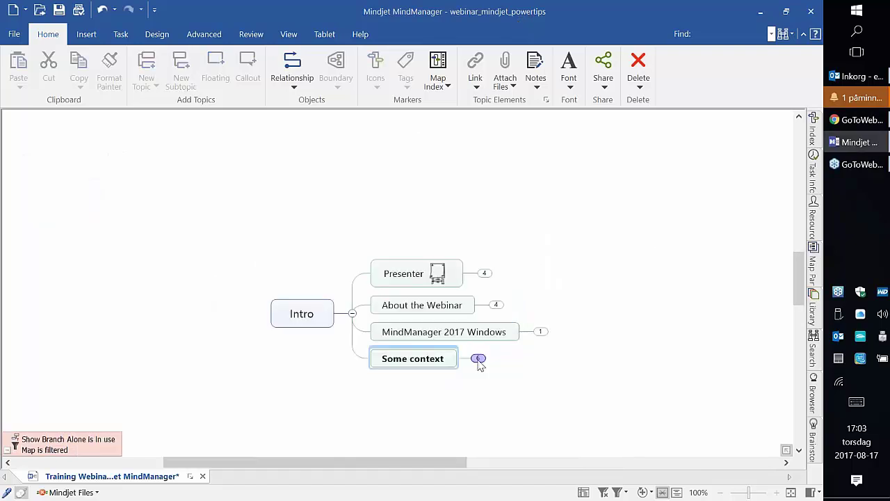
Step: Expand the Some context topic and examine the chart under What do you use MindManager for
left_click(477, 360)
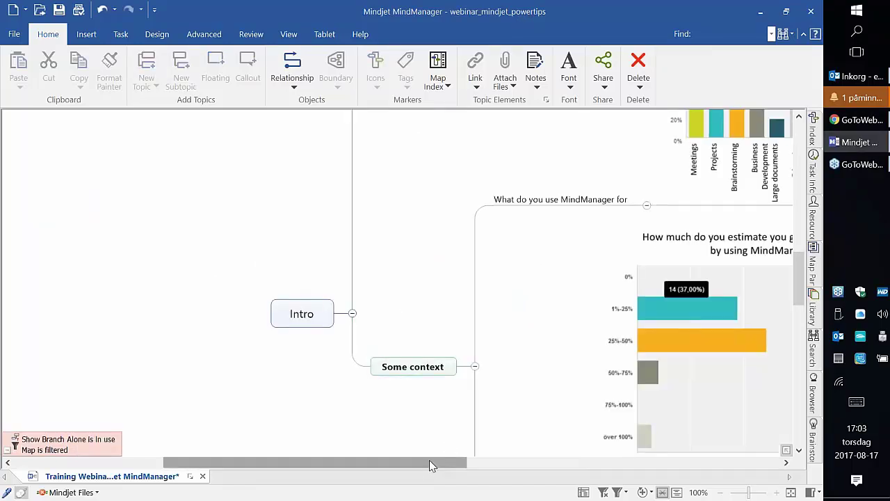
left_click(413, 367)
left_click(475, 367)
left_click(478, 358)
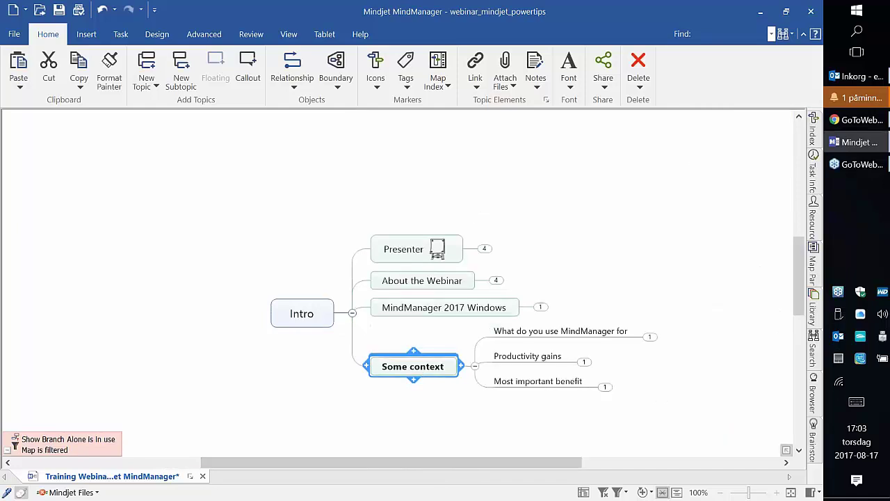
left_click(651, 338)
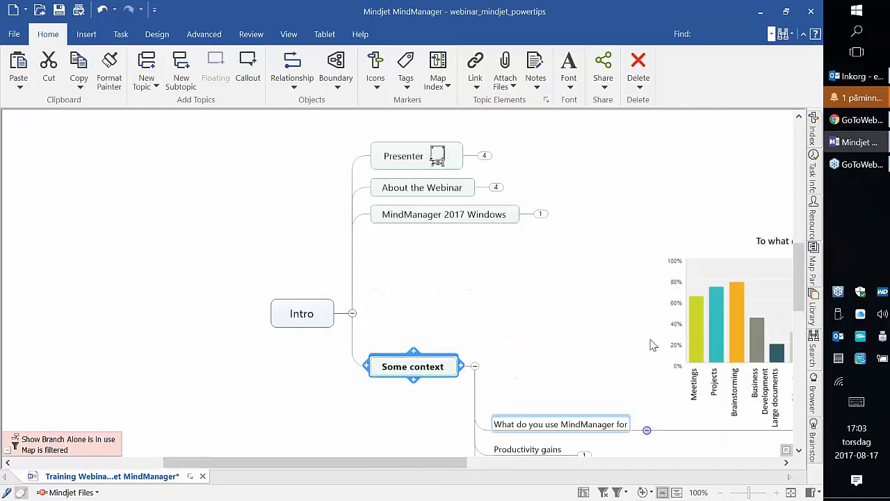
left_click_drag(410, 461, 540, 471)
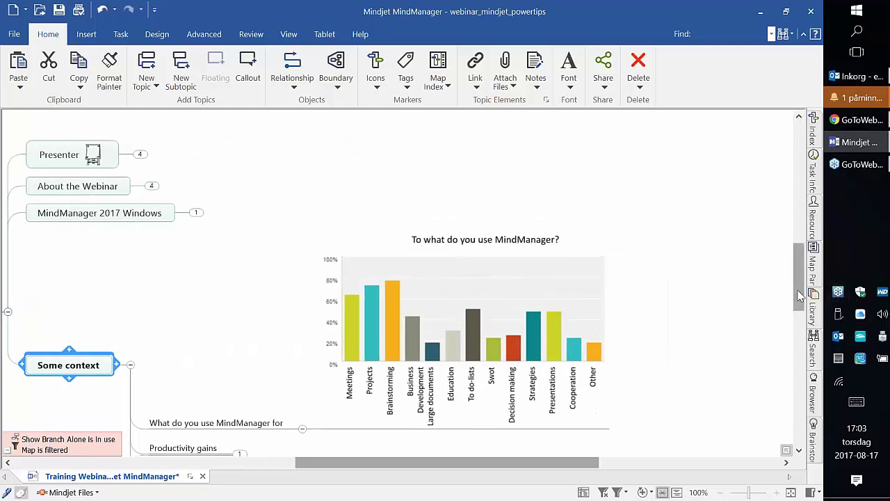
scroll(800, 295, "down", 2)
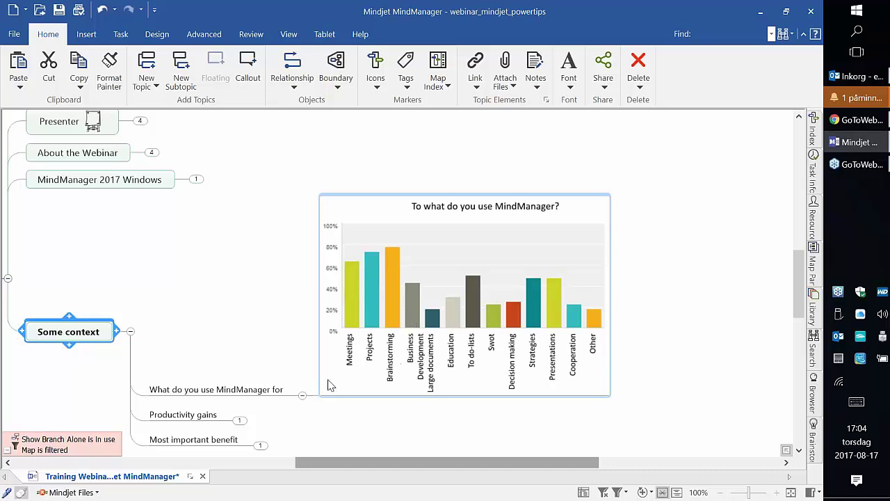
Step: Collapse the What do you use MindManager for topic and examine the chart under Productivity gains
left_click(302, 395)
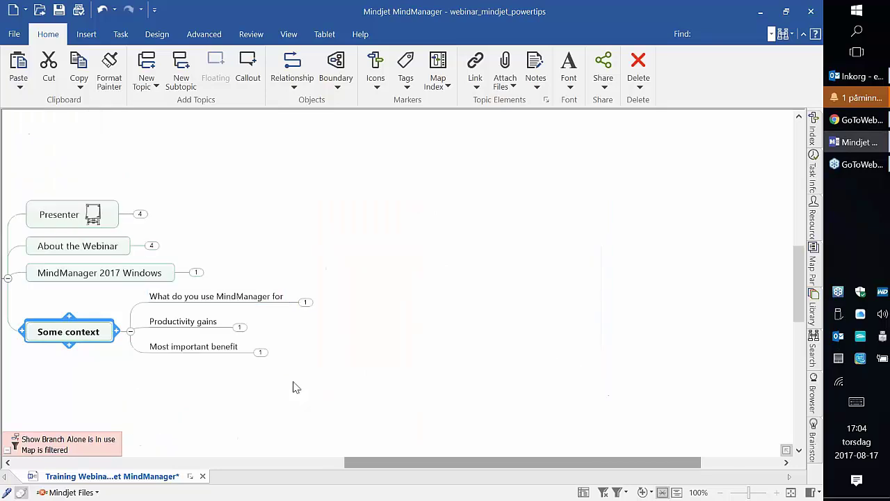
left_click(239, 327)
scroll(685, 325, "down", 2)
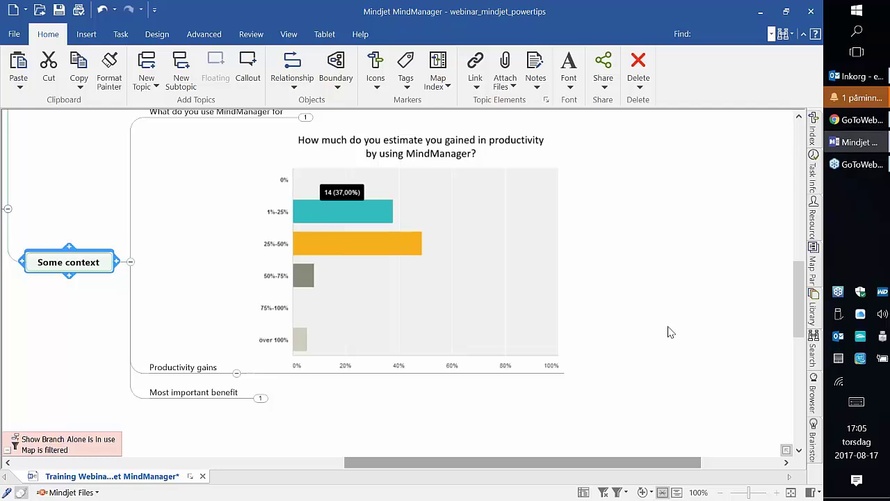
Step: Collapse Productivity gains, examine the chart under Most important benefit, and collapse that topic as well
left_click(237, 372)
left_click(261, 283)
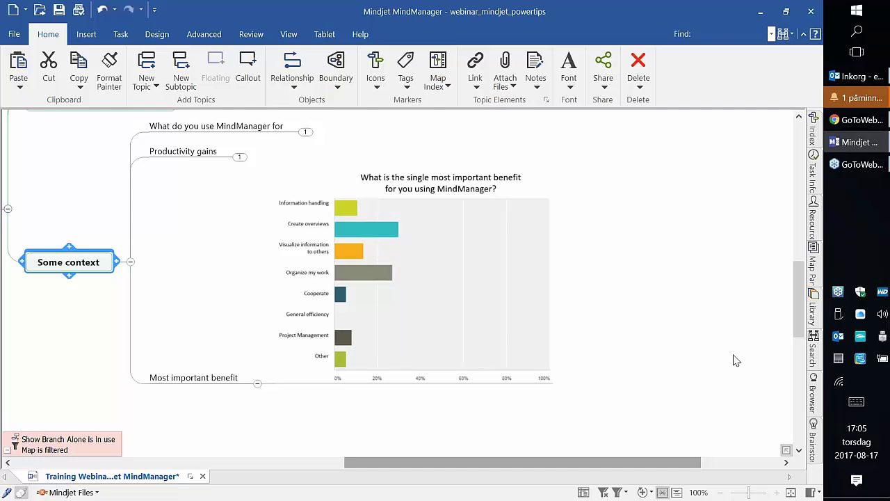
left_click(257, 383)
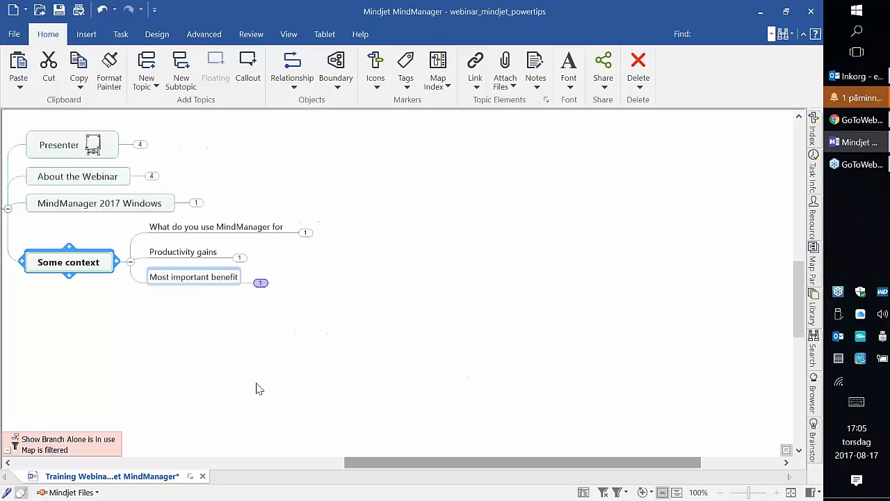
Step: Turn off Show Branch Alone for the Intro topic to display the whole map
left_click_drag(452, 466, 371, 467)
left_click(153, 216)
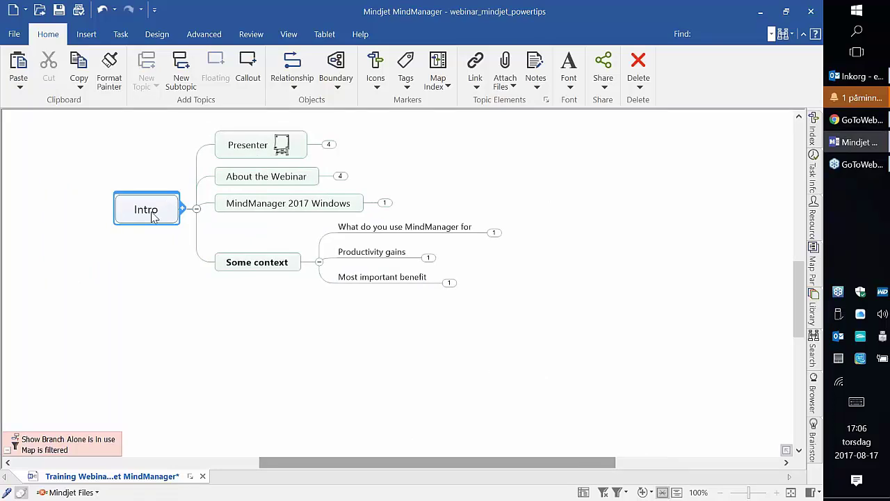
key("F4")
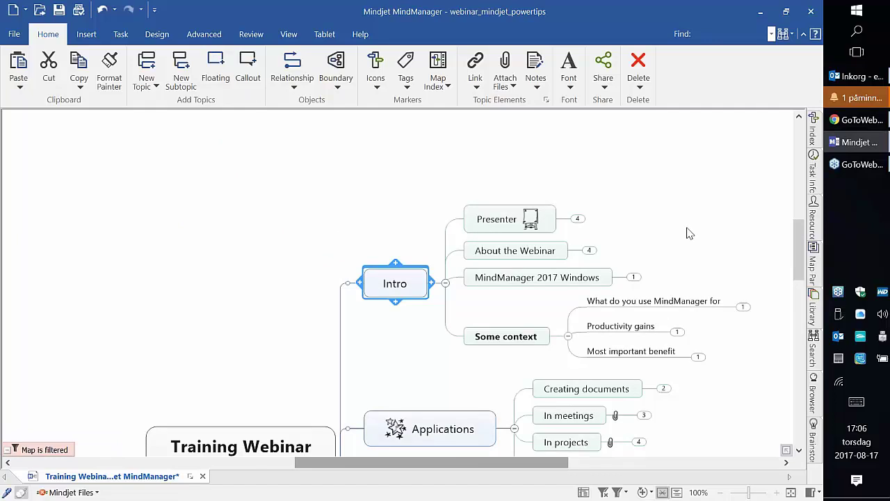
Step: Collapse the Some context subtopic and the whole Intro branch
left_click(568, 337)
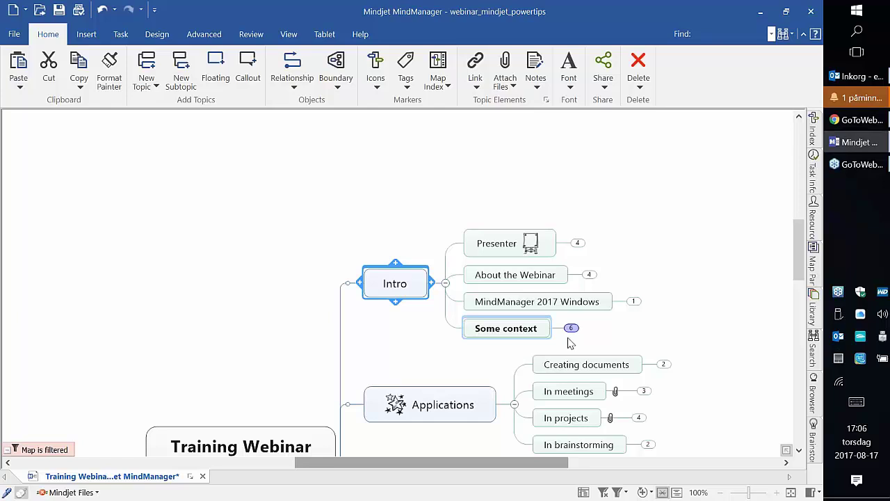
left_click(447, 285)
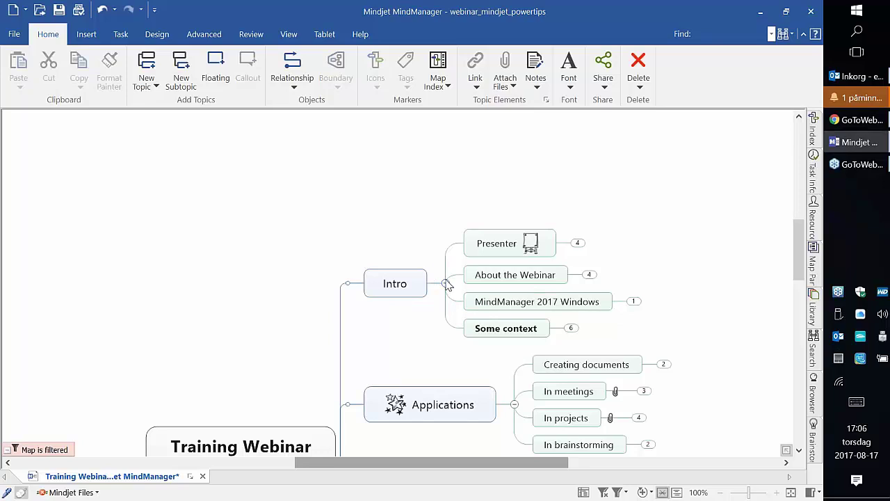
left_click(447, 285)
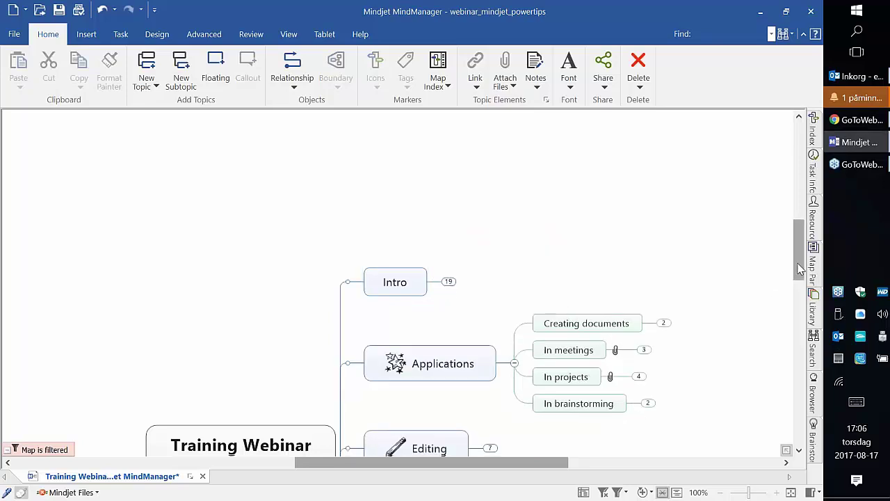
Step: Go through the Applications subtopics one by one, from Creating documents down to In brainstorming
left_click_drag(800, 267, 800, 292)
left_click(585, 201)
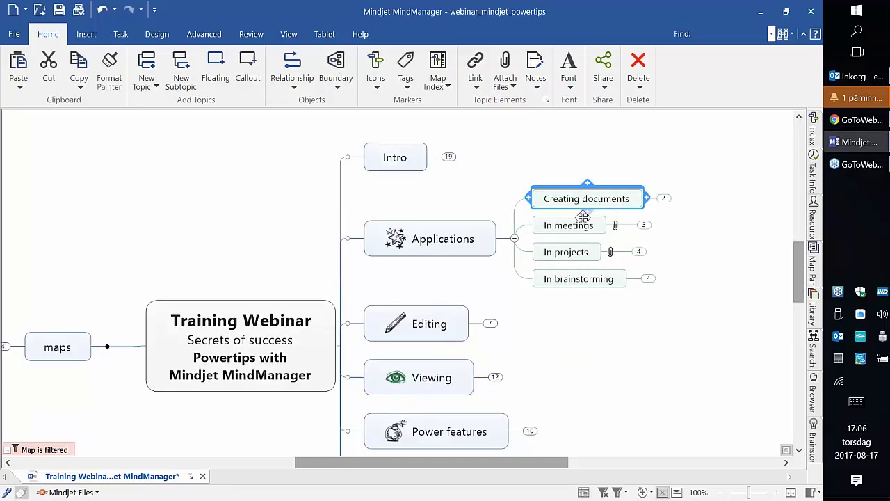
key("Down")
key("Down")
key("Down")
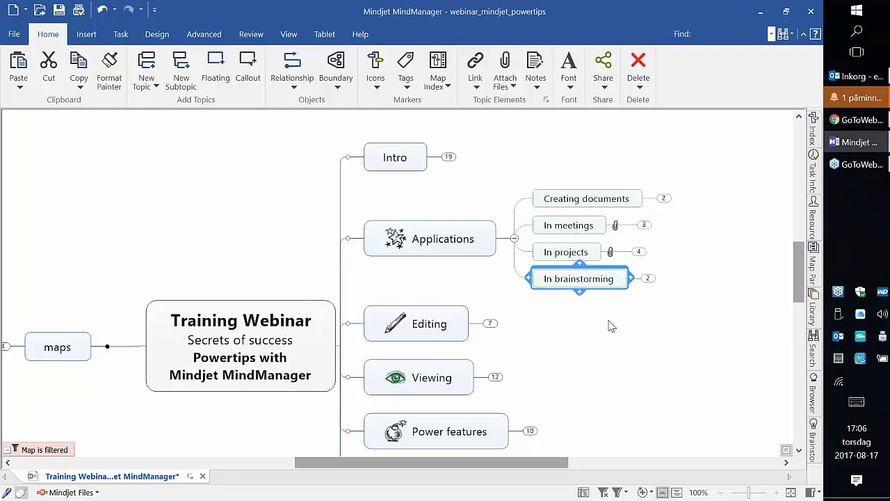
scroll(609, 337, "down", 2)
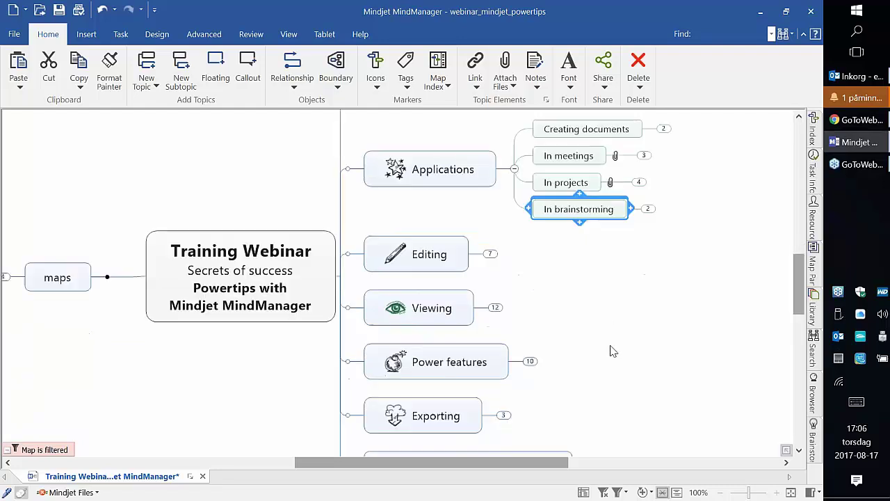
Step: Go through the main topics Editing, Viewing, Power features and Exporting one after another
left_click(449, 265)
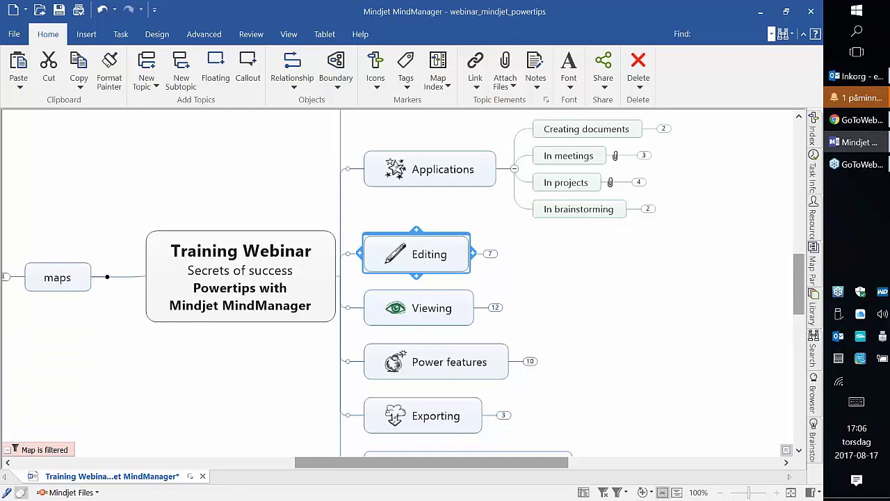
left_click(443, 312)
left_click(453, 369)
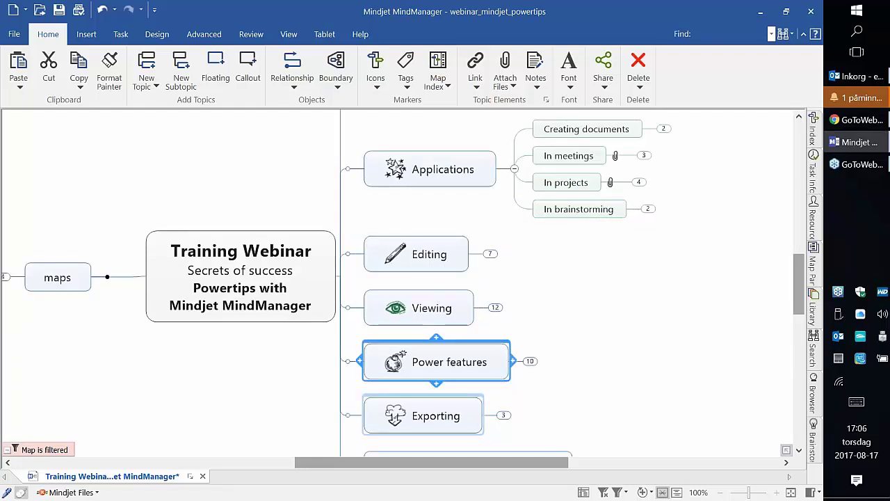
left_click(454, 420)
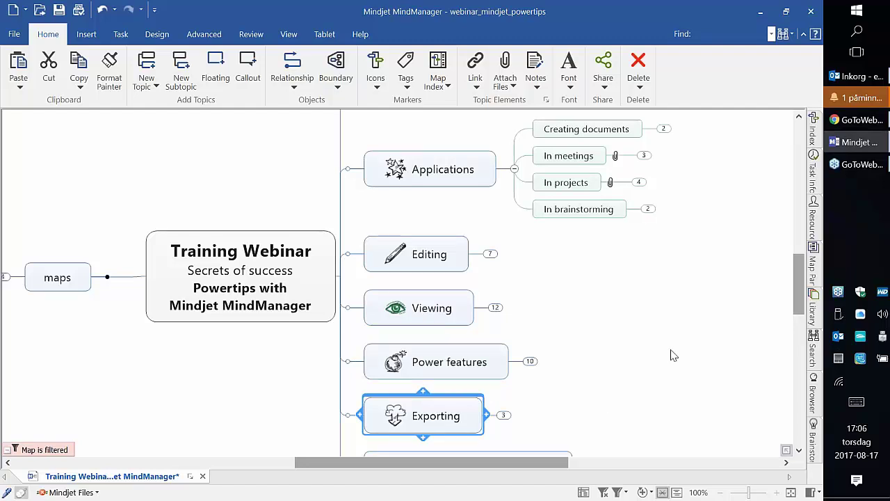
left_click_drag(799, 294, 800, 274)
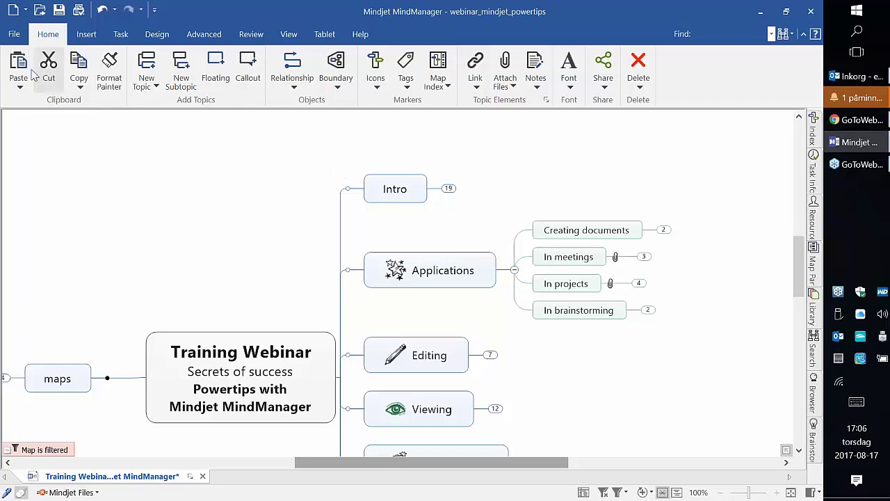
Step: Create a new blank map containing only a central topic
left_click(14, 35)
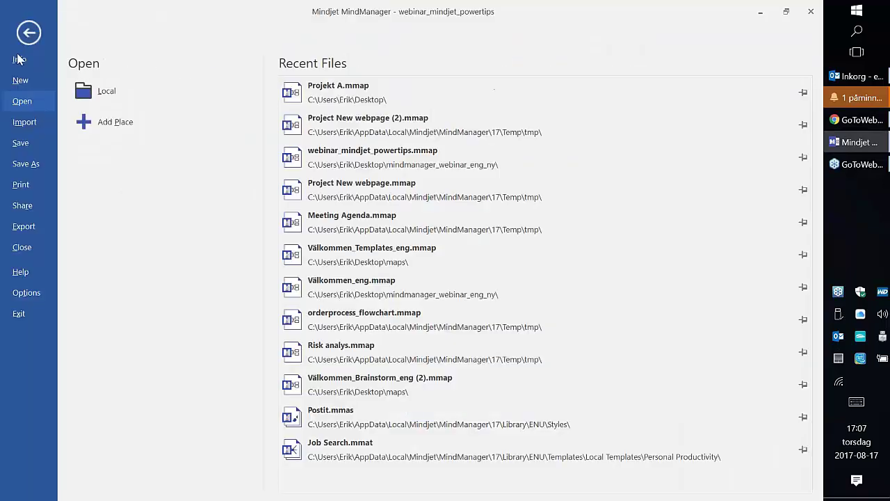
left_click(20, 81)
double_click(173, 193)
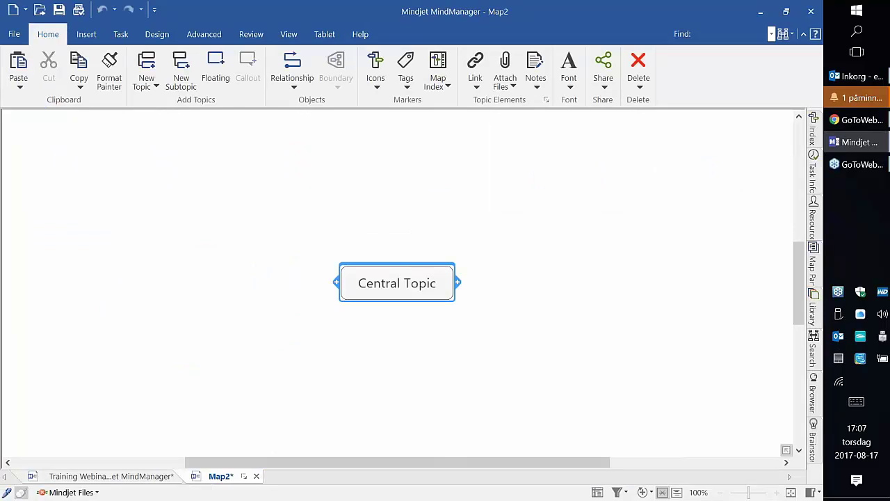
Step: Add a main topic to the central topic with the text "ksjdfhkjdf"
key("Return")
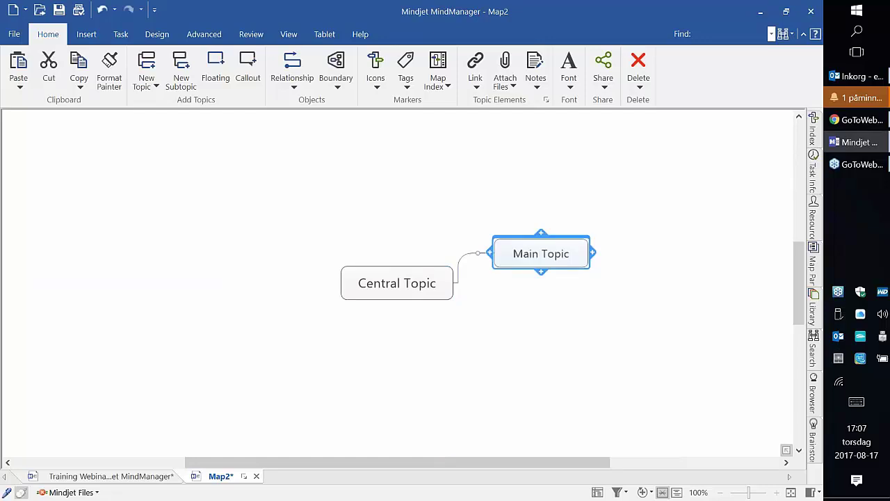
type("ksjdfhkjdf")
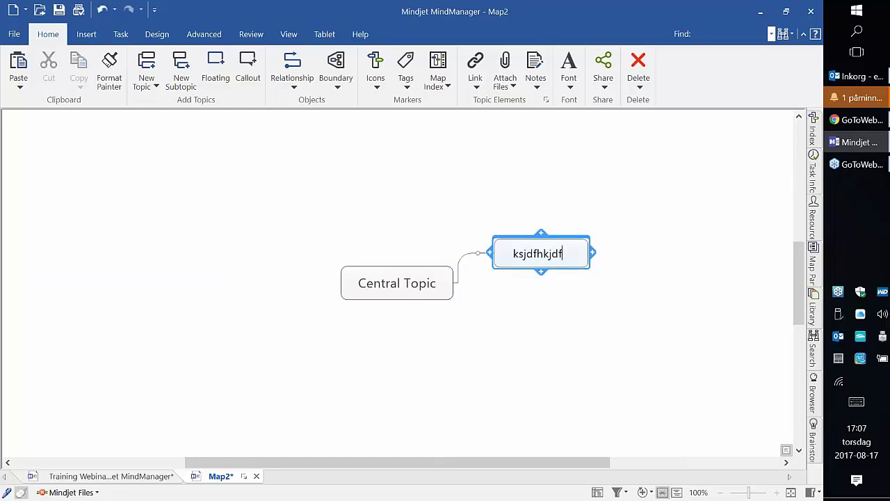
key("Return")
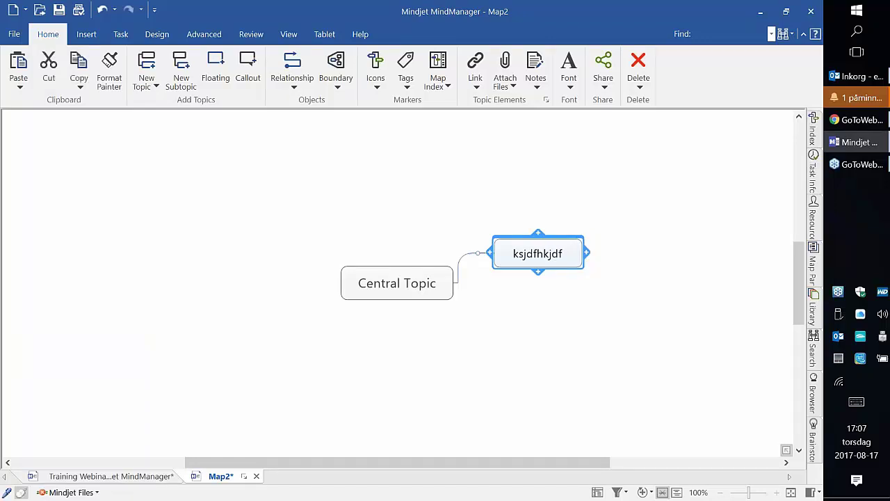
Step: Try overwriting the main topic's text with other letters and restore it to "ksjdfhkjdf"
type("a")
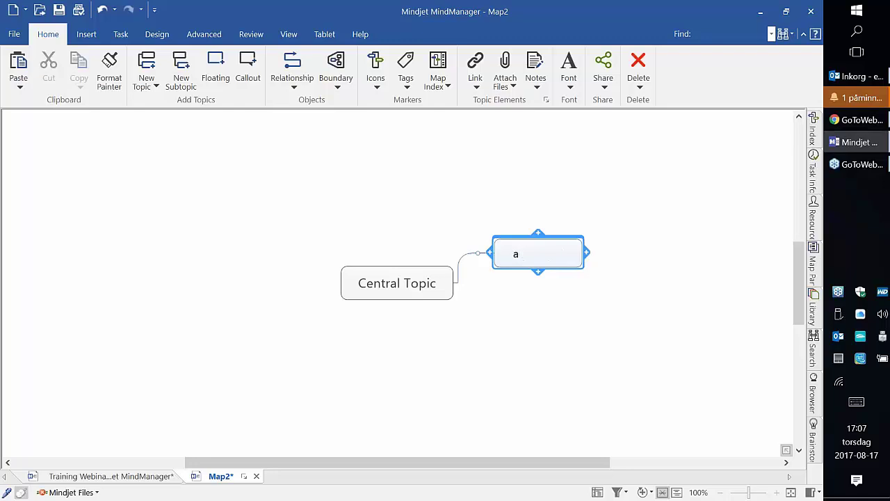
type("kfkdf")
key("ctrl+a")
type("ksjdfhkjdf")
key("Return")
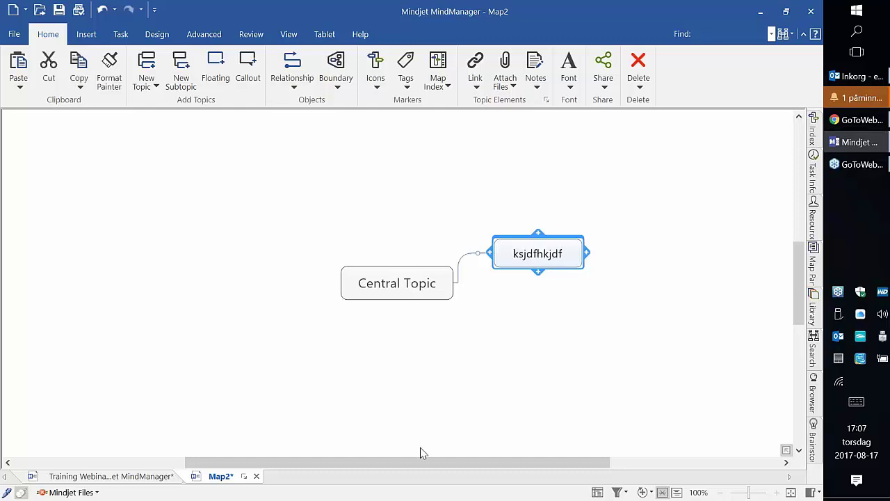
Step: Edit the ending of the main topic's existing text so that it reads "ksjdfhkjddsf"
left_click(564, 258)
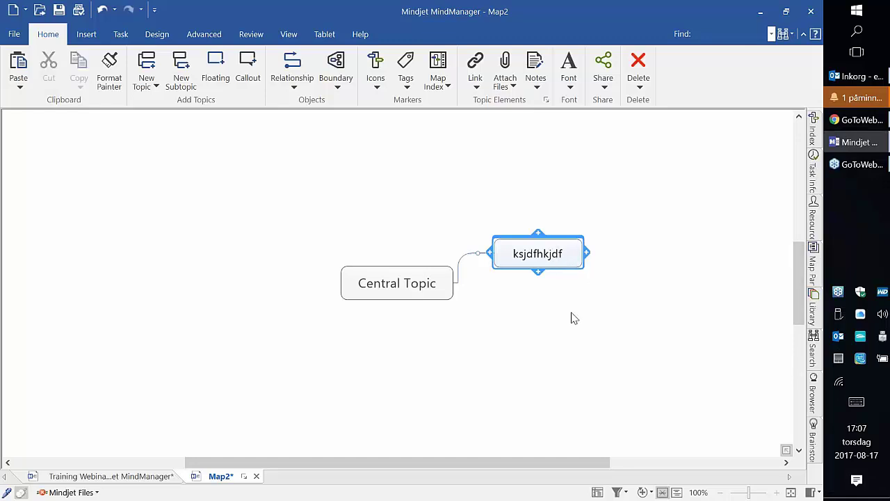
type("sdfdf")
key("BackSpace")
key("BackSpace")
key("BackSpace")
key("BackSpace")
type("f")
key("Return")
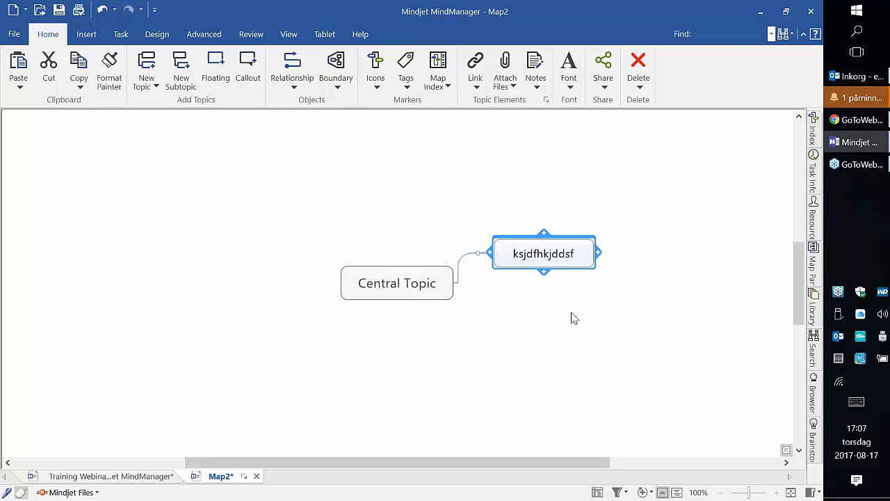
Step: Insert "kj dfjkdf" inside the main topic's existing text to make it "ksjdfhkkj dfjkdfjddsf"
key("F2")
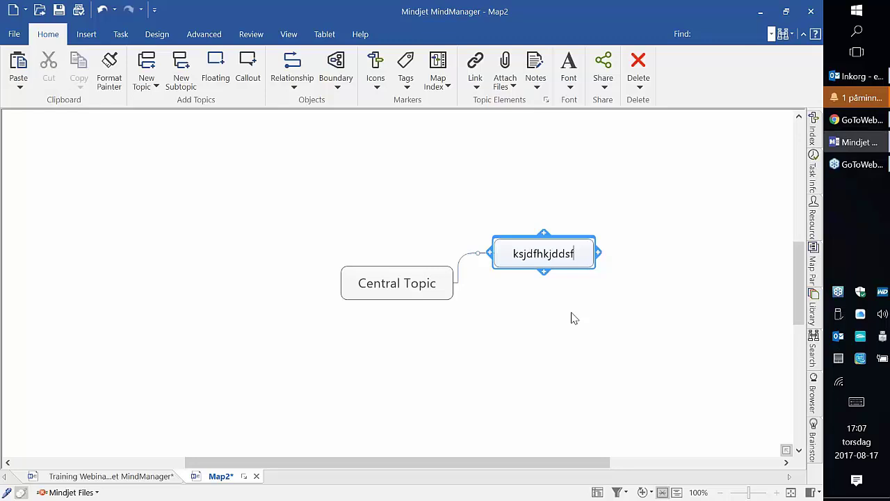
key("Left")
key("Left")
type("kj  dfjkdf")
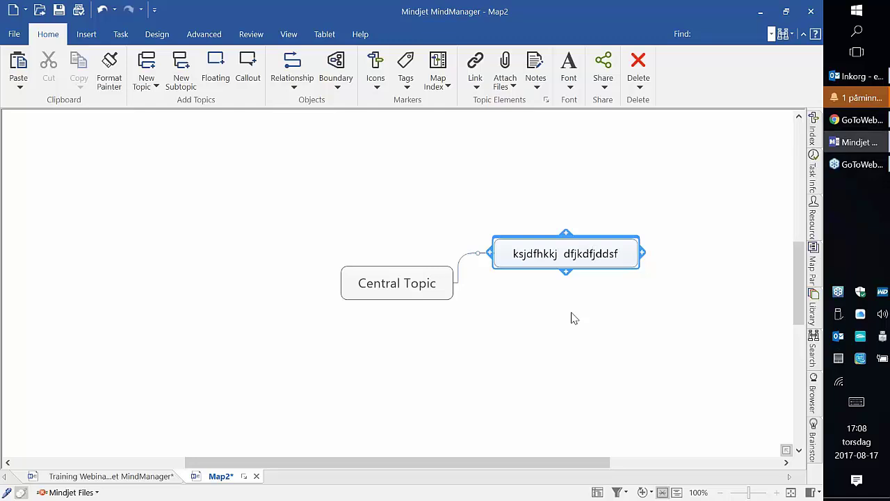
key("shift+End")
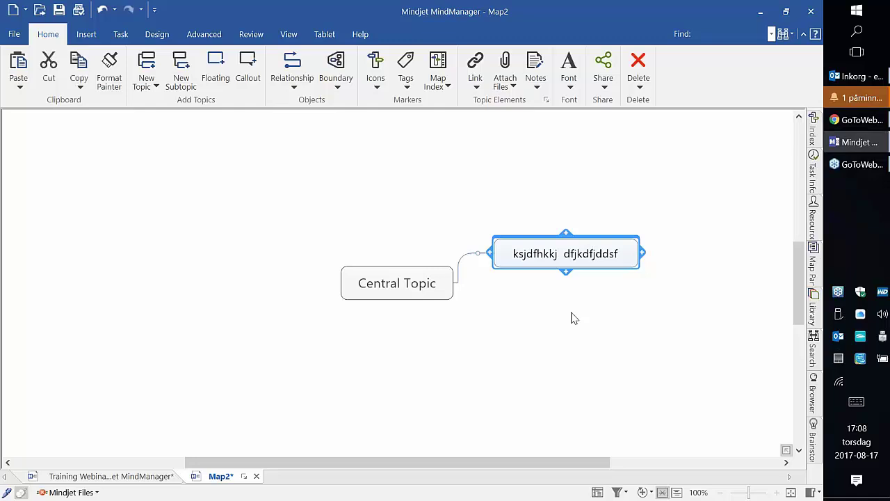
key("Right")
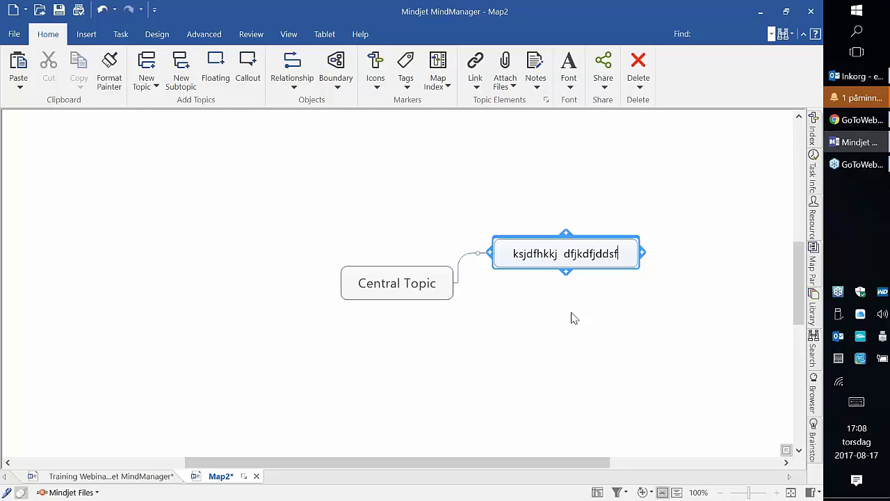
key("Return")
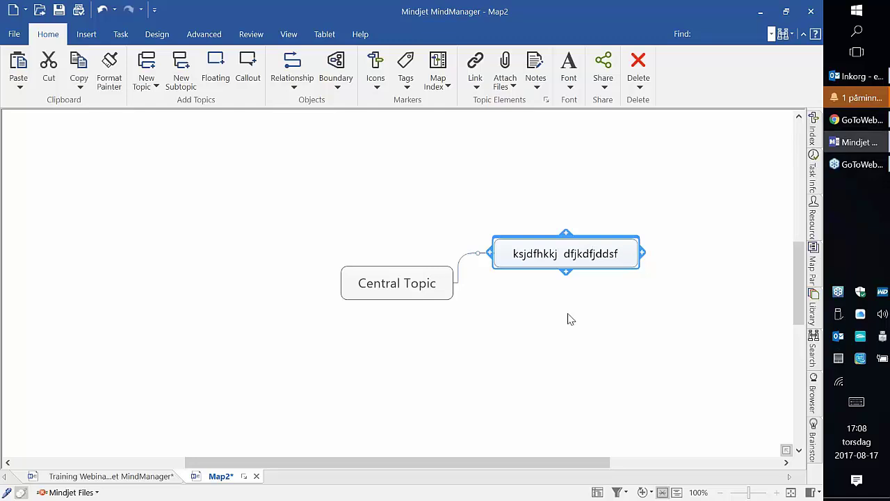
Step: Open the Meeting Agenda map attached to the "In meetings" topic of the training webinar map and select its Goals topic
left_click(139, 475)
left_click(242, 233)
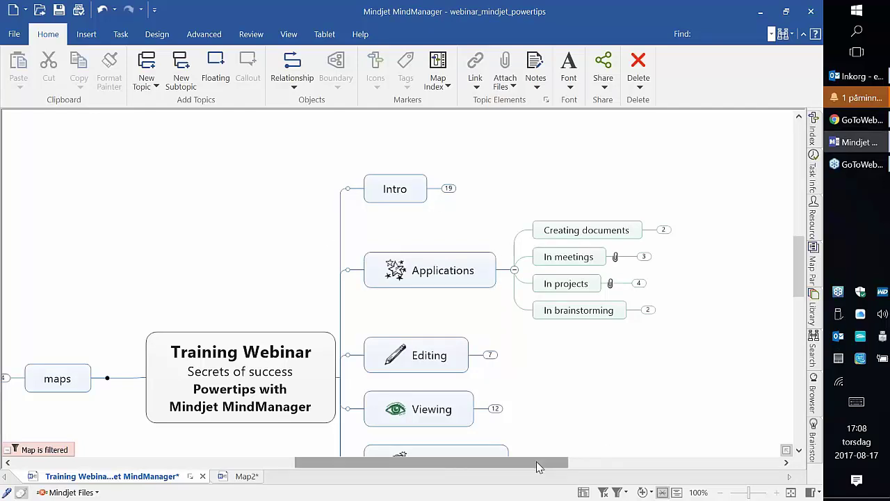
left_click_drag(536, 467, 534, 466)
left_click(596, 264)
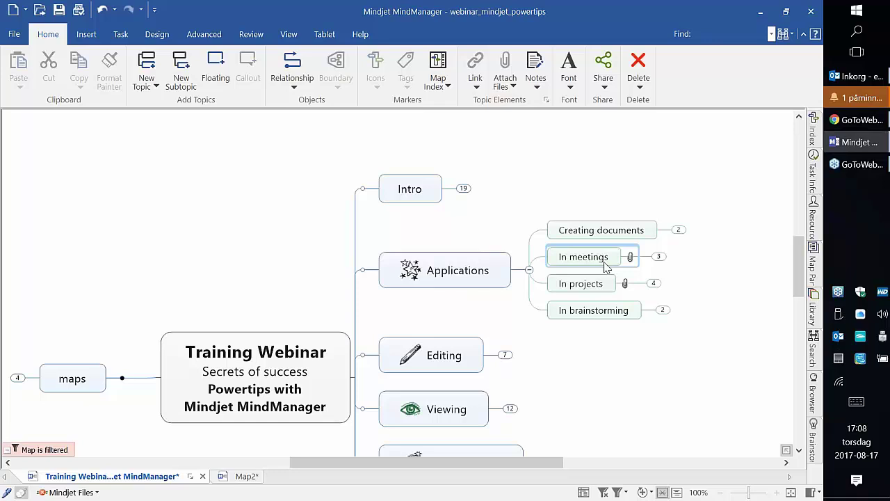
mouse_move(630, 260)
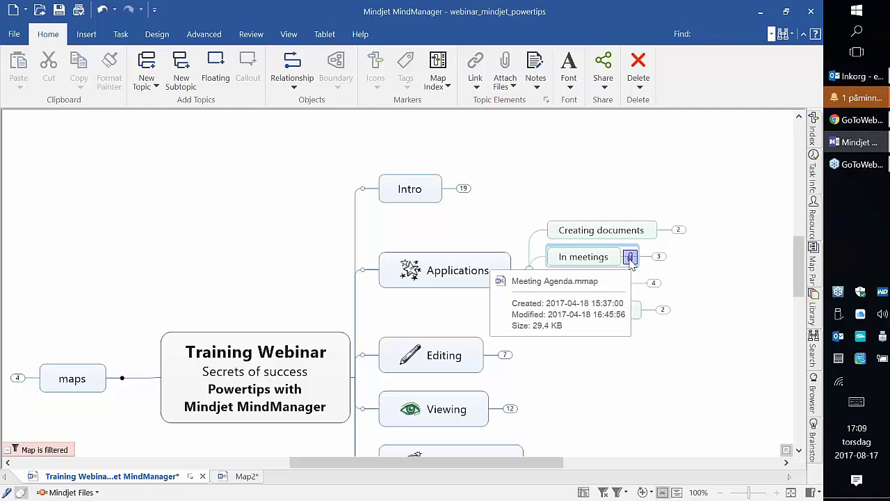
left_click(630, 259)
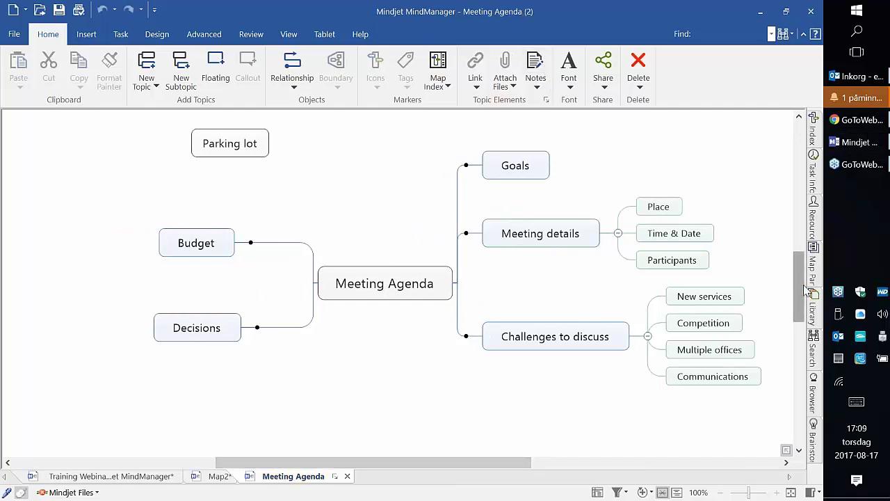
scroll(800, 283, "up", 1)
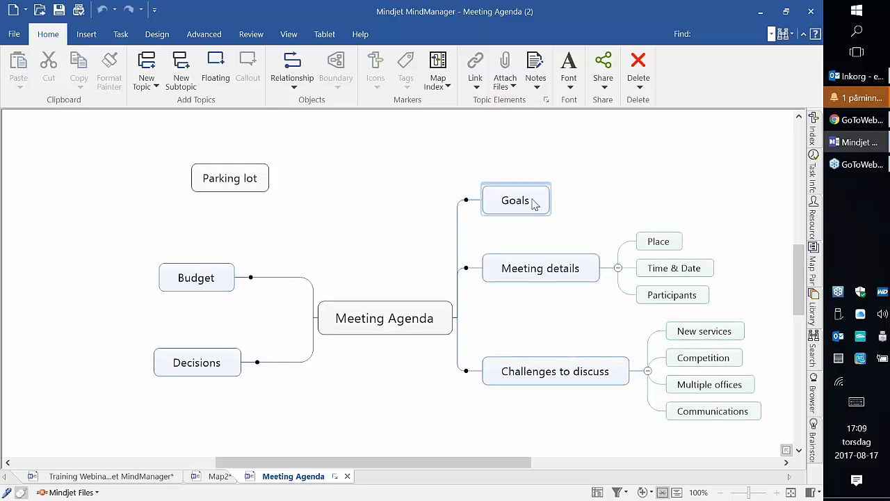
left_click(491, 195)
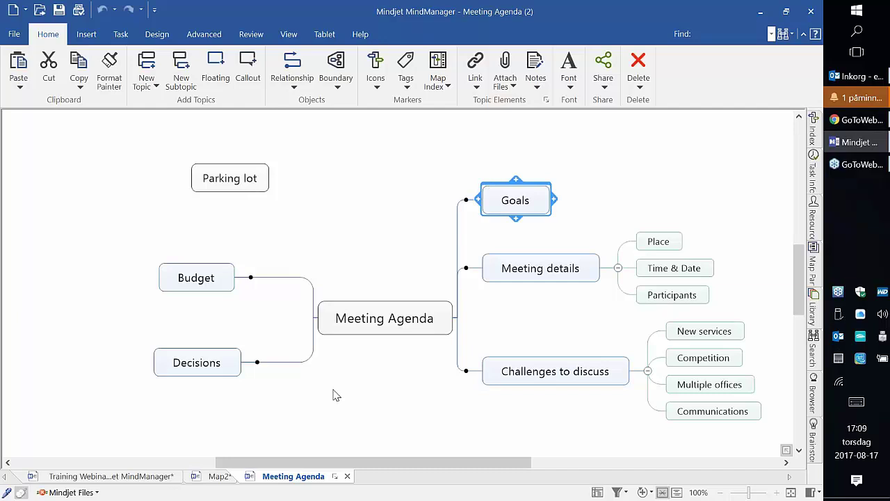
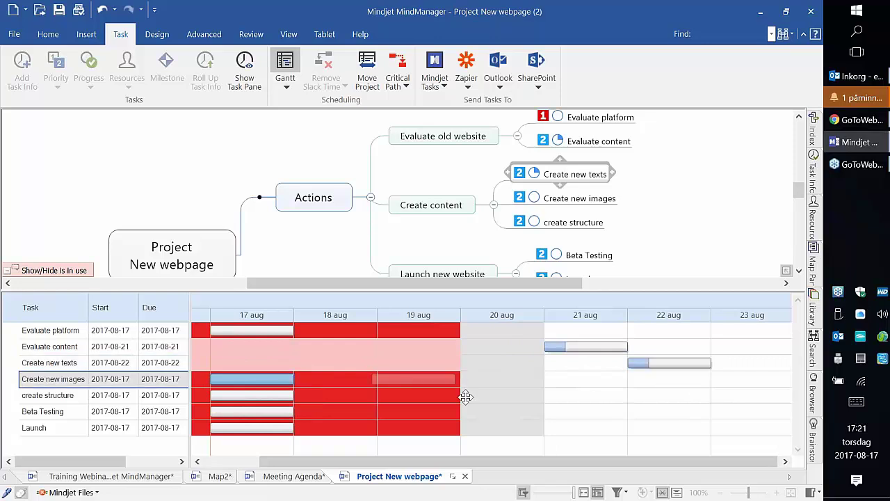
Step: Reschedule Create new images to 2017-08-23, create structure to 2017-08-24, and Beta Testing and Launch to 2017-08-21 in the Gantt chart
left_click_drag(288, 398, 589, 399)
left_click_drag(270, 411, 603, 411)
left_click_drag(270, 429, 603, 429)
left_click_drag(413, 463, 480, 463)
left_click(515, 395)
left_click_drag(515, 395, 765, 395)
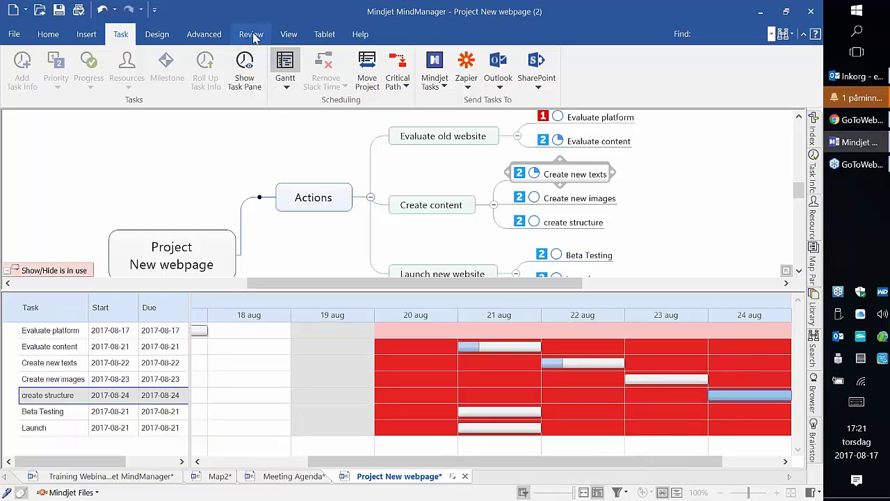
Step: Hide the Gantt chart and turn on the display of task information on the project map's topics
left_click(286, 65)
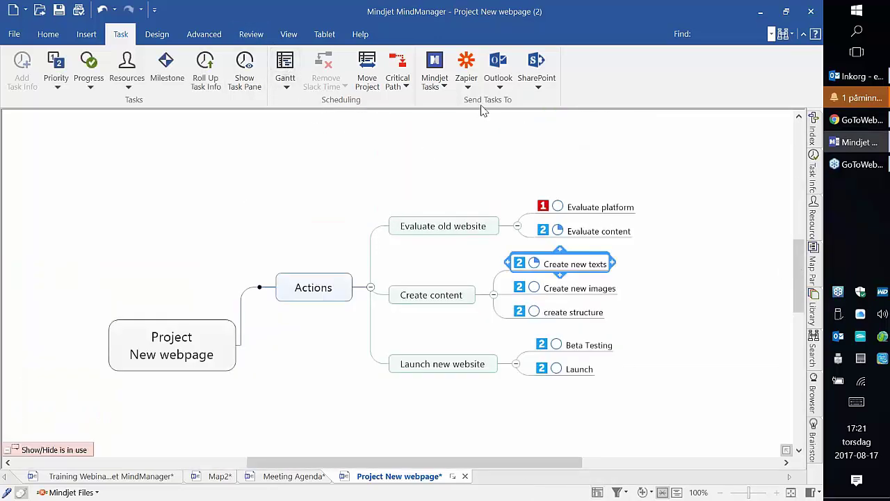
left_click(287, 36)
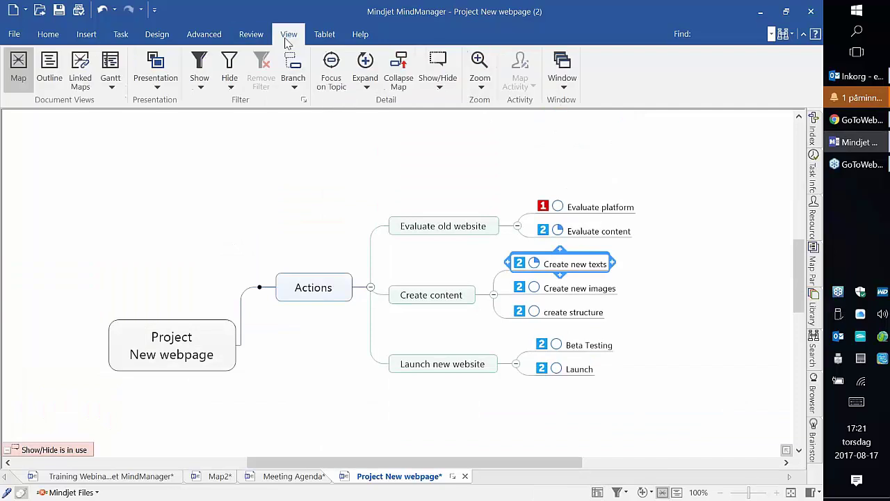
left_click(435, 89)
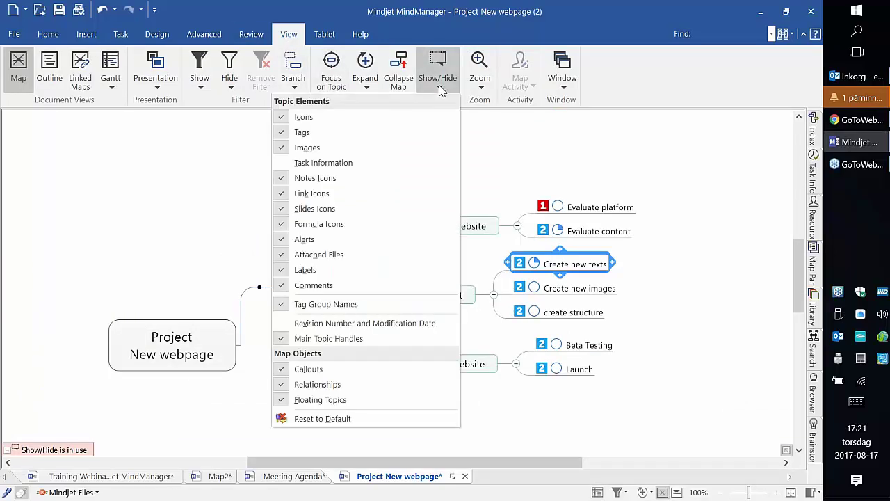
left_click(346, 163)
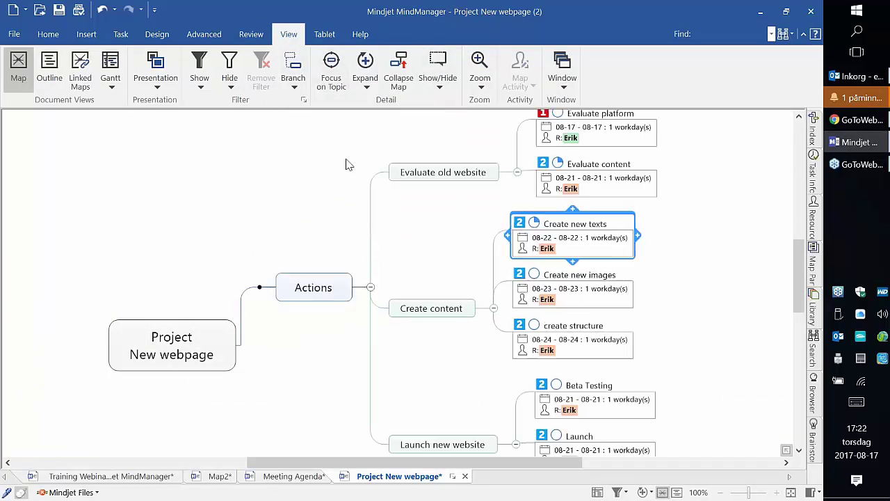
double_click(304, 234)
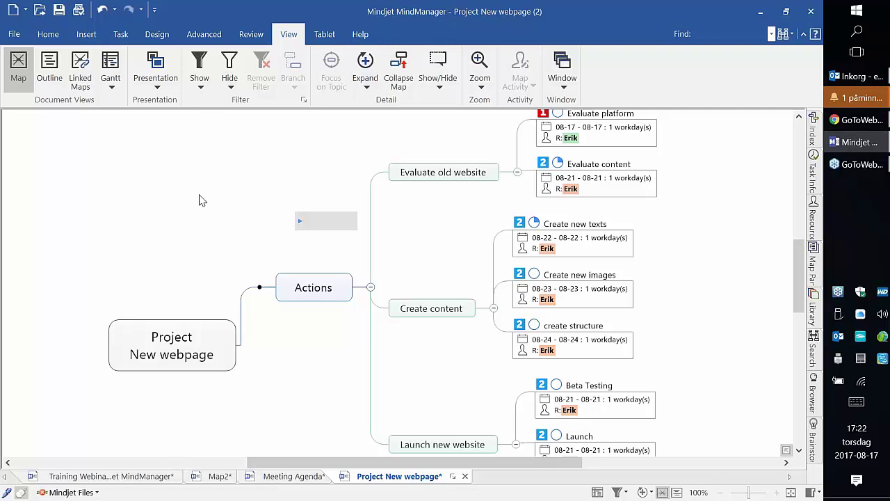
Step: Set up a Power Filter that matches all markers, with Priority 1 and the assigned resource selected
left_click(200, 86)
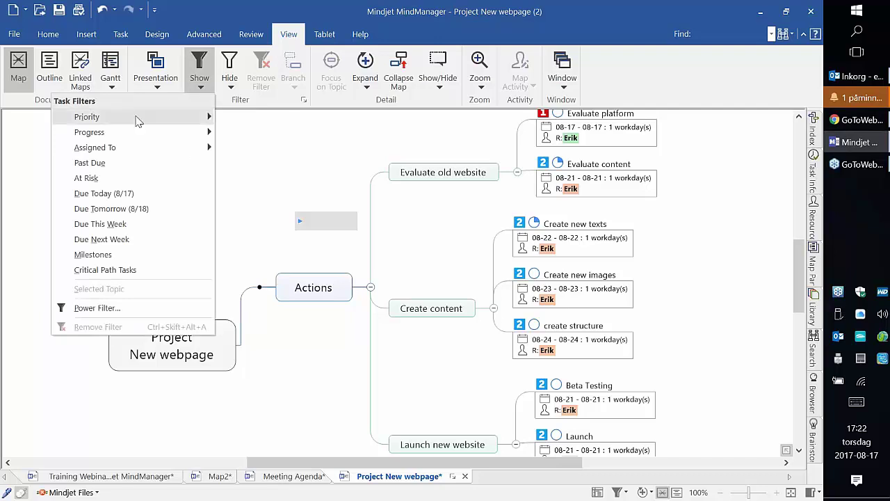
mouse_move(137, 122)
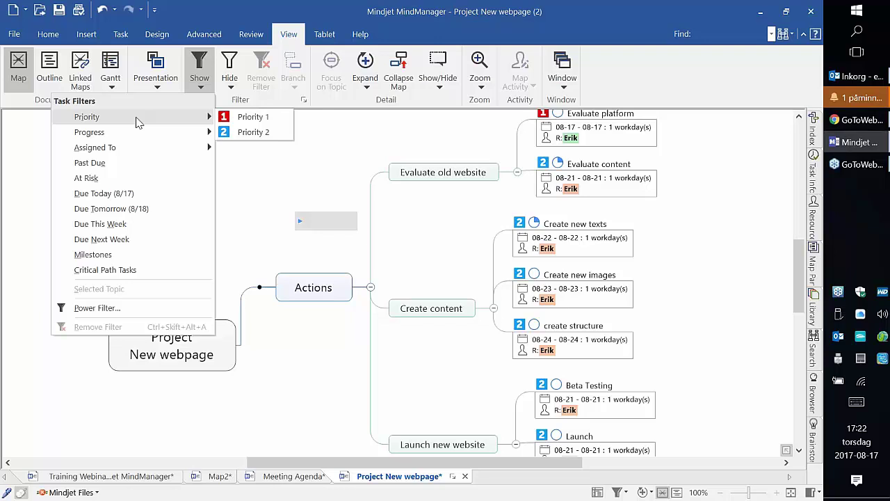
mouse_move(138, 139)
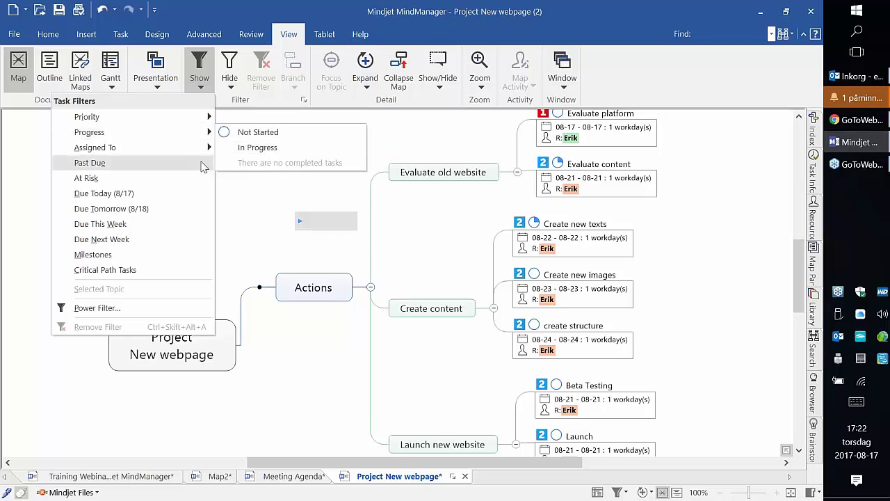
mouse_move(185, 151)
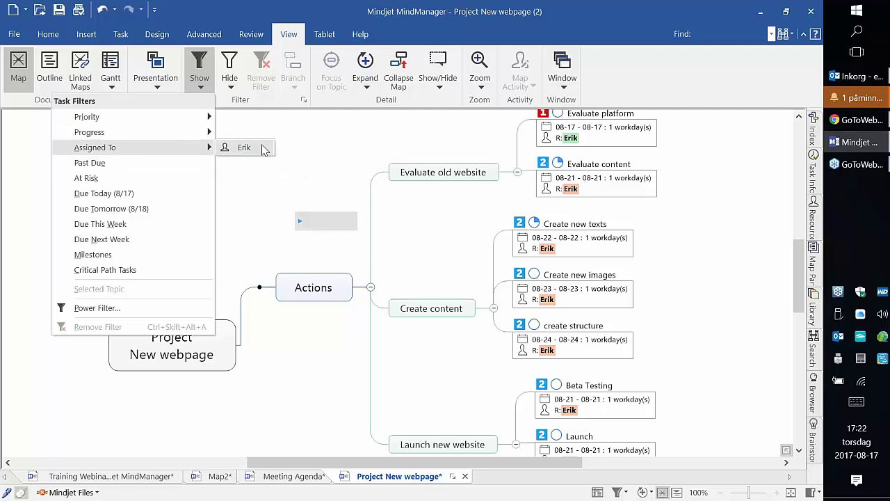
left_click(119, 309)
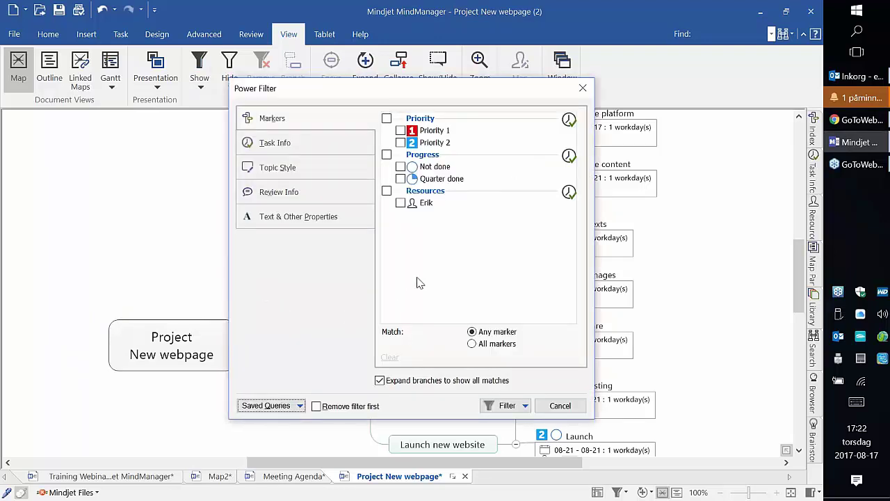
left_click(400, 130)
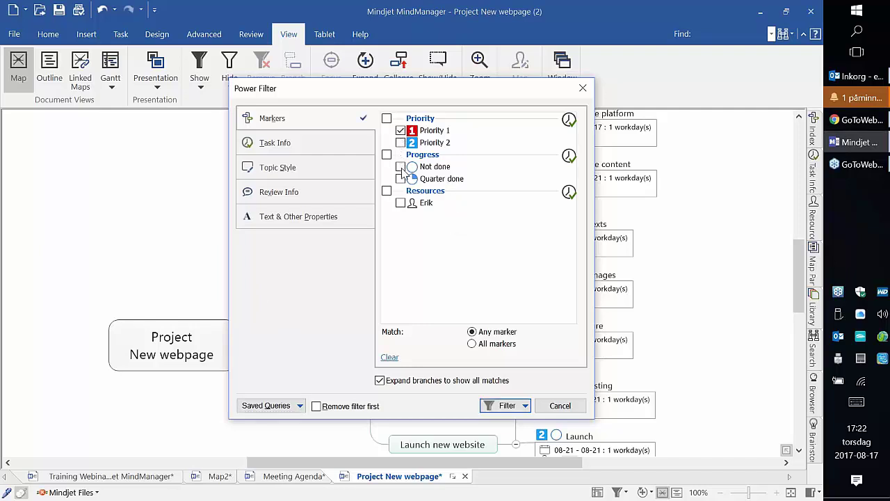
left_click(401, 204)
left_click(476, 345)
Step: View the Power Filter's task info criteria, apply the marker filter to the project map and remove it again
left_click(293, 144)
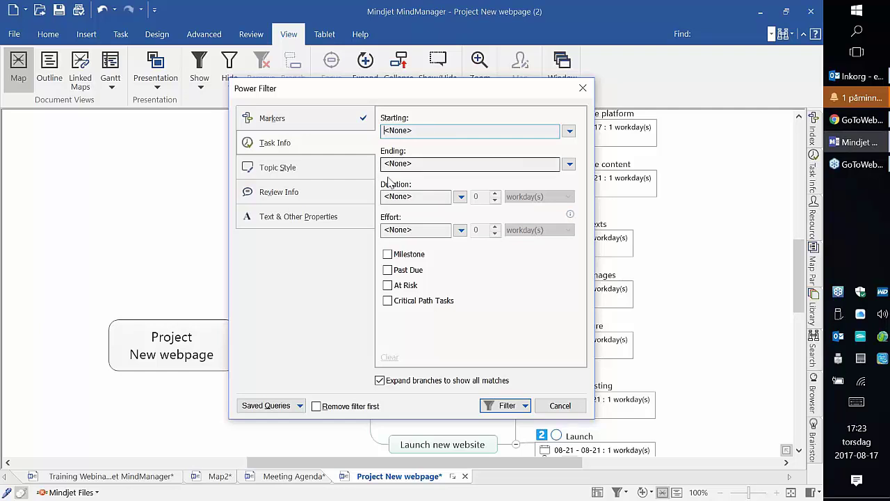
left_click(308, 119)
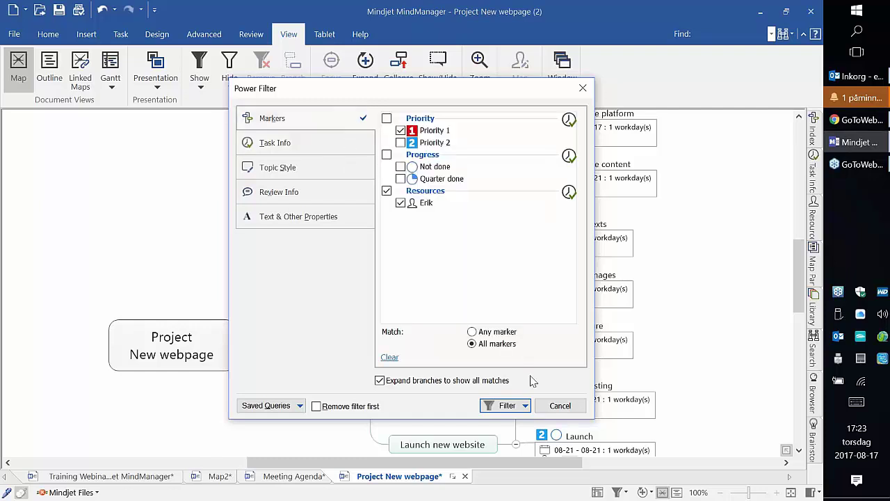
left_click(518, 409)
left_click(466, 422)
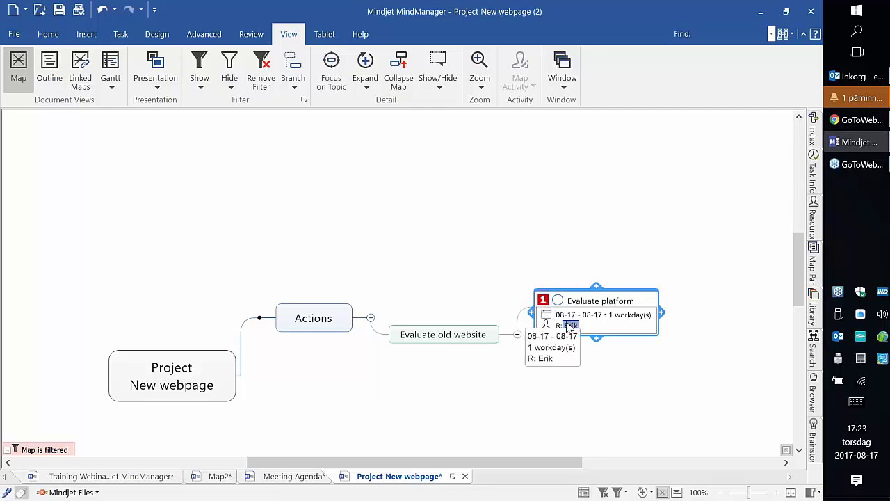
left_click(264, 79)
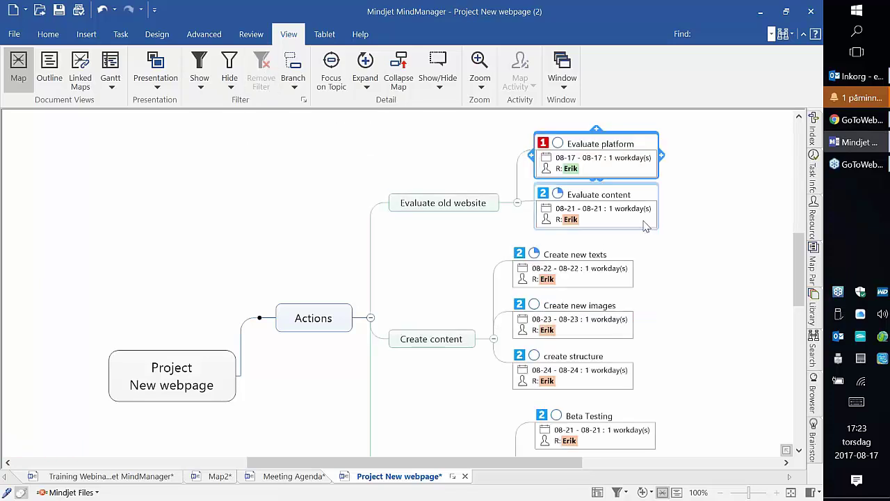
Step: Return to the training webinar map and create a new blank map from there
left_click(106, 477)
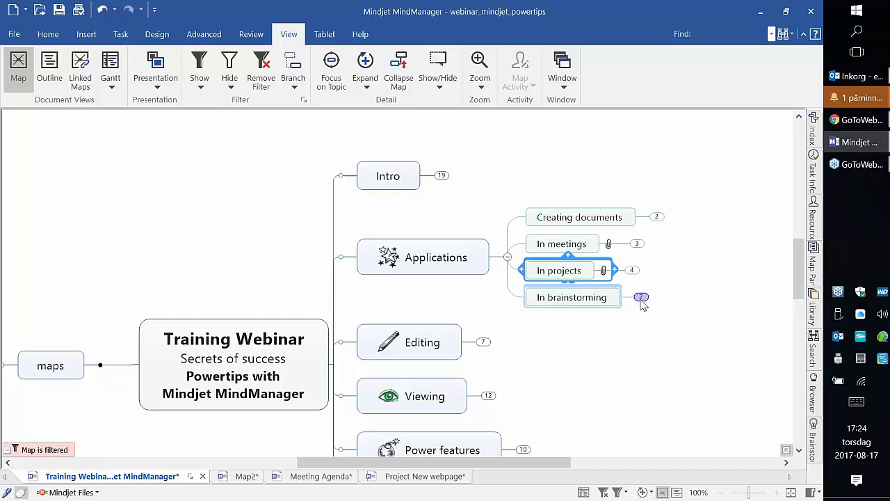
left_click(48, 35)
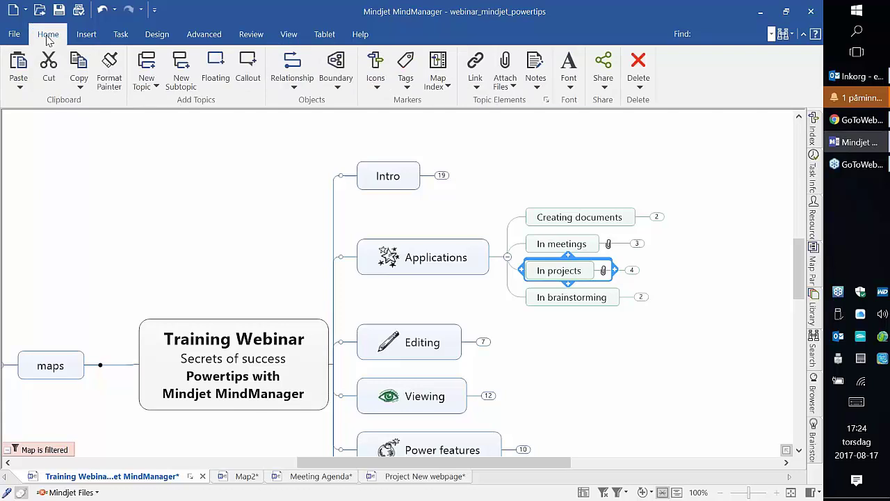
left_click(14, 35)
left_click(20, 80)
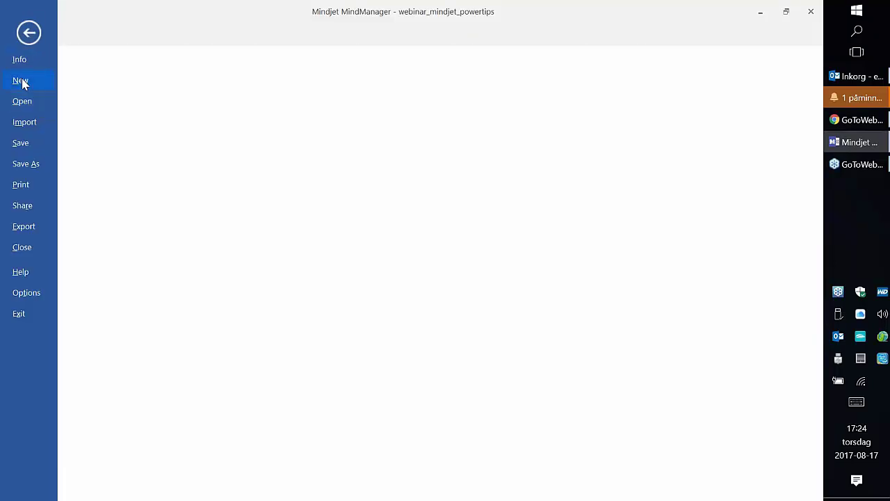
left_click(169, 187)
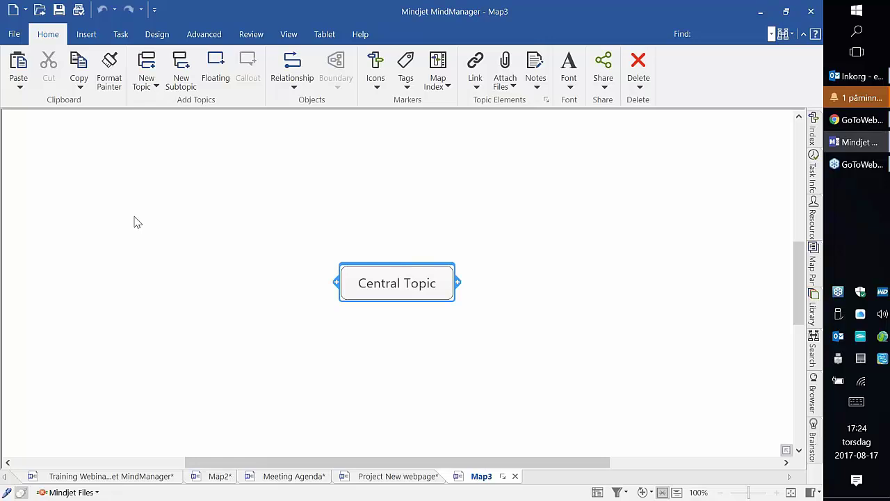
Step: Add a floating topic named "Idea 1" in the empty area above and to the left of the central topic
double_click(34, 149)
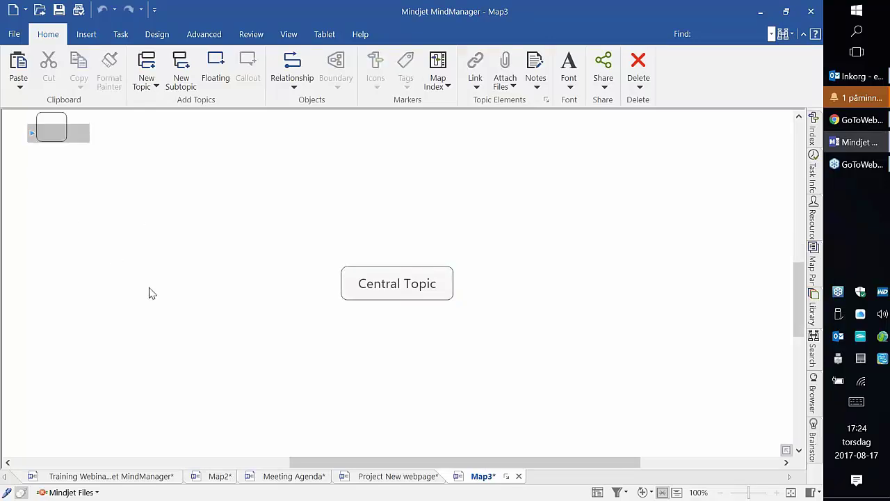
type("Idea")
key("Return")
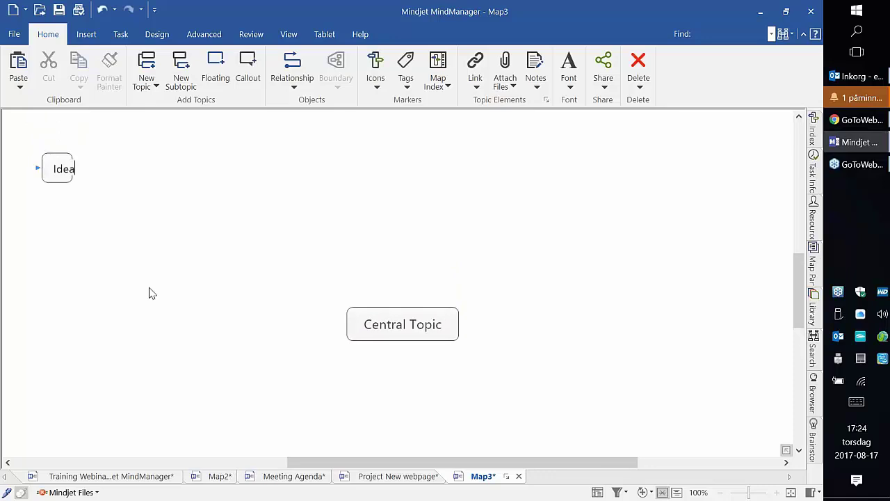
key("Return")
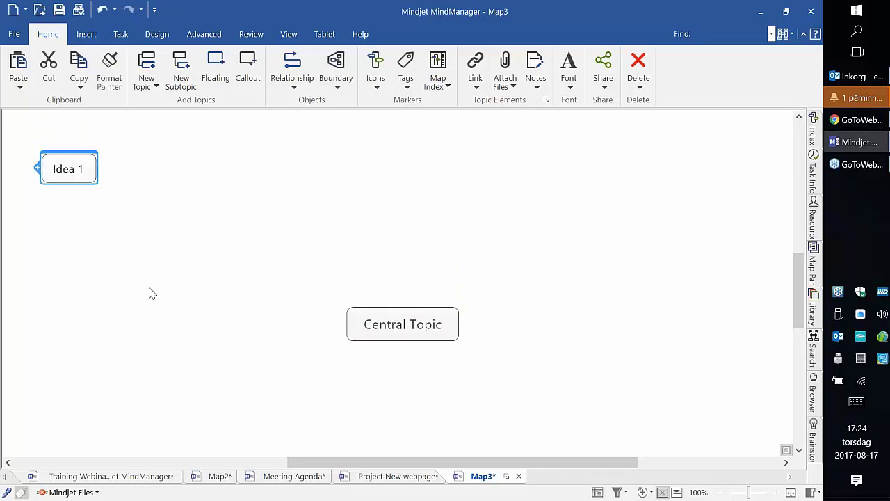
Step: Add two more floating topics below Idea 1, named "Idea 2" and "idea 3"
key("Return")
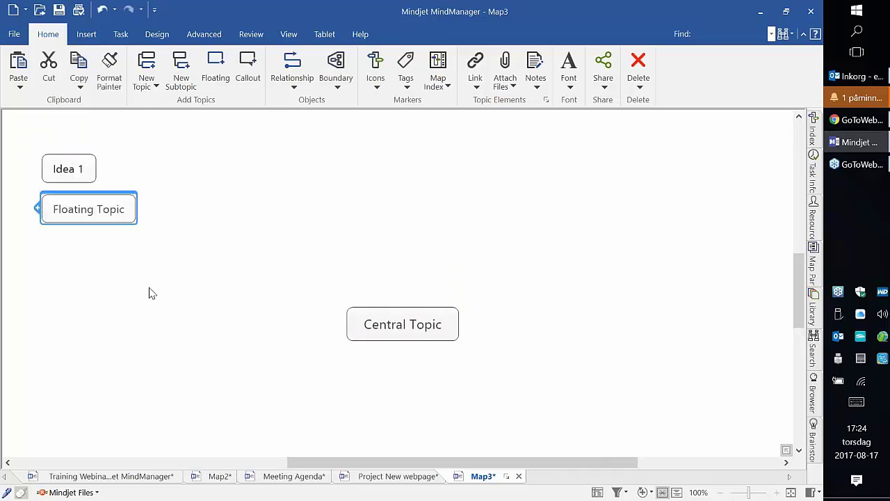
type("I")
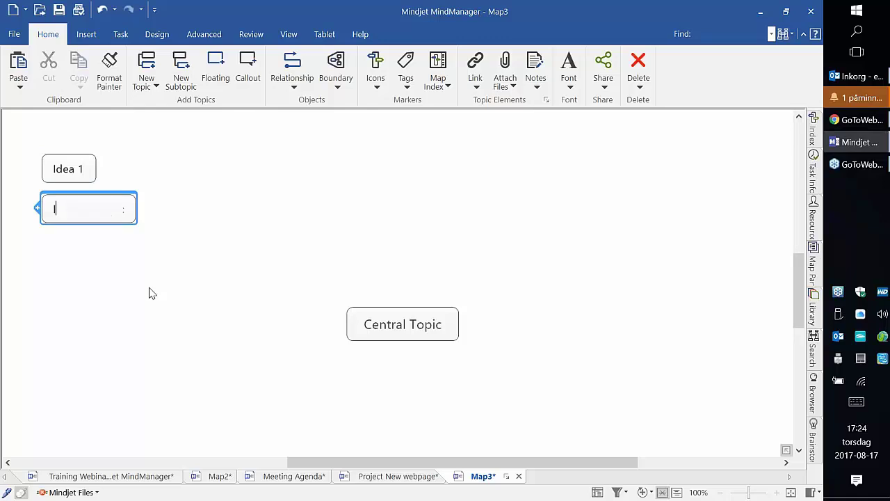
type("dea 2")
key("Return")
key("Return")
type("ide")
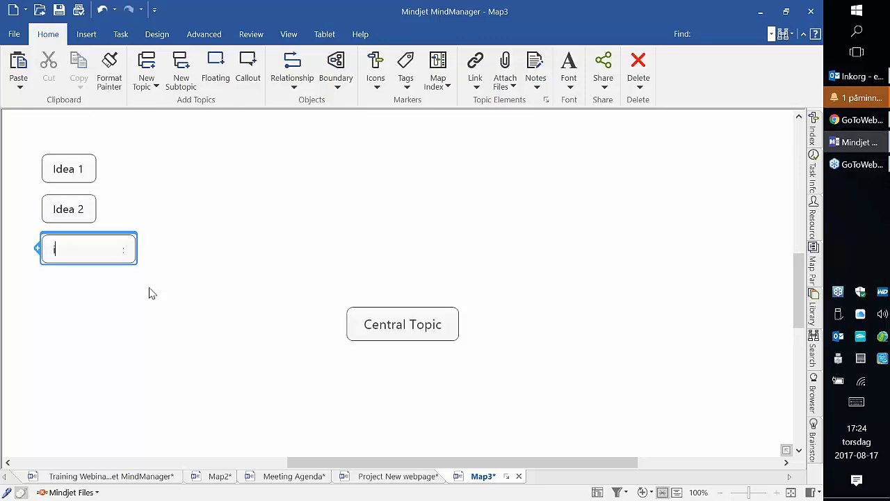
type("a 3")
key("Return")
Step: Add a floating topic named "Idea 4" below idea 3 and insert another floating topic with default text beneath it
key("Return")
type("Id")
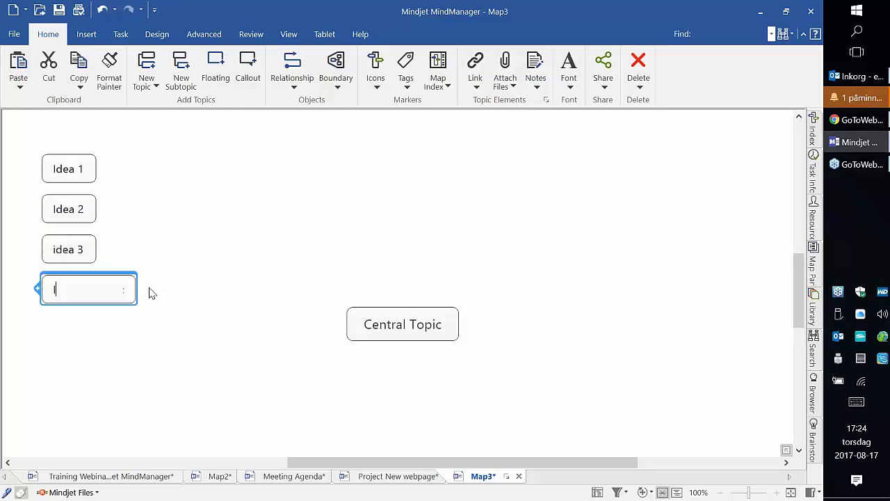
type("ea 4")
key("Return")
key("Return")
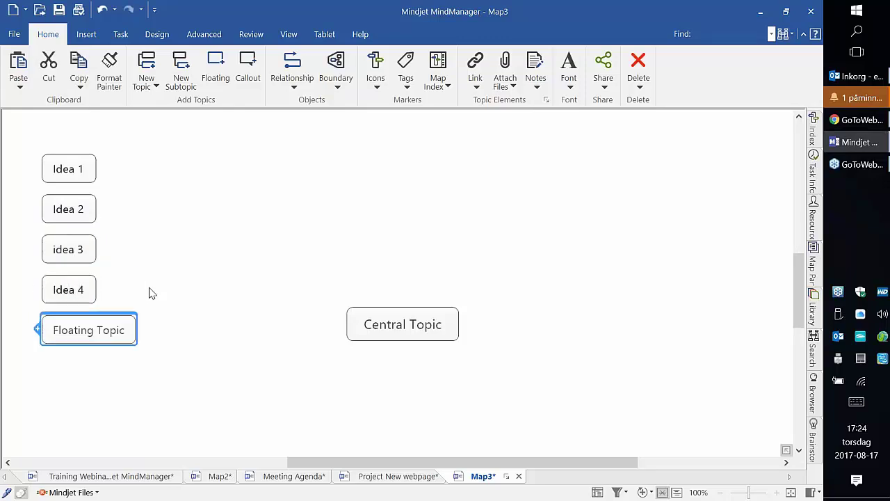
Step: Name the last floating topic "Idea 4" and add a main topic named "Groups" above and to the left of the central topic
type("Idea 4")
key("Return")
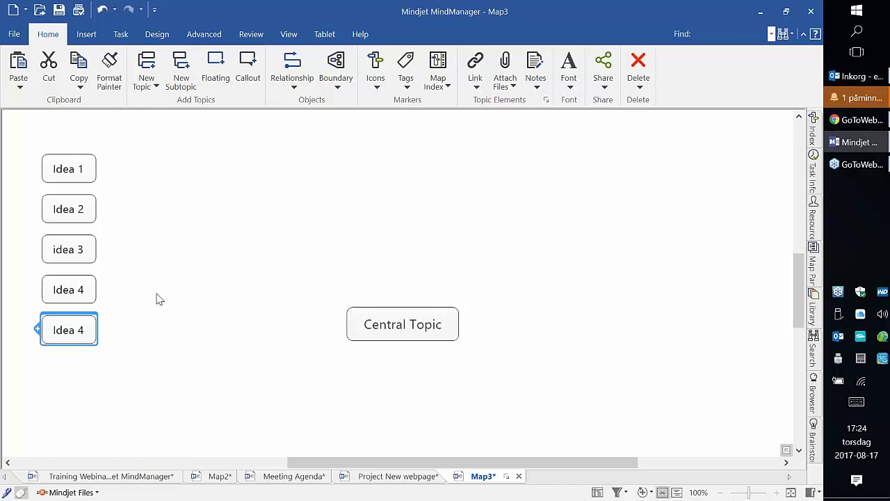
double_click(352, 280)
type("Gro")
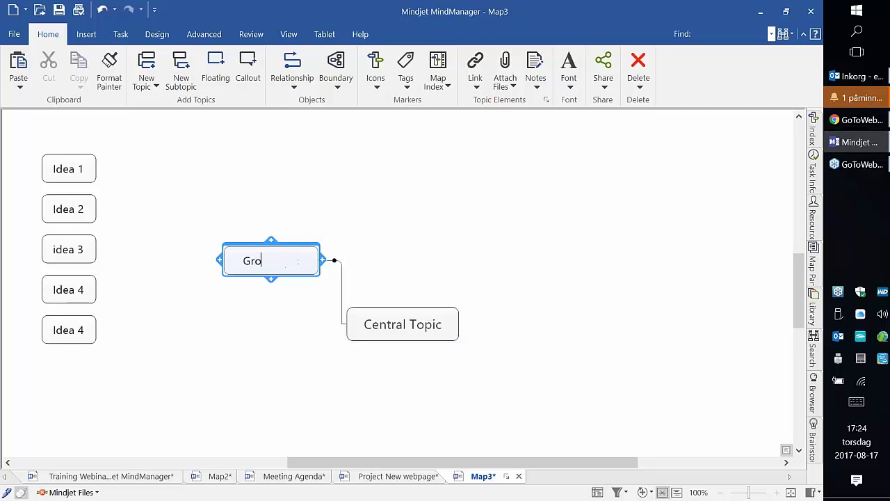
type("ups")
key("Return")
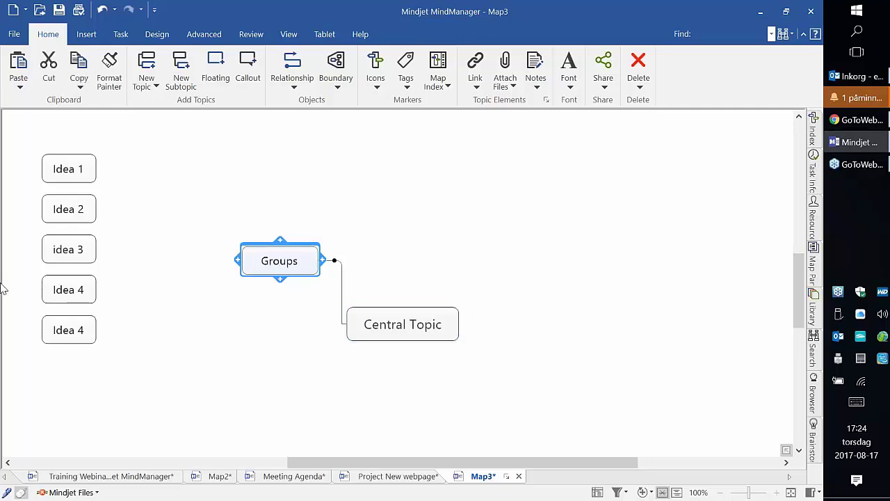
Step: Attach the floating topics Idea 1, idea 3 and the upper Idea 4 as subtopics of the Groups topic
left_click_drag(87, 167, 227, 253)
left_click_drag(88, 251, 182, 277)
left_click_drag(91, 300, 206, 272)
Step: Add a second main topic named "Groups" below the first and attach the remaining Idea 4 and Idea 2 to it
left_click(329, 356)
type("Groups")
left_click_drag(77, 335, 164, 348)
left_click_drag(83, 217, 221, 362)
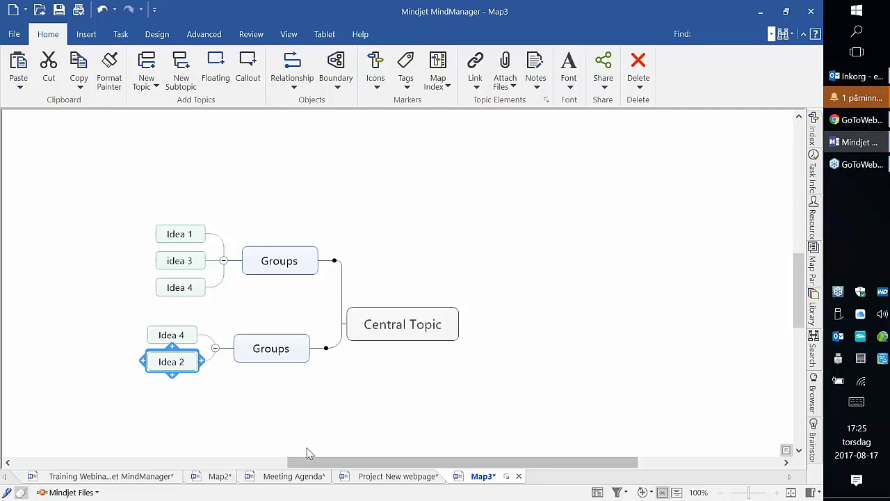
Step: Make Idea 1 a main topic to the right of the central topic and move the upper Groups branch slightly down
left_click_drag(190, 238, 517, 219)
left_click_drag(527, 298, 516, 237)
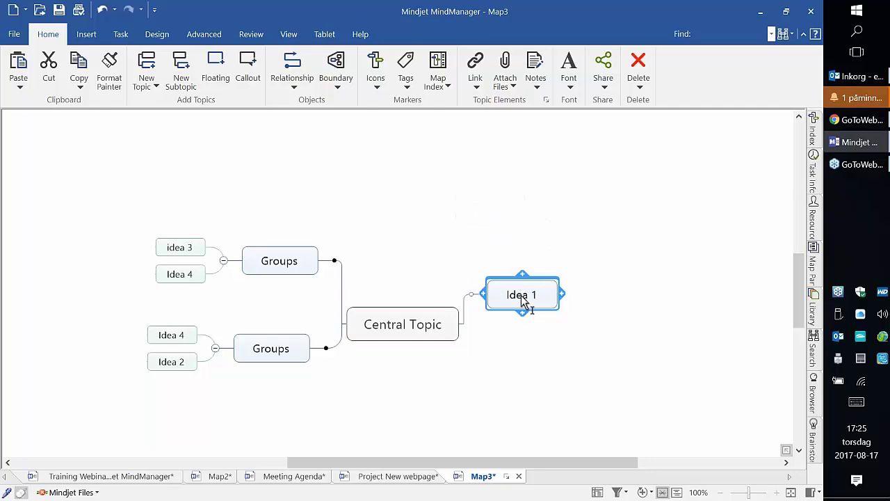
left_click_drag(524, 302, 497, 221)
left_click_drag(524, 302, 574, 177)
left_click_drag(520, 293, 571, 174)
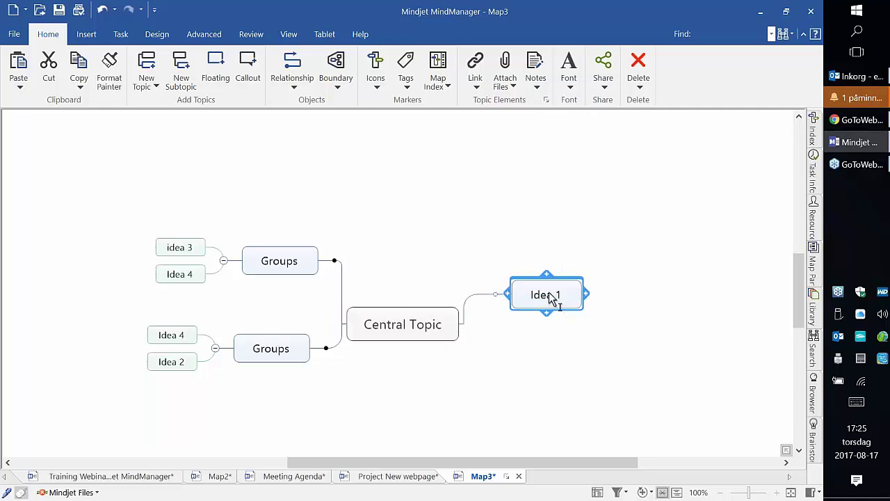
left_click_drag(551, 297, 541, 240)
left_click_drag(537, 299, 490, 299)
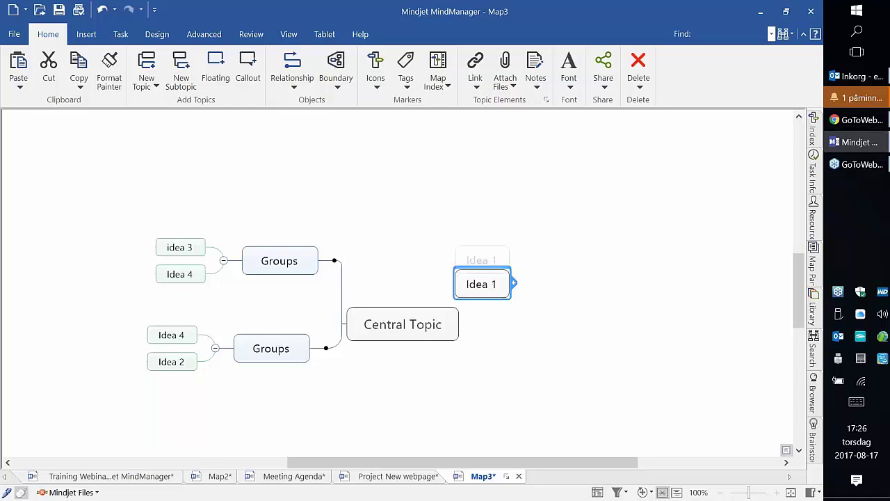
left_click_drag(510, 301, 515, 350)
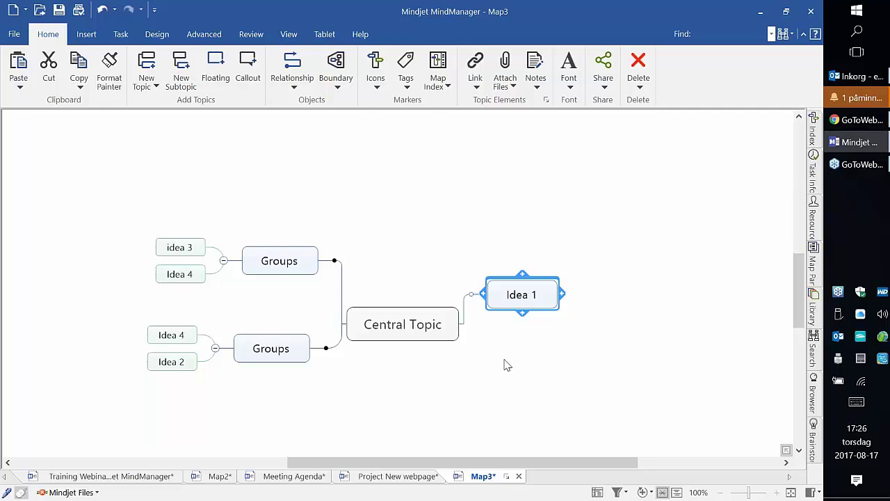
left_click(310, 255)
left_click_drag(299, 268, 282, 302)
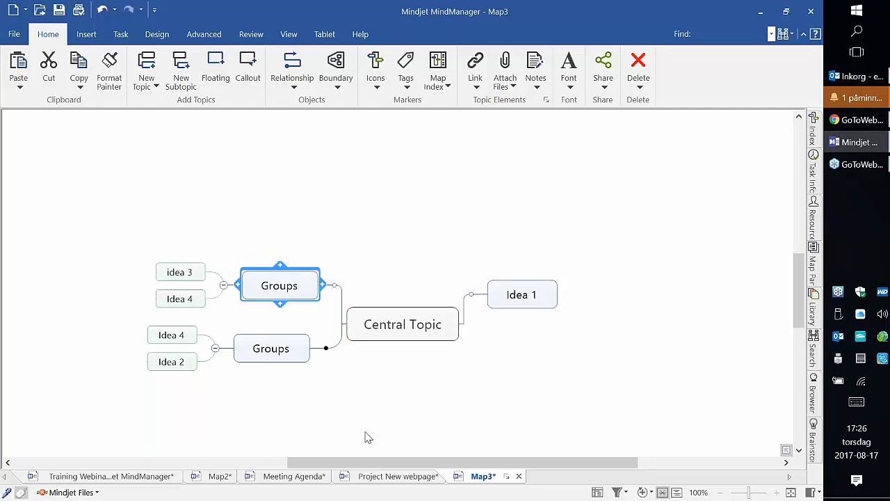
Step: Return to the training webinar map, expand the Editing topic and select its shift+enter subtopic
left_click(139, 479)
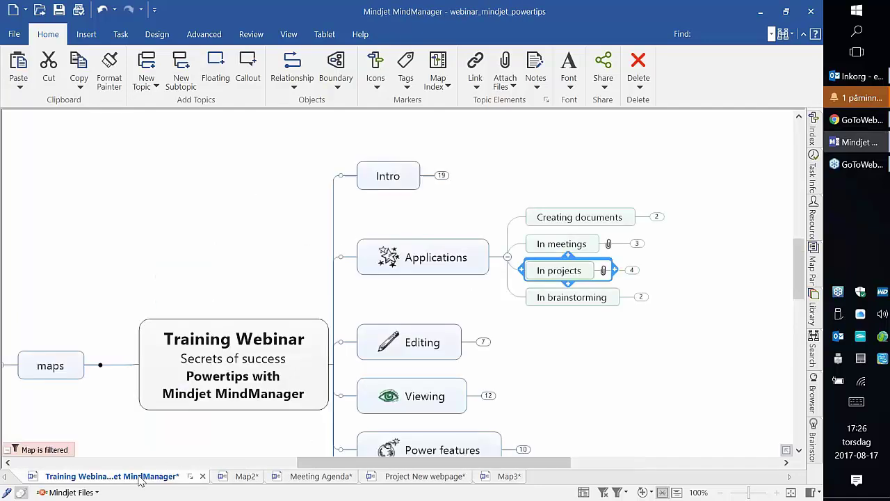
left_click(630, 379)
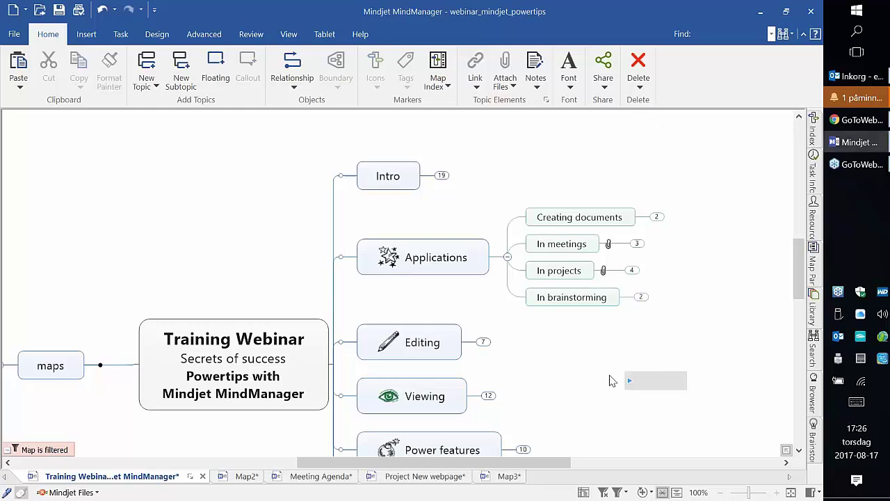
left_click(487, 342)
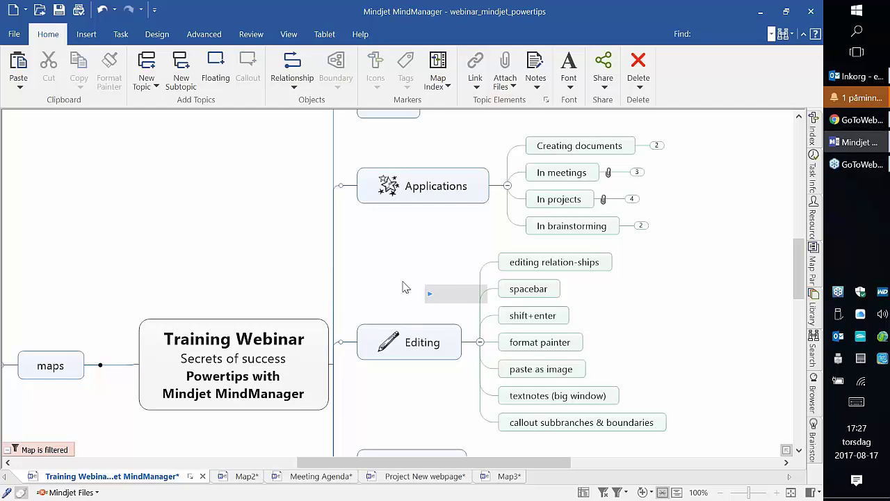
left_click(546, 317)
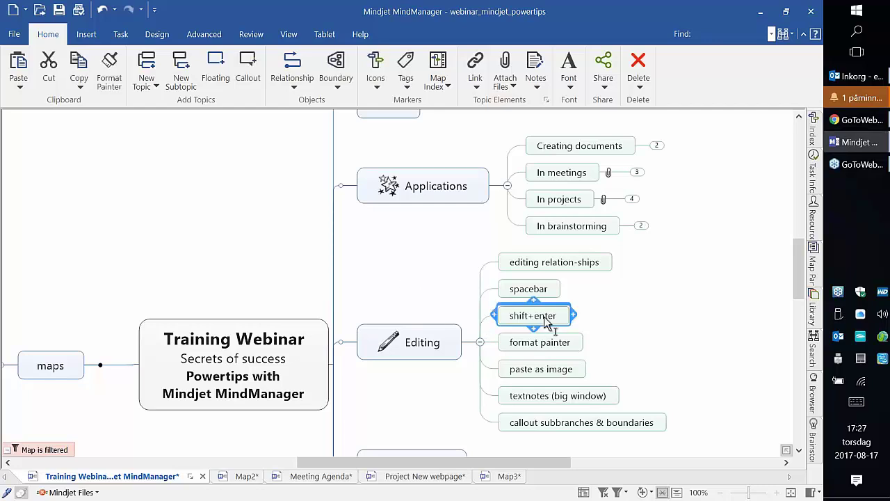
Step: Switch to Map2 and add a main topic with default text below the existing one, with a subtopic named "sdjfsjdf"
left_click(240, 477)
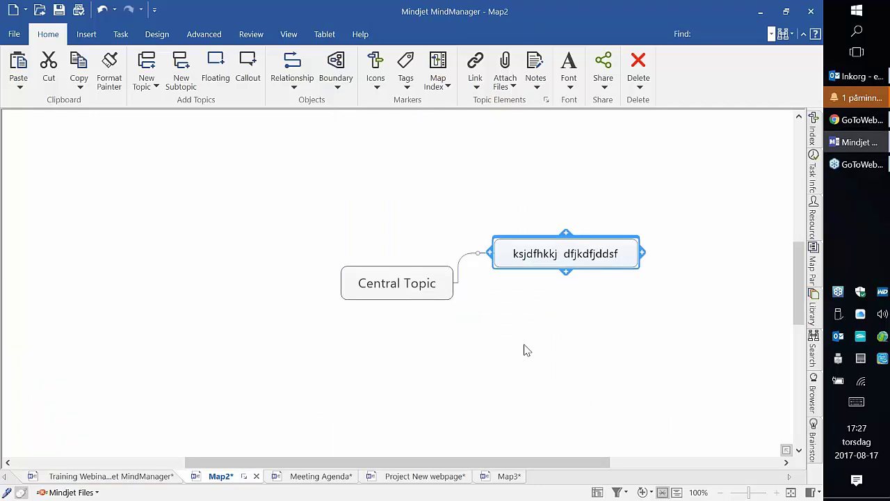
key("Return")
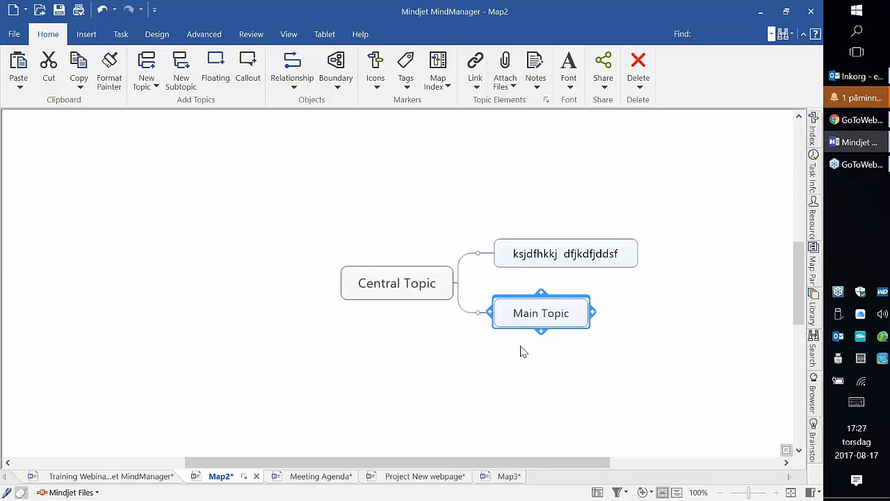
key("Insert")
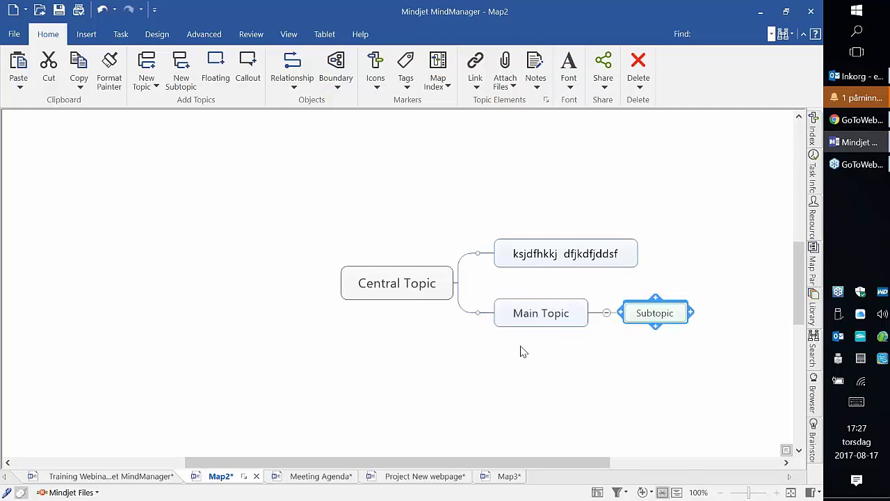
type("sdj")
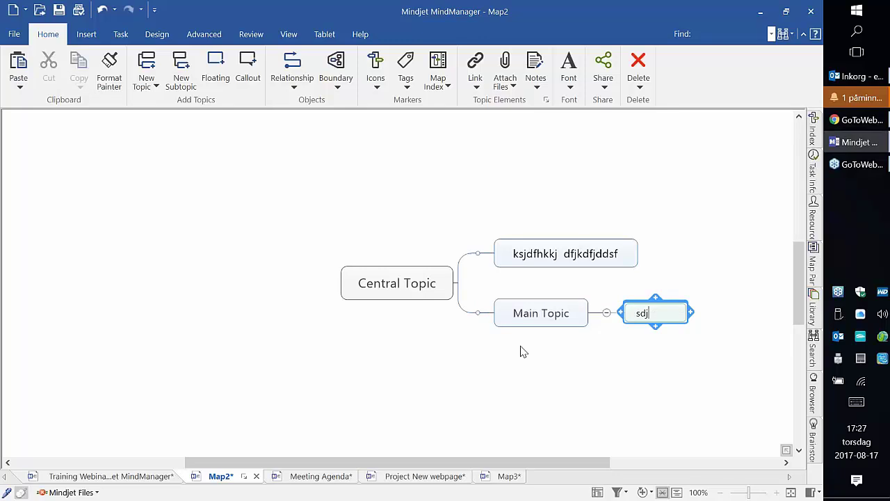
type("fsjd")
key("Return")
Step: Add four subtopics below sdjfsjdf, named "kdjfskdjf", "sldfhsljdf", "sdlflsjdf" and "sdlfksldf"
key("Return")
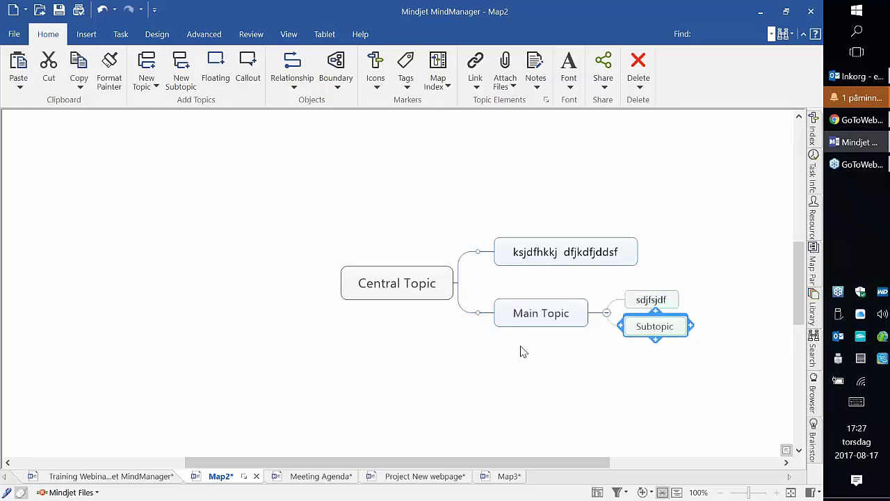
type("kdjfskdjf")
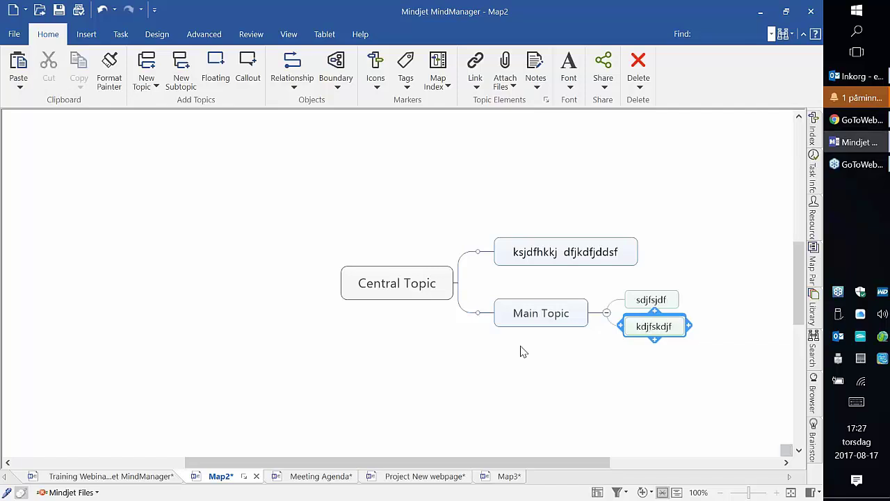
key("Return")
key("Return")
type("sldfhsljdf")
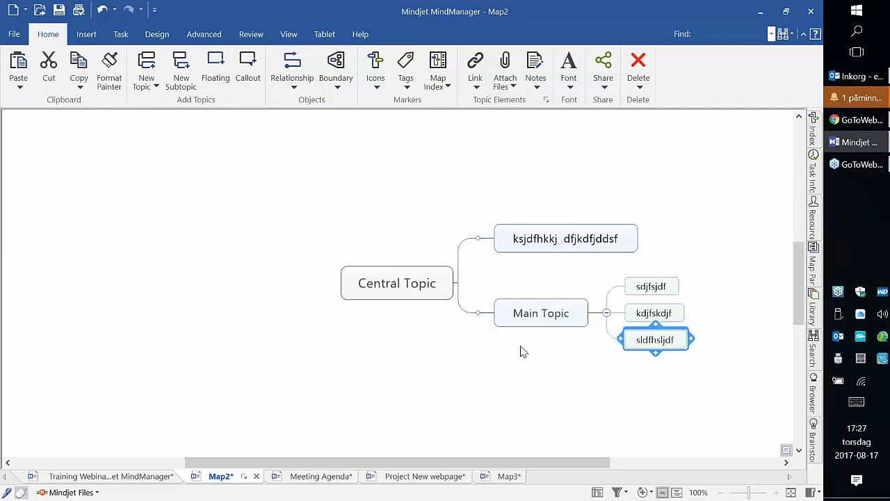
key("Return")
key("Return")
type("sdlflsjdf")
key("Return")
key("Return")
type("sdlfksldf")
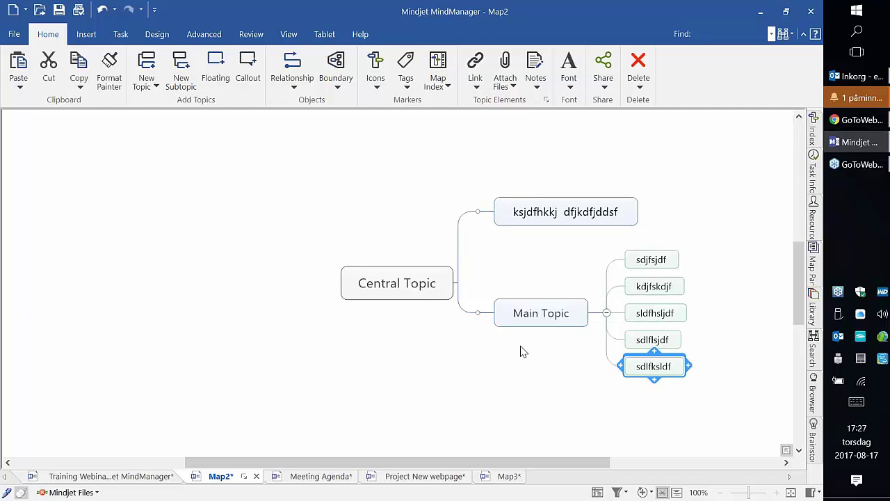
Step: Add two more subtopics at the end of the same branch, named "sdlfjhsdljf" and "sldfhsdjfh"
key("Return")
key("Return")
type("sdlfjhsdljf")
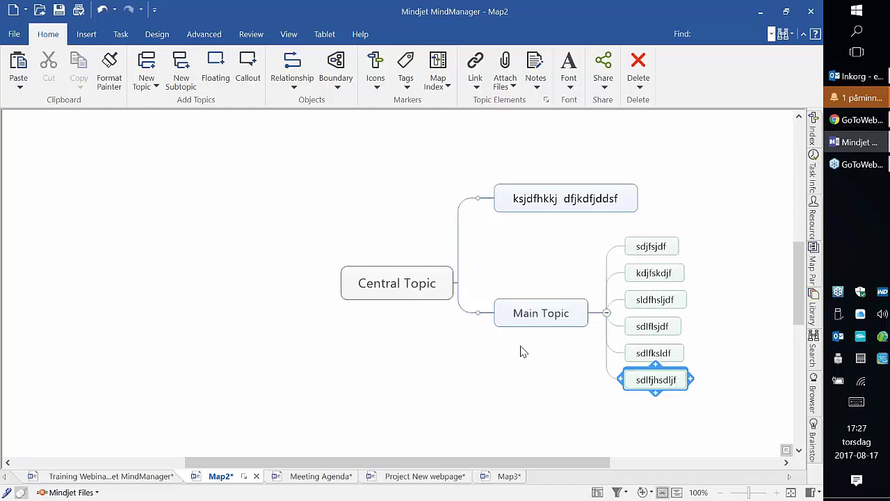
key("Return")
key("Return")
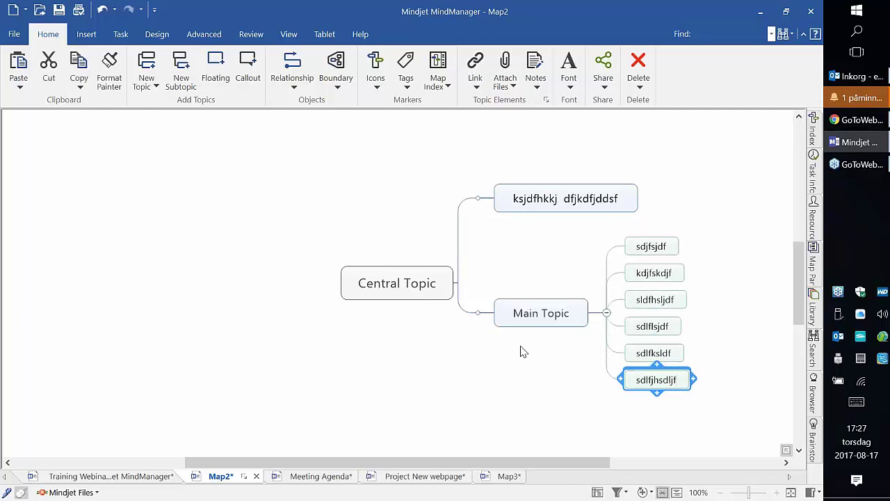
type("sldfhsdjfh")
key("Return")
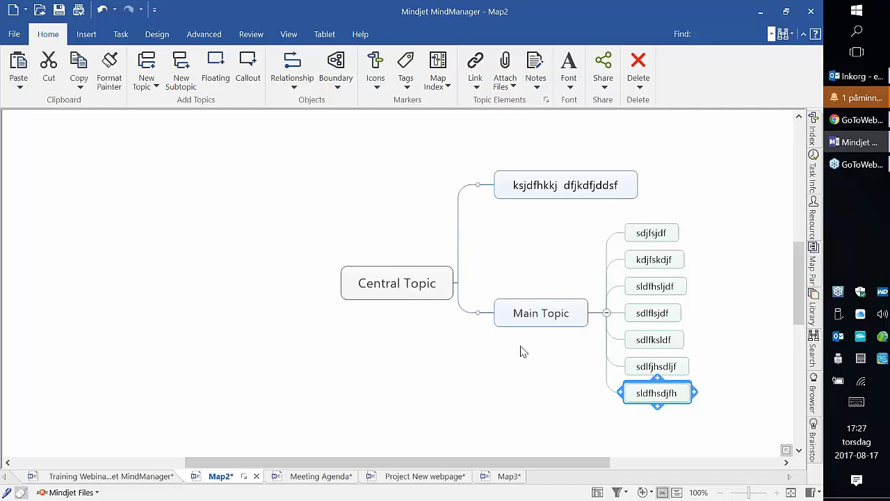
Step: Insert a subtopic named "dkfdkf" above the branch's first subtopic, sdjfsjdf
key("Up")
key("Up")
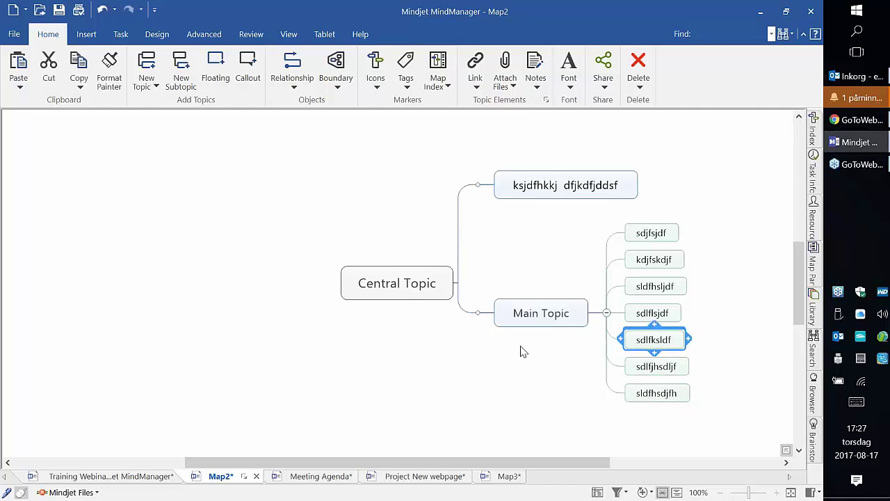
key("Up")
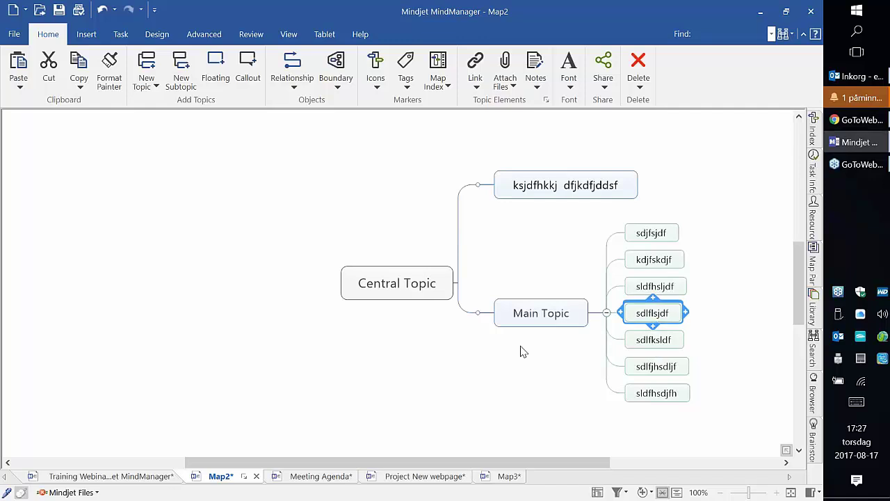
key("Up")
key("Up")
key("Up")
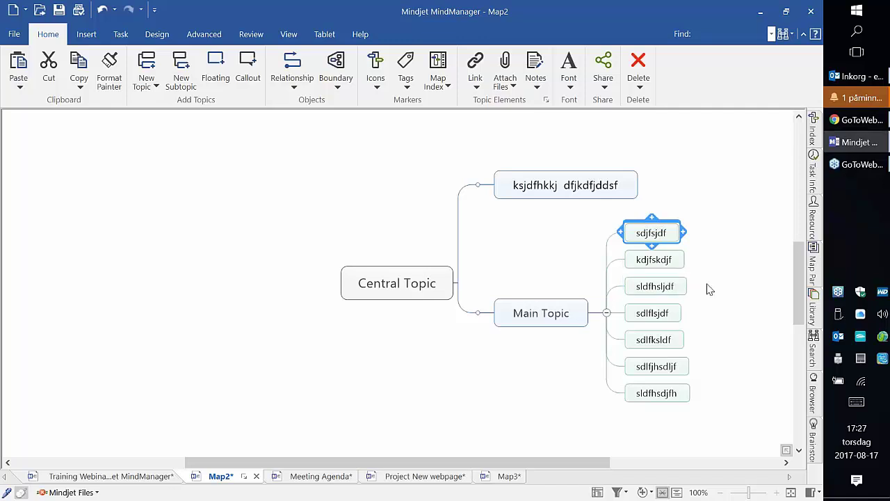
left_click(651, 218)
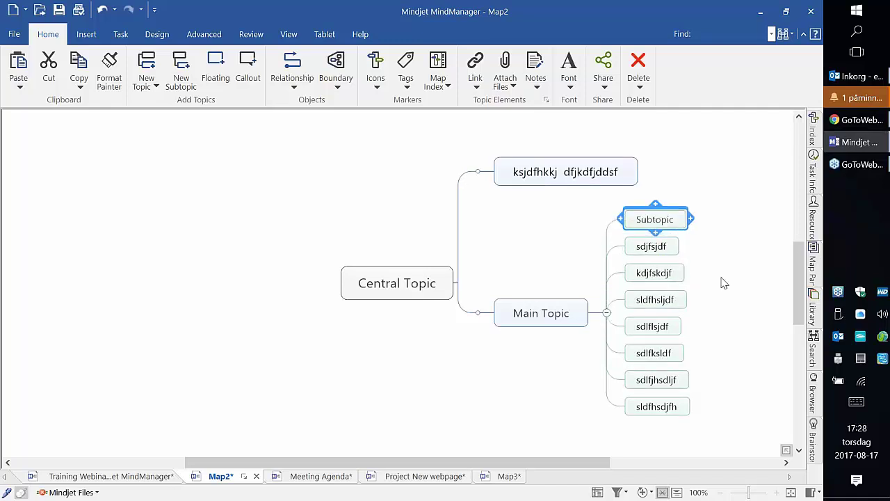
type("dkfdkf")
key("Return")
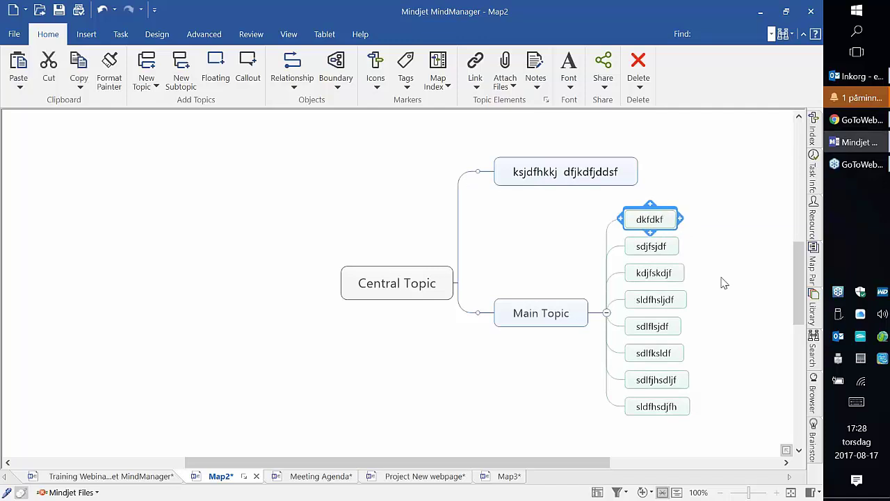
Step: Insert three more subtopics one above the other before dkfdkf, named "skjdskdj", "lasfsjd" and "lsjdhfkjsdfdf" in that order
key("shift+Return")
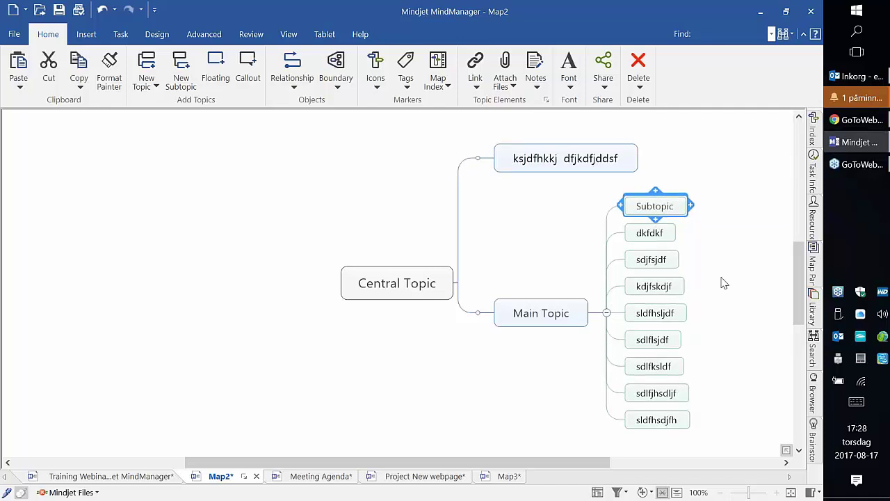
type("skjdskdj")
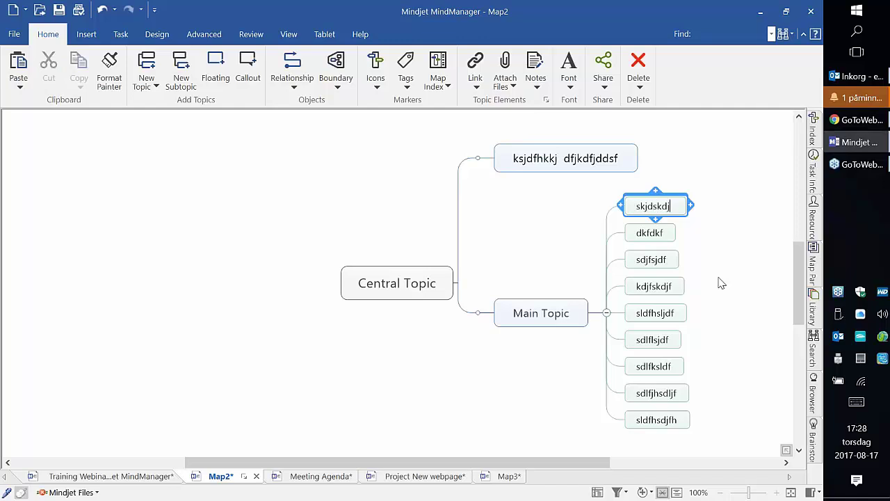
key("Return")
key("shift+Return")
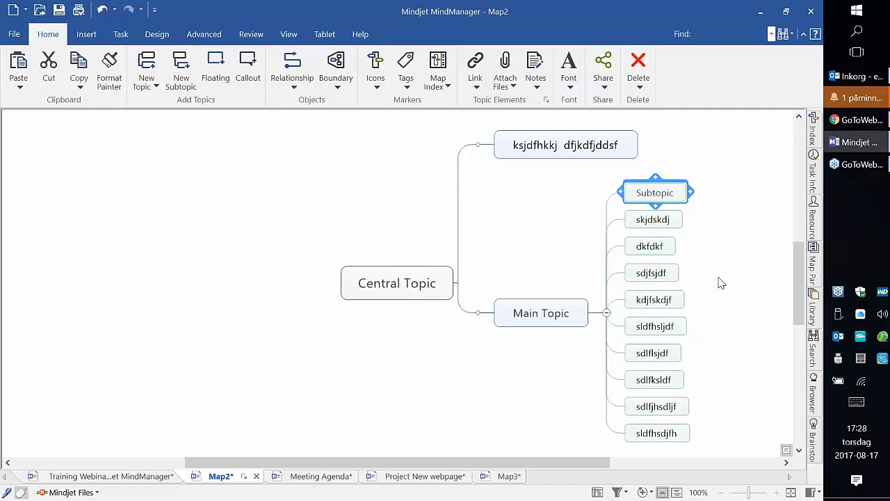
type("lasfsjd")
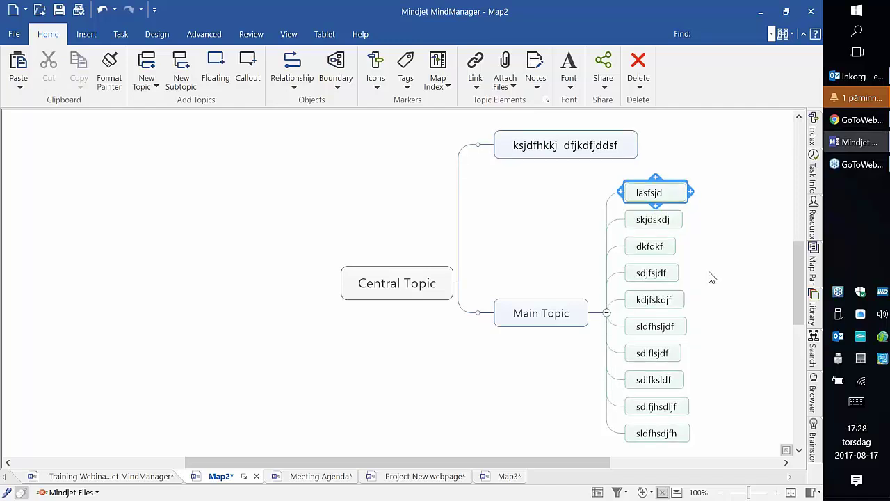
key("Return")
key("shift+Return")
type("lsjd")
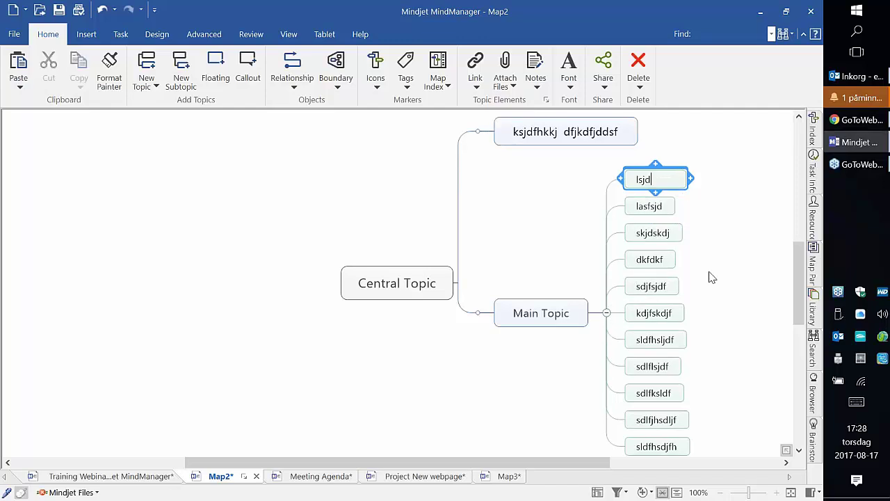
type("hfkjsdfdf")
key("Return")
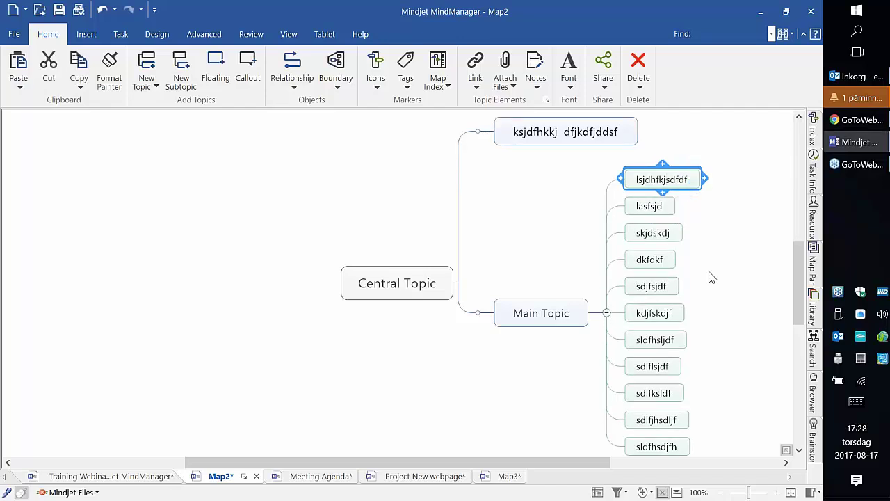
Step: Delete the first seven subtopics of the Main Topic branch, from lsjdhfkjsdfdf through sldfhsljdf
key("Delete")
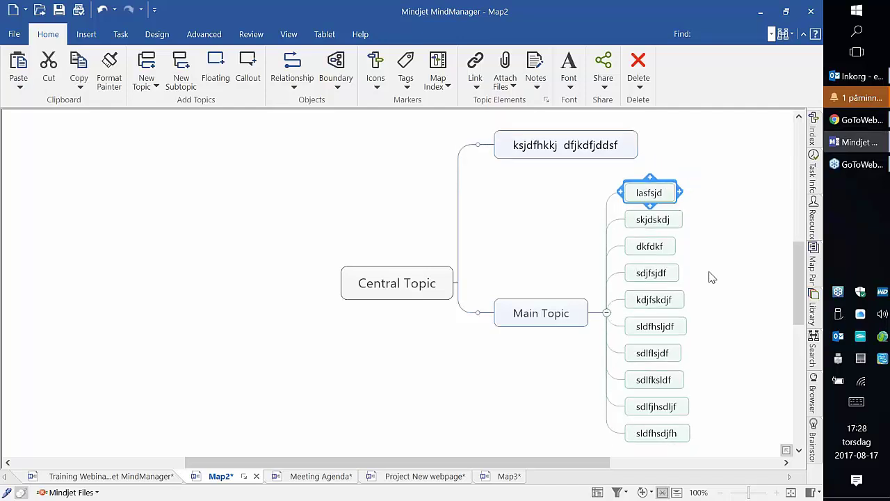
key("Delete")
key("Delete")
key("Delete")
key("Delete")
key("Delete")
key("Delete")
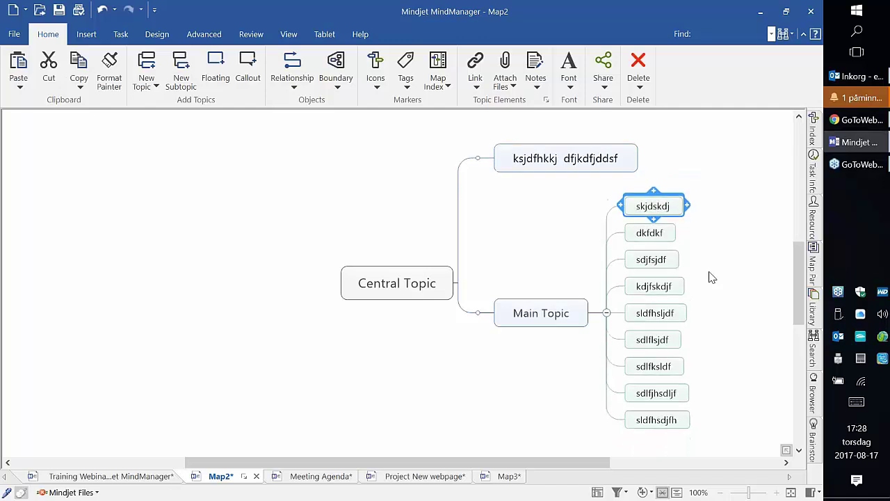
Step: Insert a subtopic named "kdjfdkfjdf" directly above the sdlfksldf subtopic
key("Down")
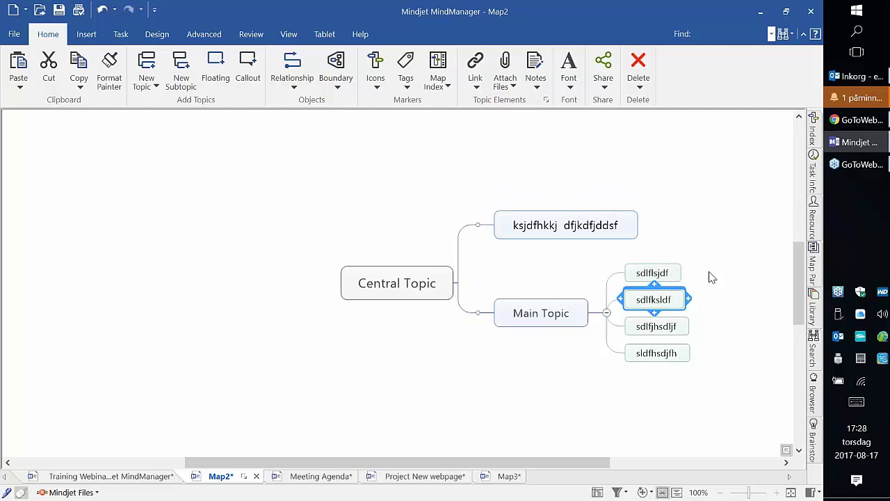
key("shift+Return")
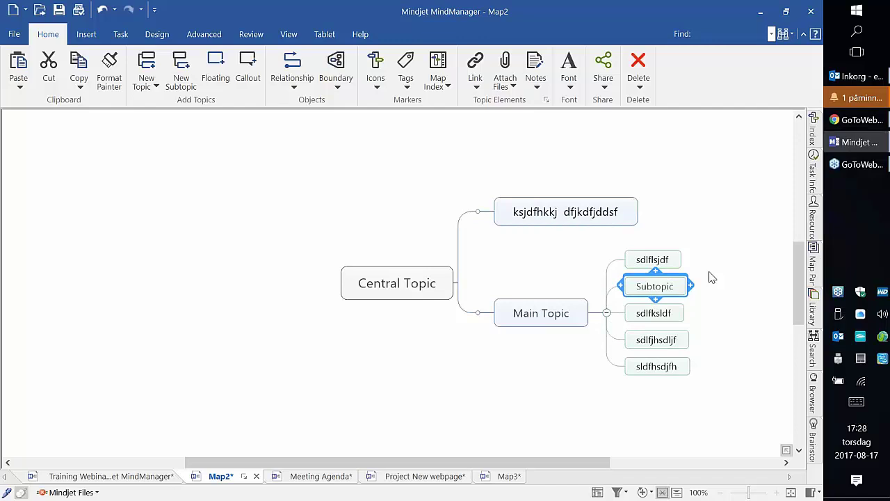
type("kdjfdkfjdf")
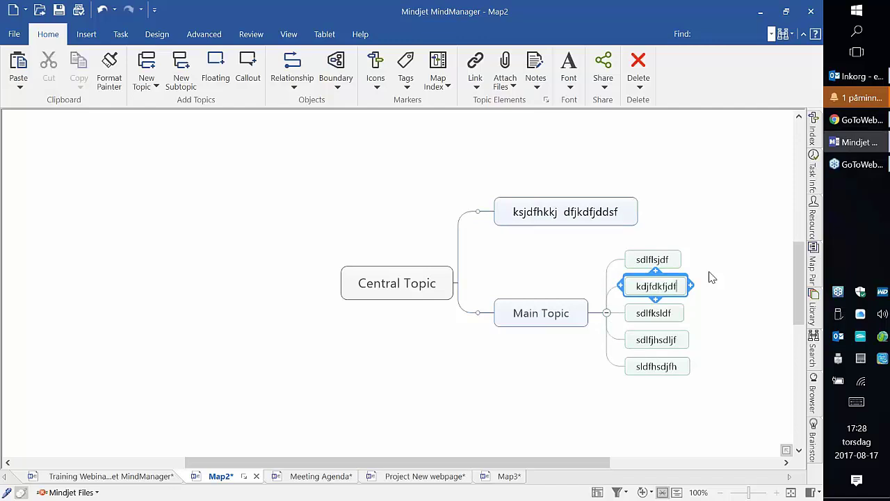
key("Return")
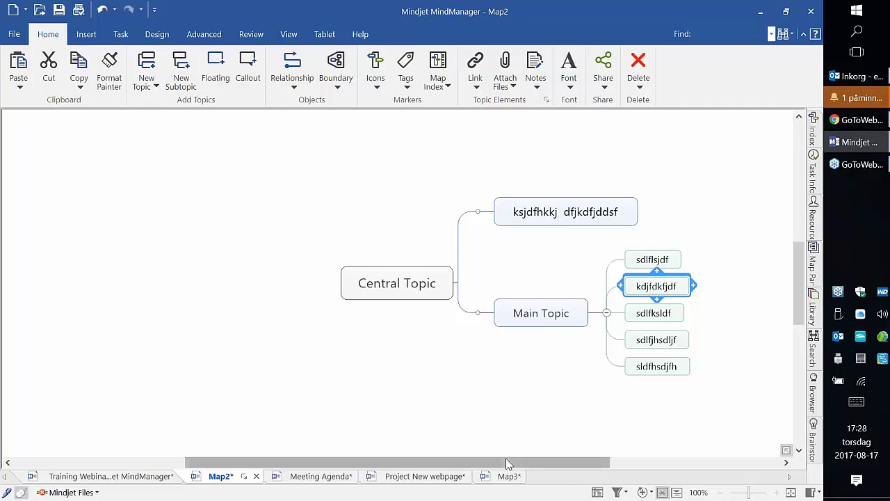
Step: Insert an intermediate topic between Main Topic and its five subtopics, and remove only that topic while keeping the subtopics
left_click_drag(506, 463, 584, 464)
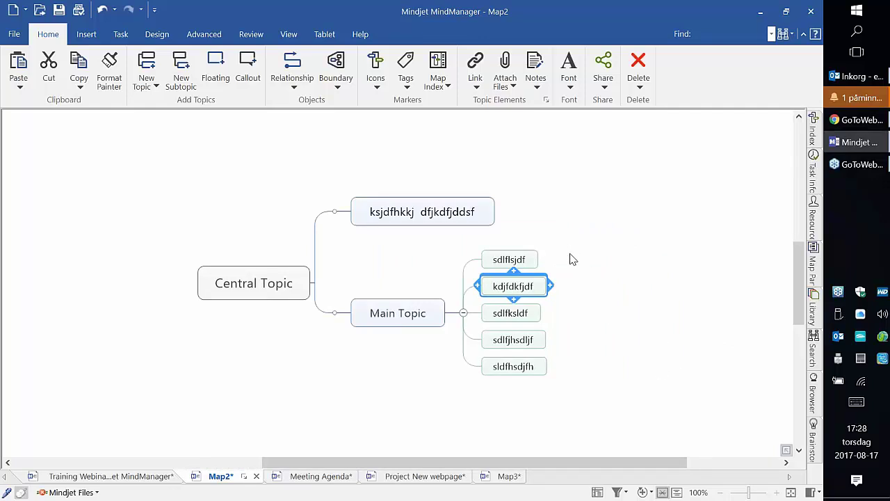
left_click(566, 300)
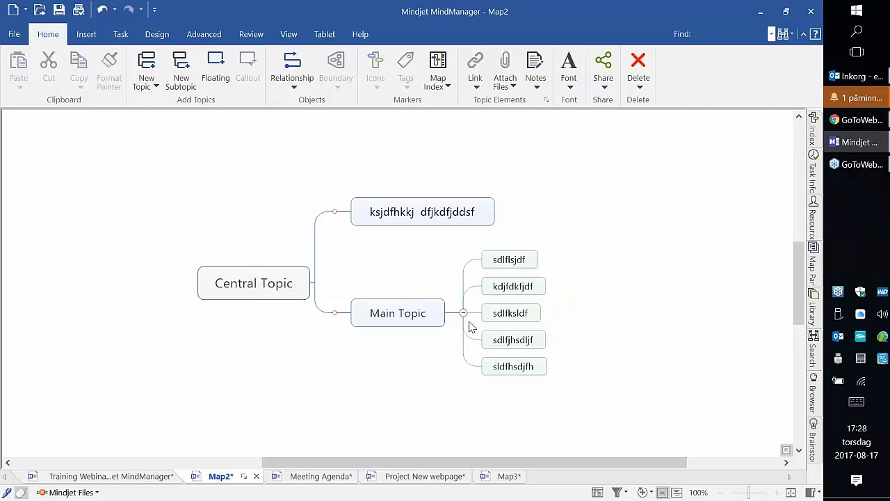
left_click(417, 318)
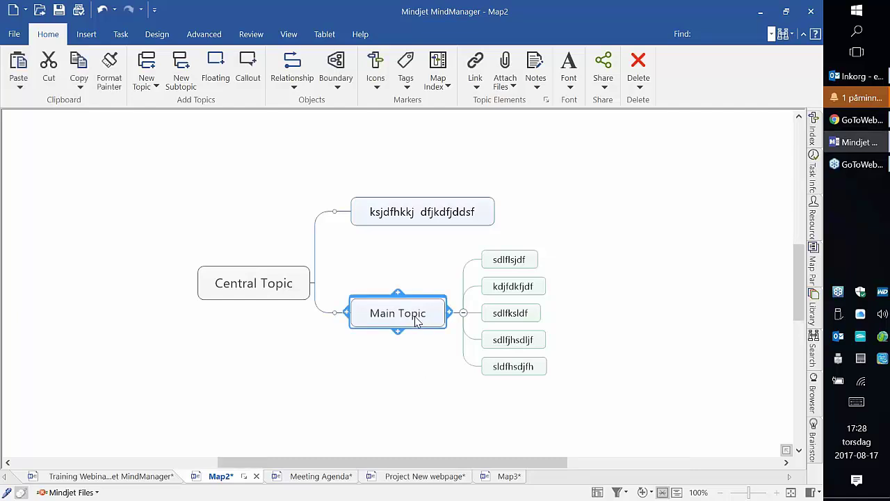
key("Insert")
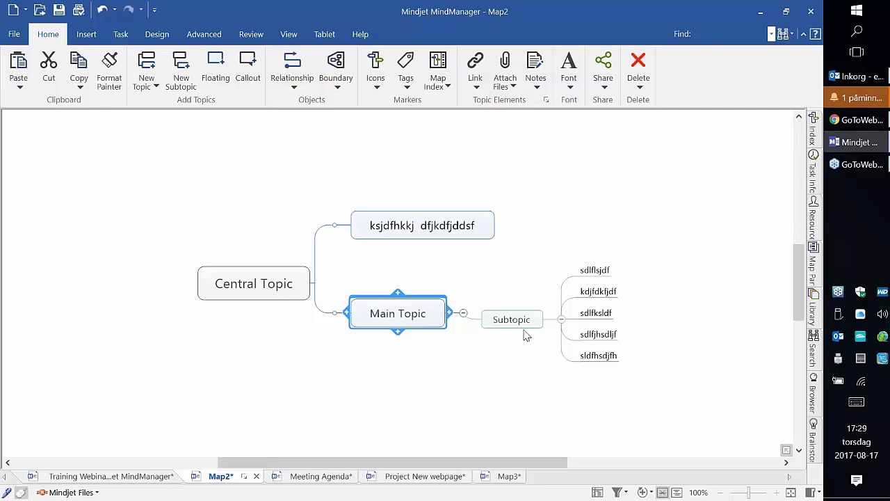
left_click(515, 320)
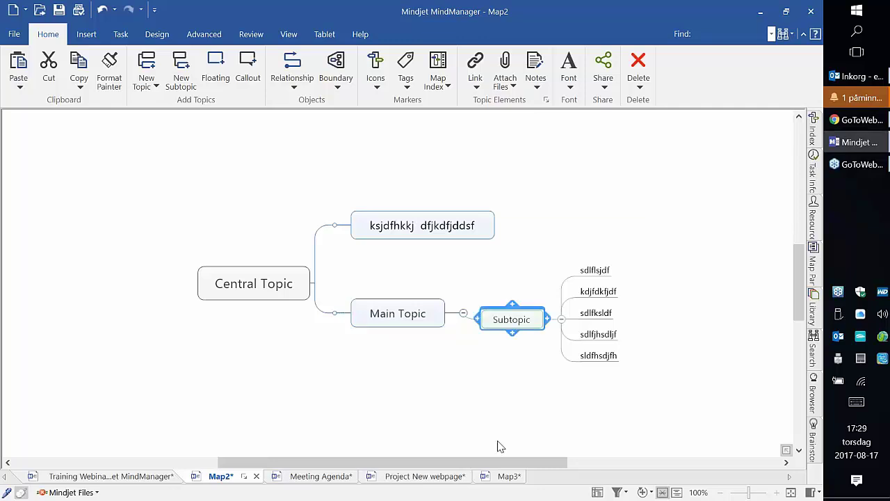
key("ctrl+shift+Delete")
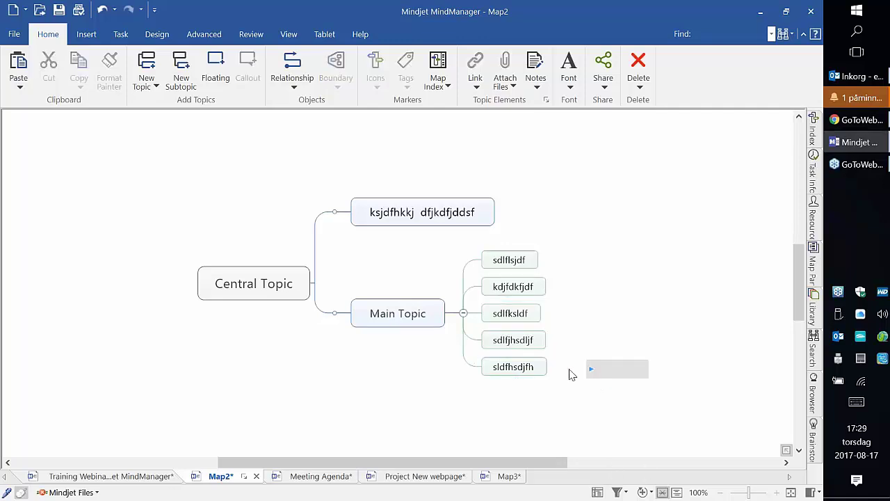
Step: Select all five subtopics of Main Topic together and insert a new common parent topic for them
key("Return")
mouse_move(549, 210)
left_mouse_down()
mouse_move(510, 339)
mouse_move(513, 358)
mouse_move(541, 379)
left_mouse_up()
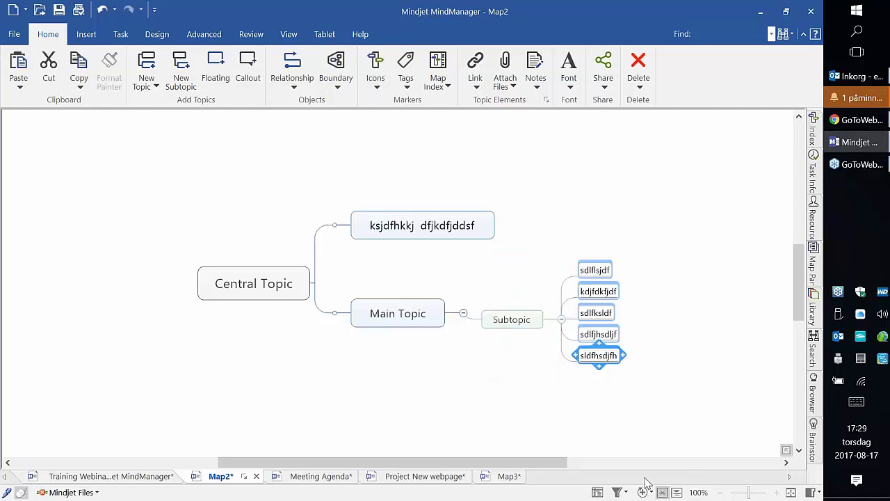
Step: Remove only the new parent topic while keeping its five children, and undo that removal
left_click(508, 322)
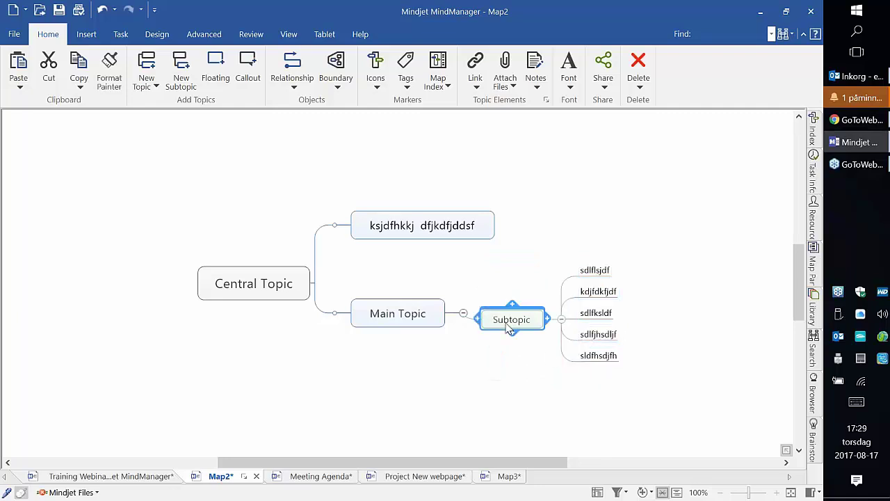
key("ctrl+shift+Delete")
key("ctrl+z")
Step: Check the Editing tips in the Training Webinar map and, back in Map2, delete Main Topic's subtopic with all its children
left_click(96, 476)
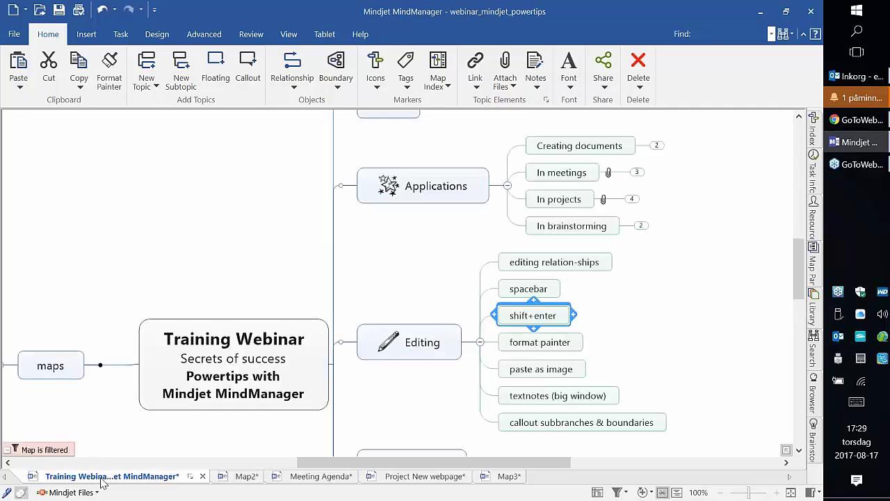
left_click(675, 343)
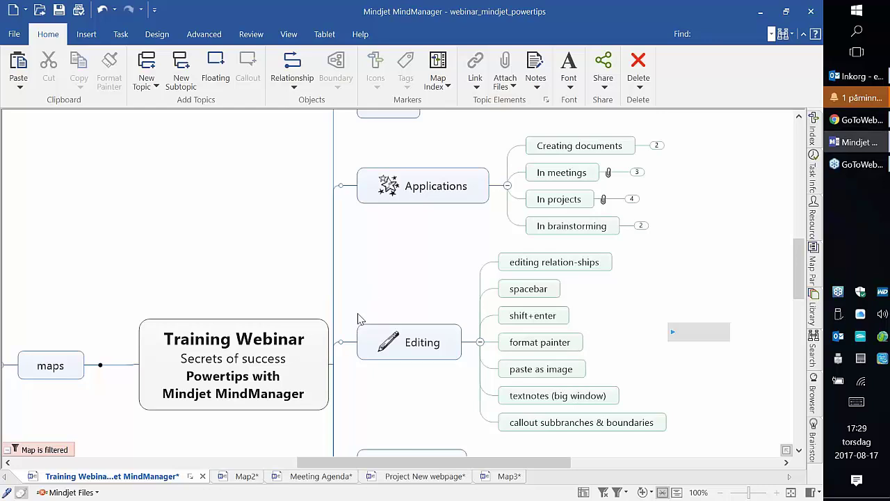
left_click(244, 476)
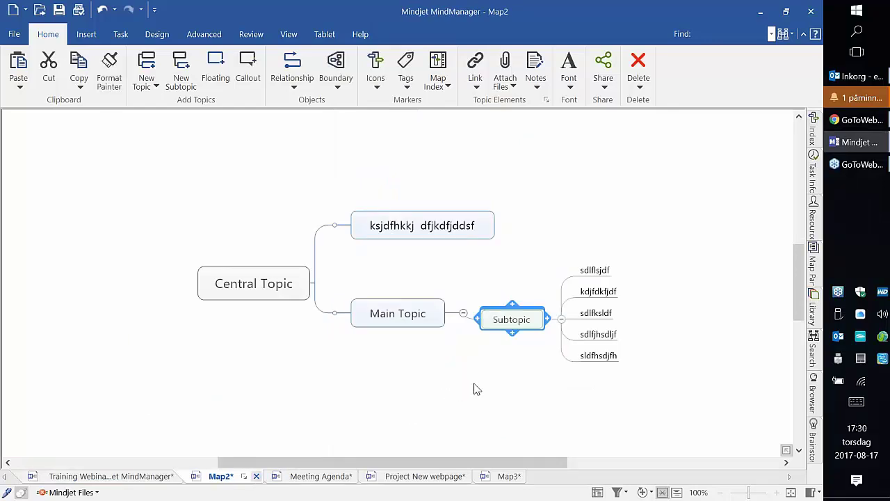
key("Delete")
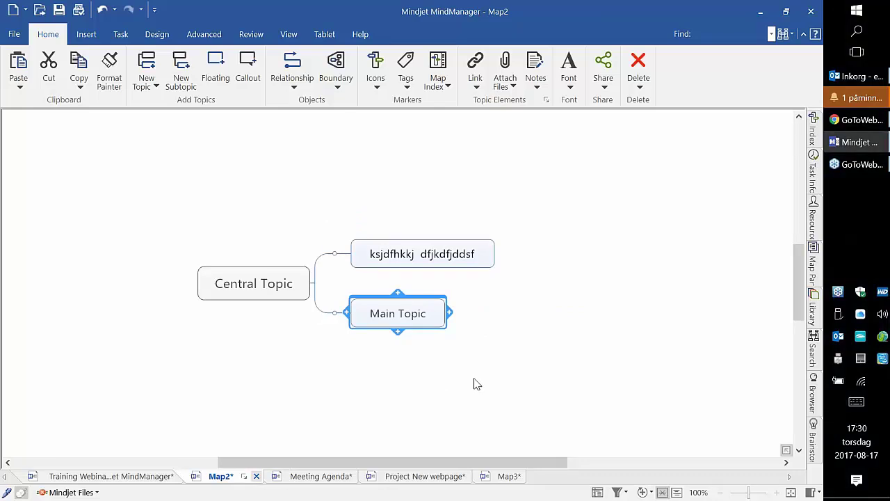
Step: Create a new map from the Project Plan template in the local Project Management templates
left_click(14, 34)
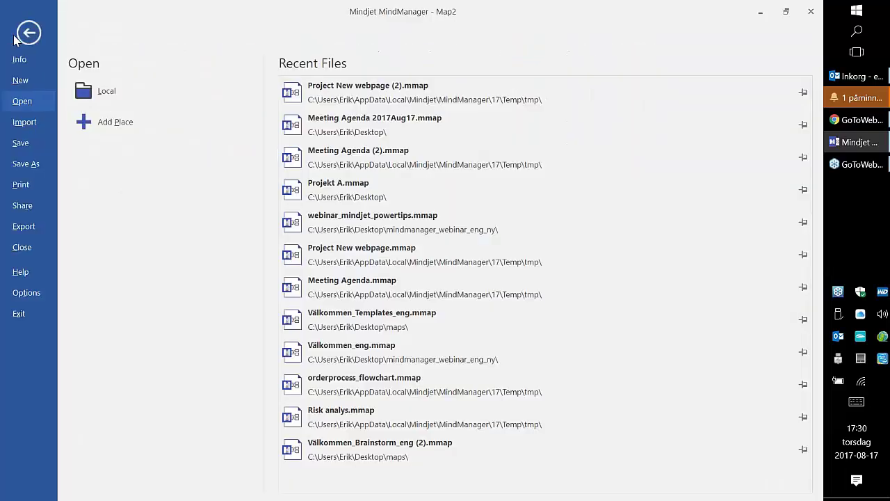
left_click(20, 82)
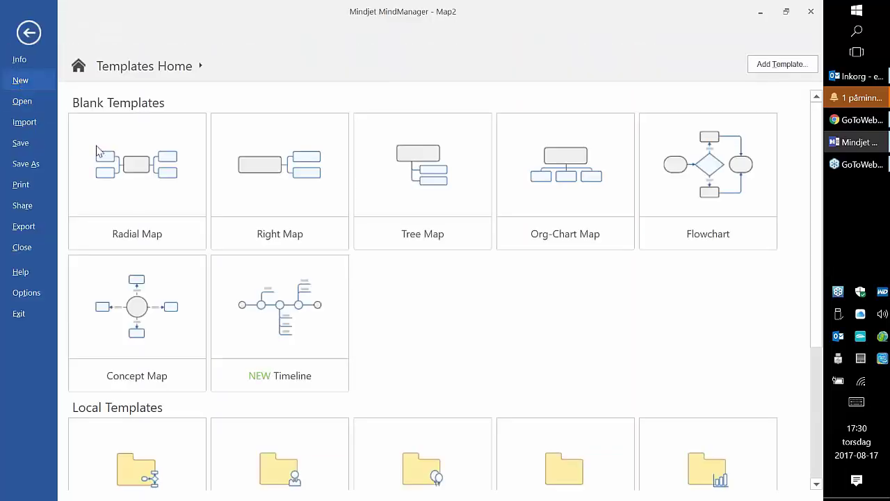
scroll(498, 345, "down", 3)
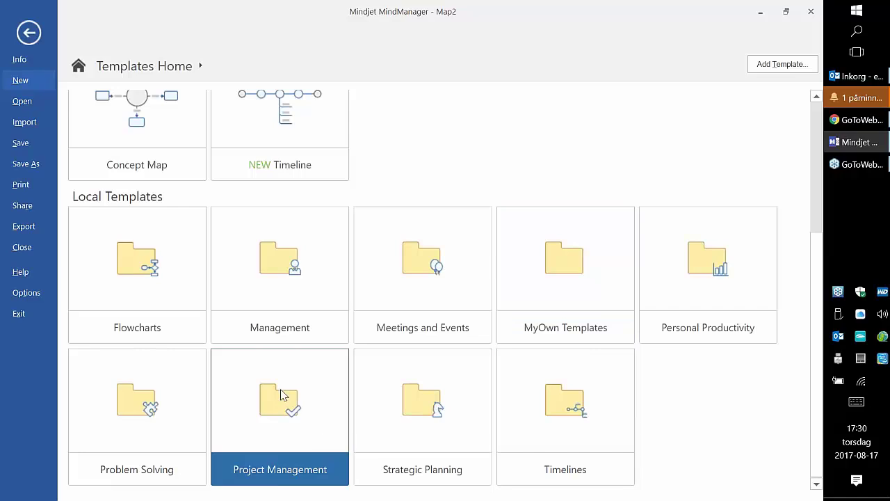
left_click(310, 409)
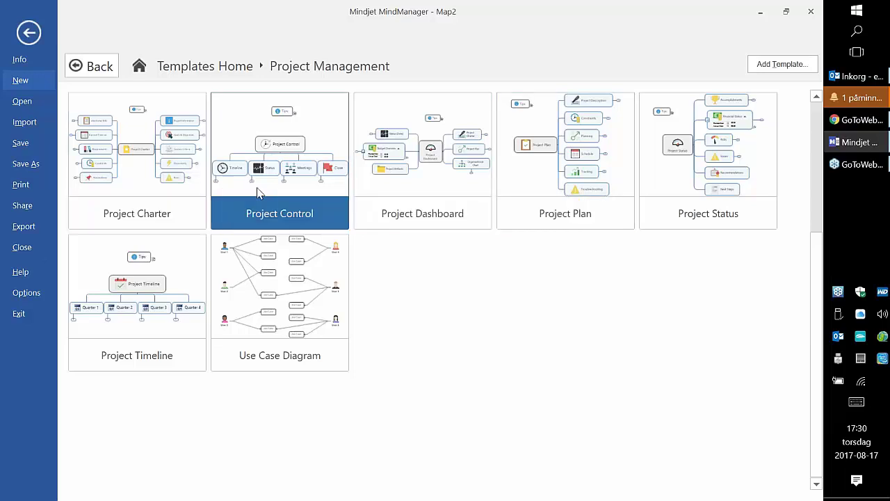
double_click(525, 201)
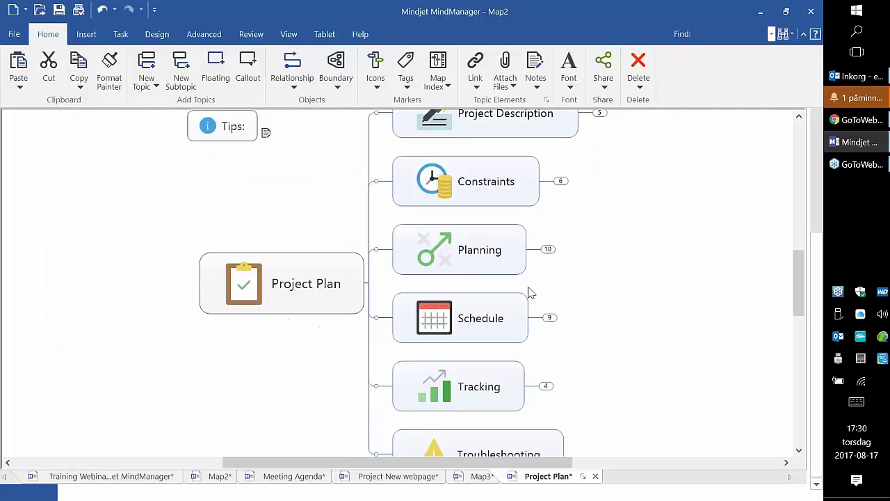
Step: Fill the Project Description, Constraints and Planning topics together with red
left_click_drag(801, 294, 592, 264)
left_click_drag(495, 141, 456, 327)
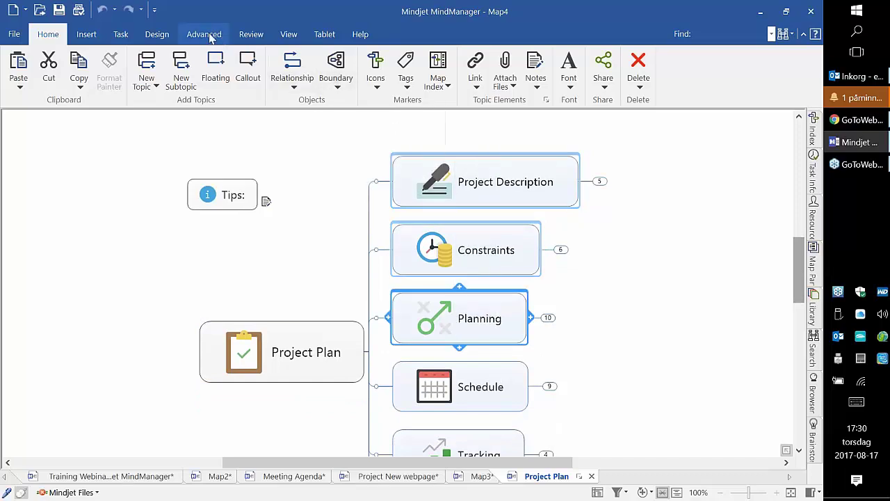
left_click(157, 34)
left_click(281, 86)
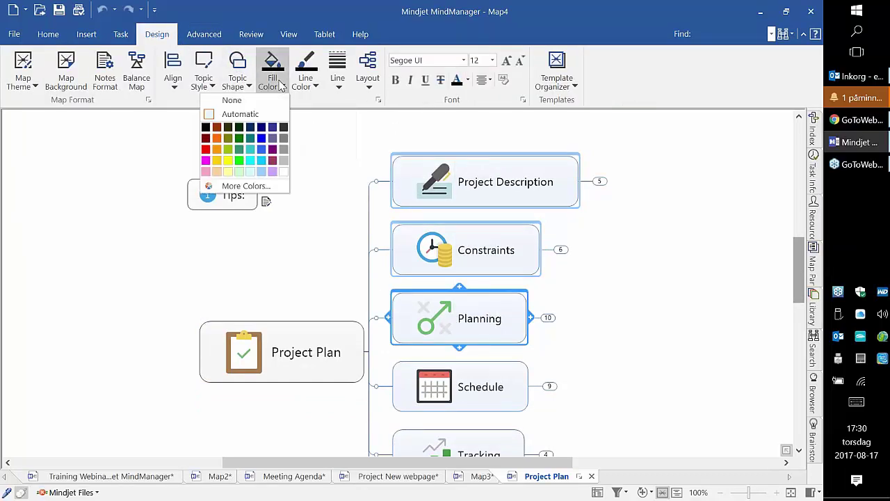
left_click(205, 148)
left_click(769, 376)
Step: Enlarge the Schedule topic's text to font size 20
left_click(501, 389)
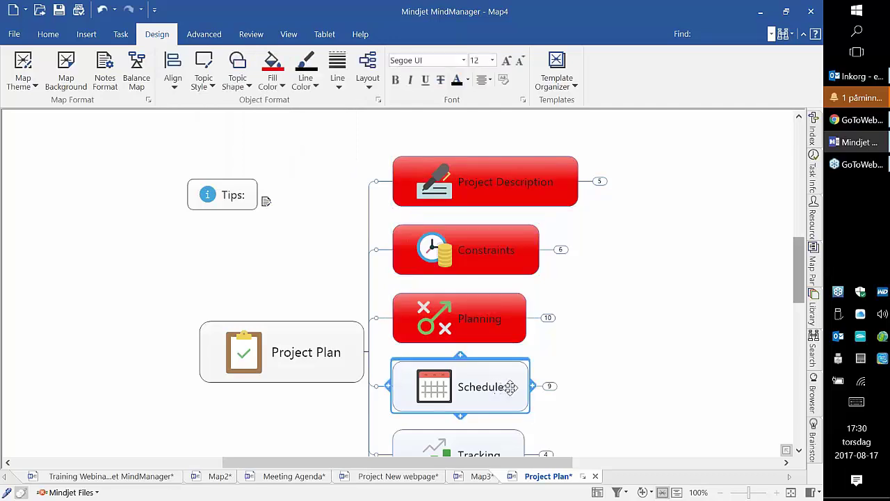
left_click(507, 62)
left_click(507, 62)
left_click(507, 62)
left_click(507, 62)
left_click(726, 388)
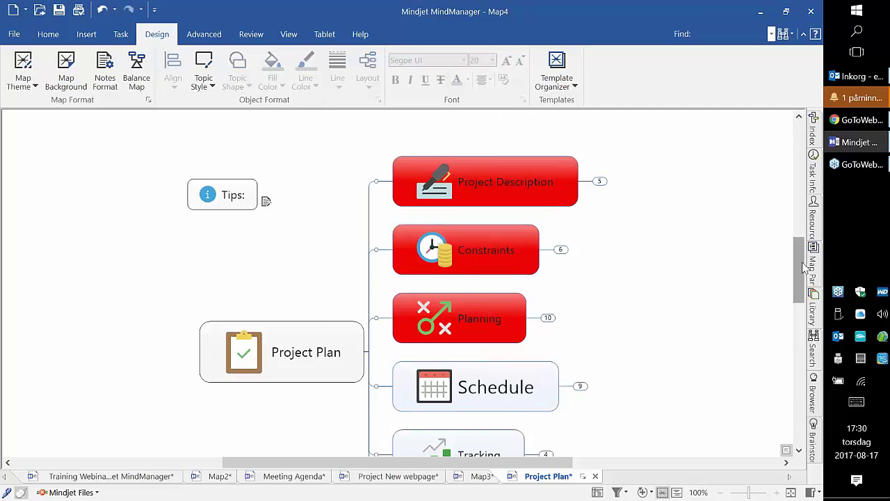
right_click(624, 332)
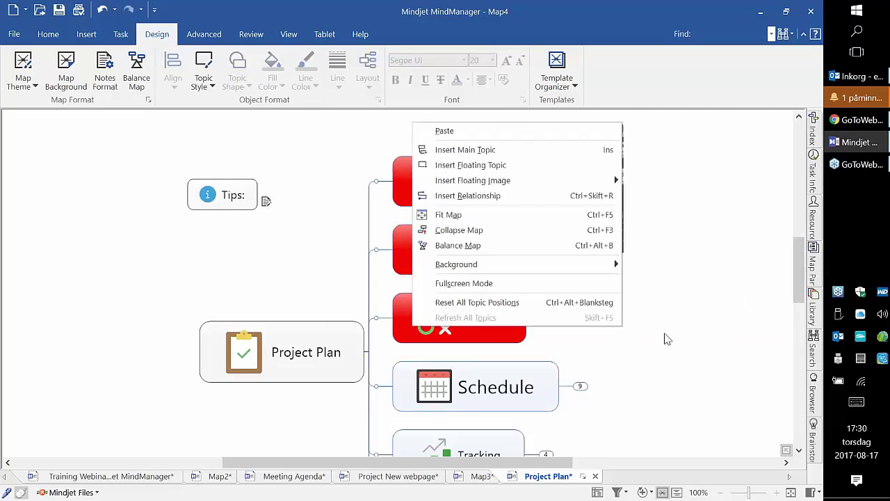
left_click(771, 353)
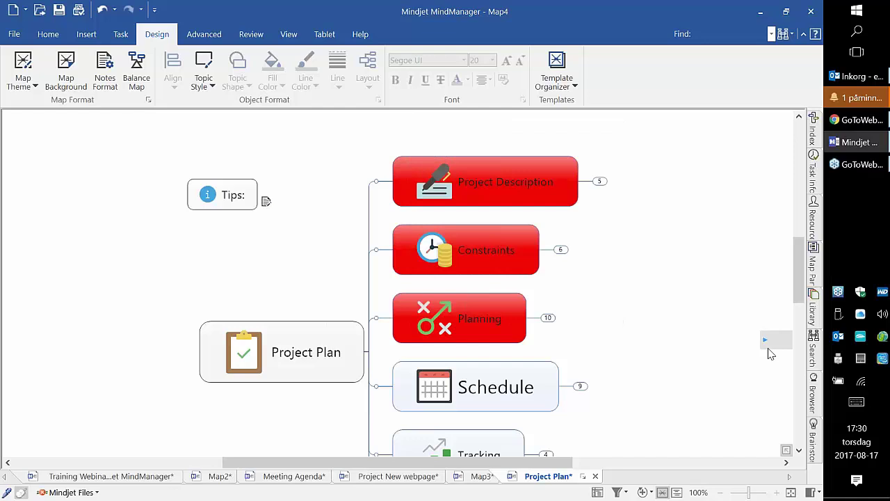
Step: Change the font of the Constraints topic's text to Shady Lane
left_click(484, 260)
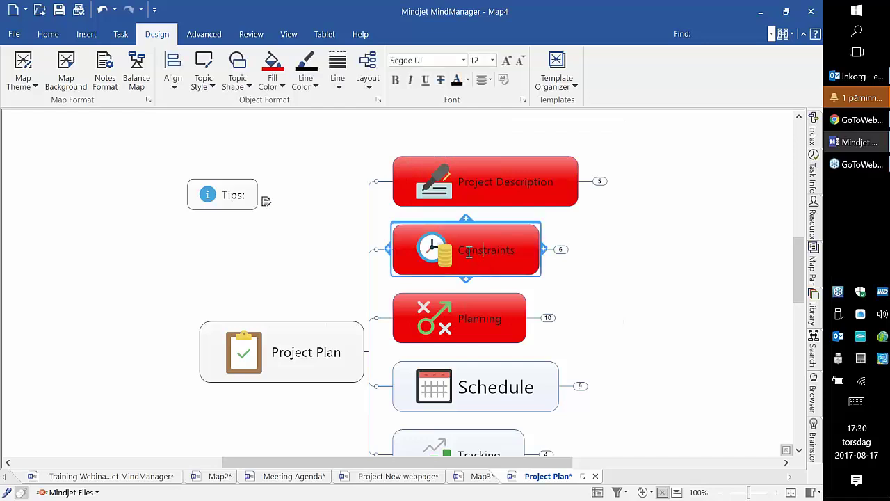
left_click_drag(462, 250, 553, 249)
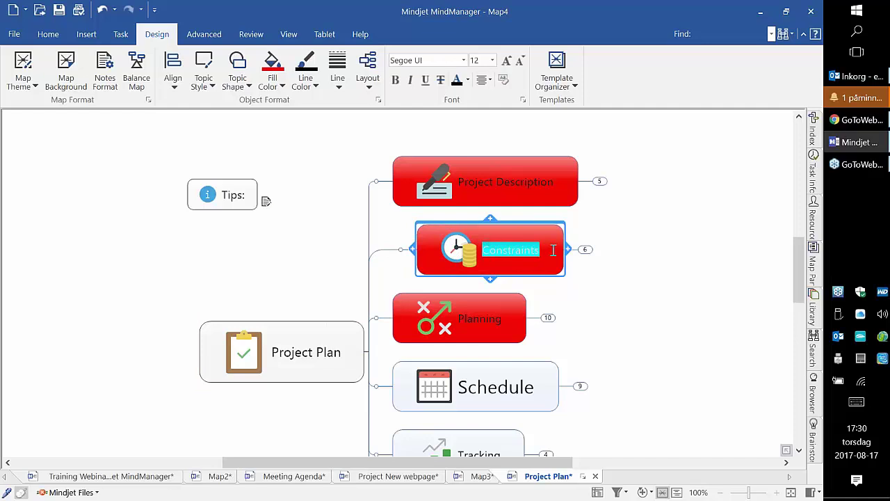
left_click(463, 60)
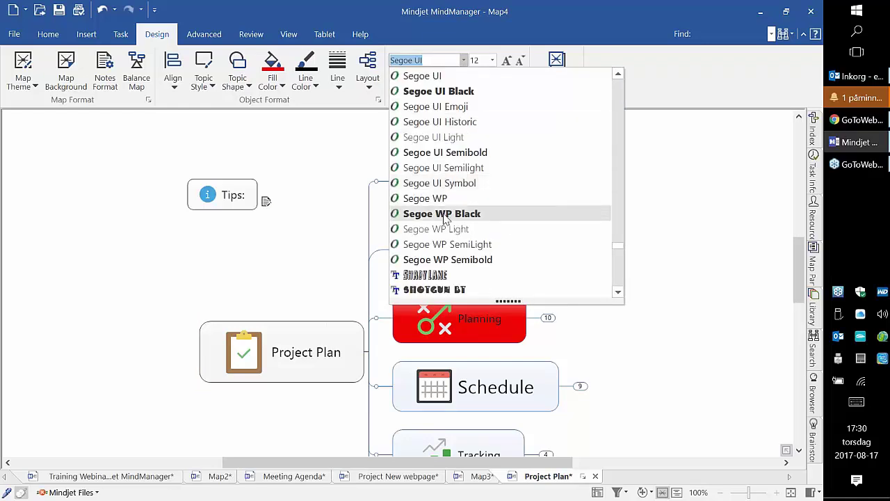
left_click(425, 274)
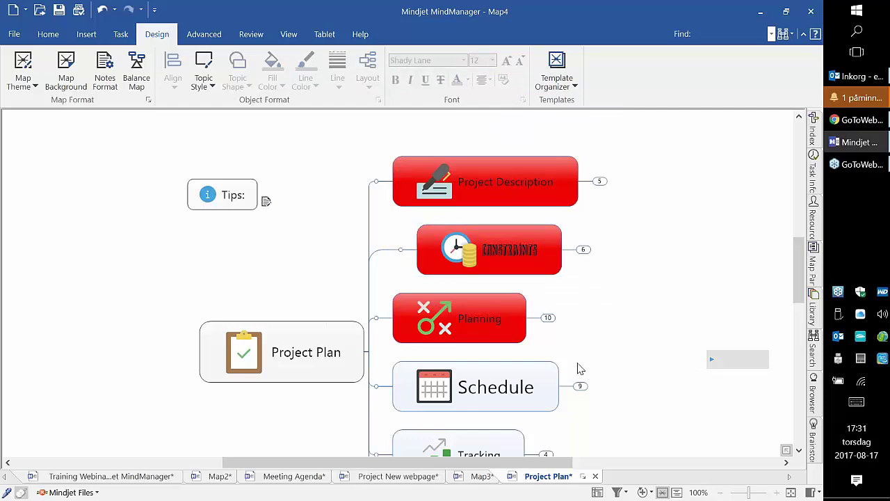
Step: Apply the Default map theme to the Project Plan map
left_click_drag(797, 292, 798, 306)
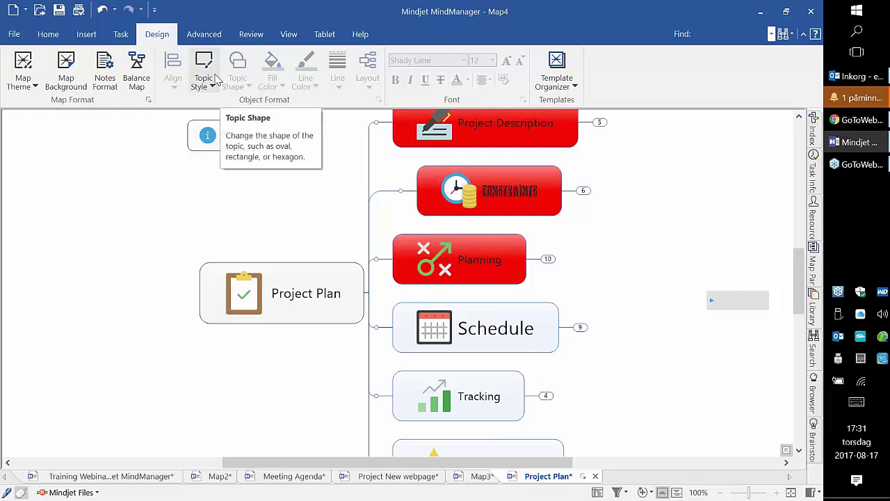
left_click(39, 91)
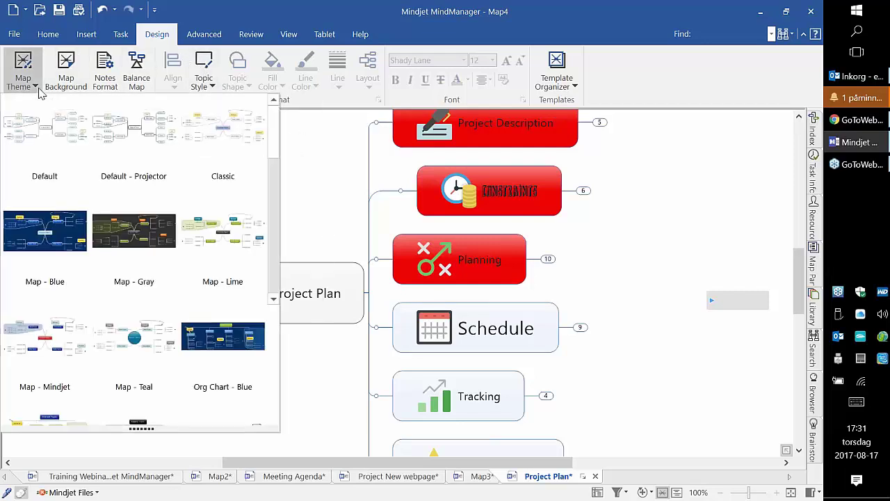
left_click(40, 137)
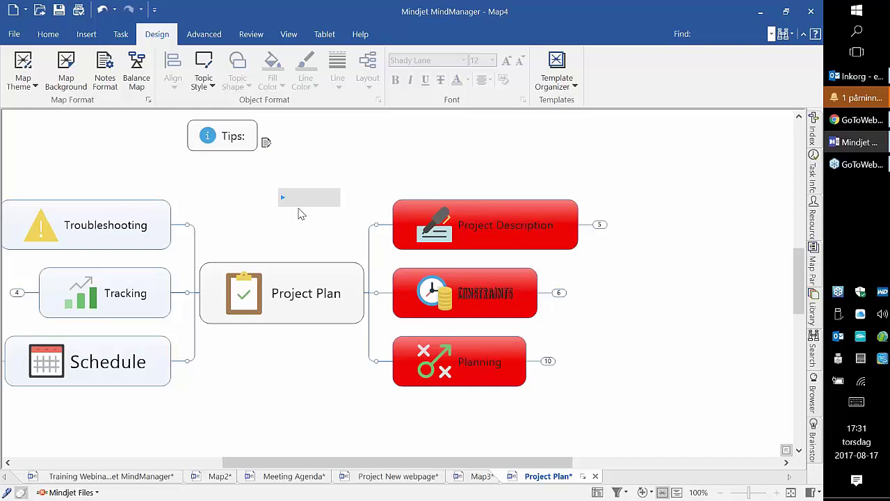
Step: Select all topics in the Project Plan map and expand them by two levels of detail
key("ctrl+a")
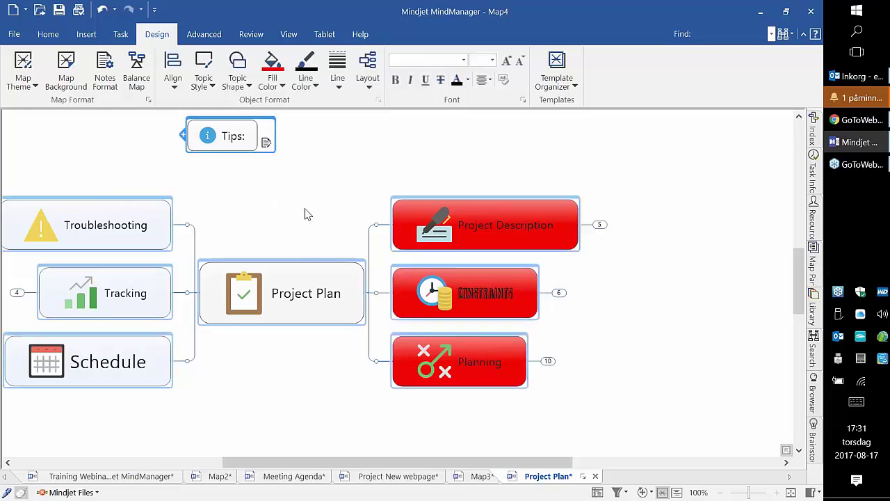
left_click_drag(363, 463, 335, 470)
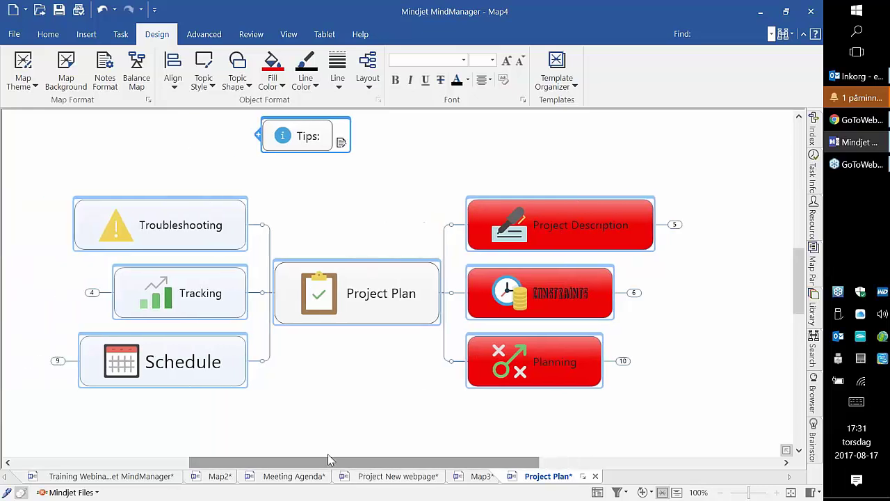
key("ctrl+d")
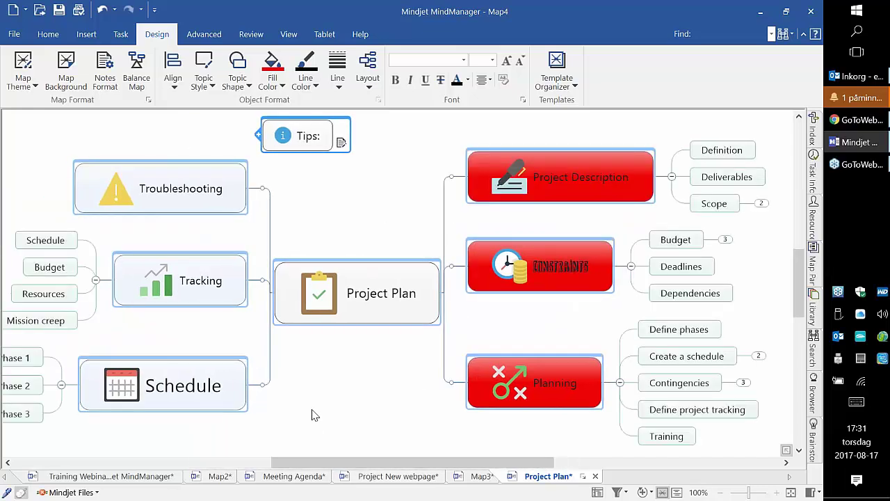
key("ctrl+d")
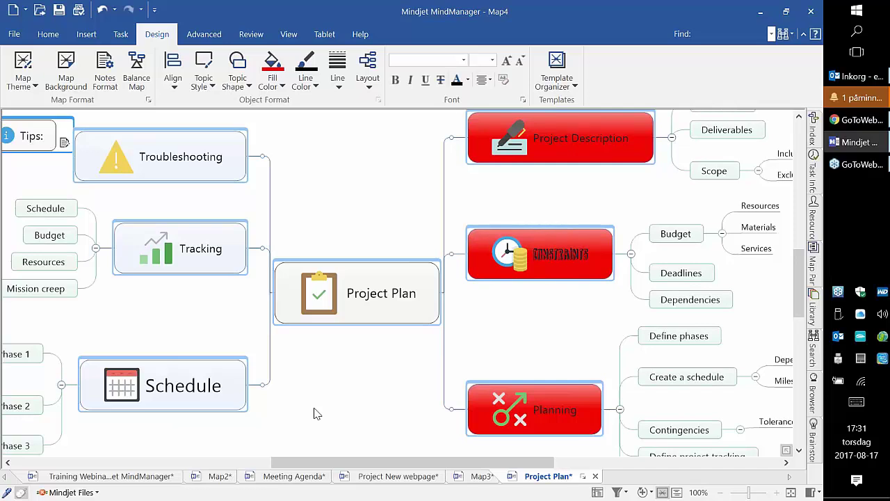
Step: Select every topic including the expanded subtopics and clear their custom formatting back to the theme defaults
key("alt+shift+1")
key("ctrl+d")
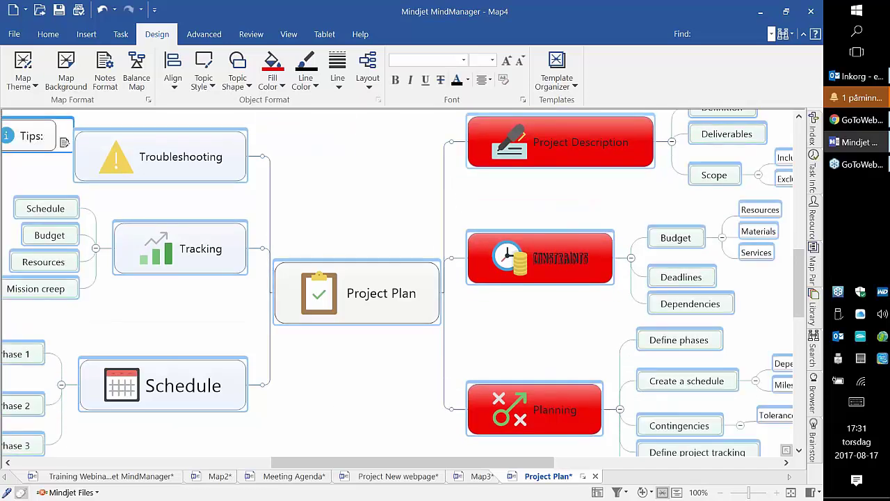
left_click(501, 82)
left_click(504, 82)
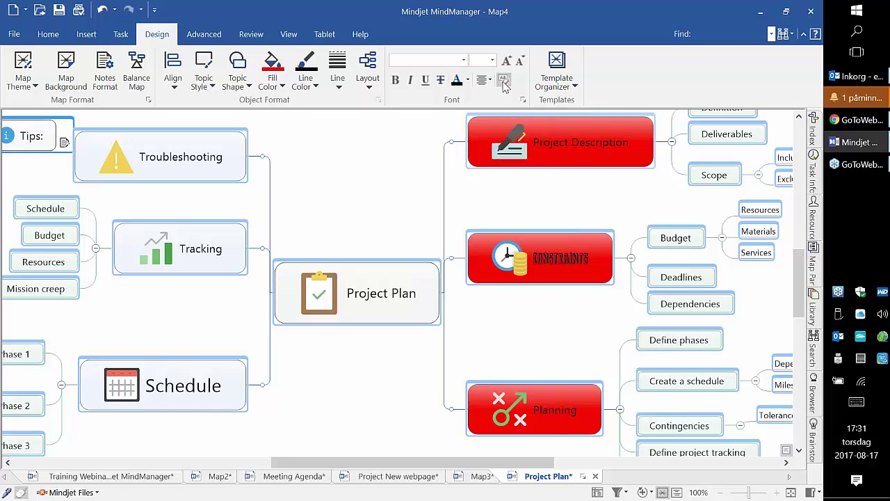
left_click(504, 81)
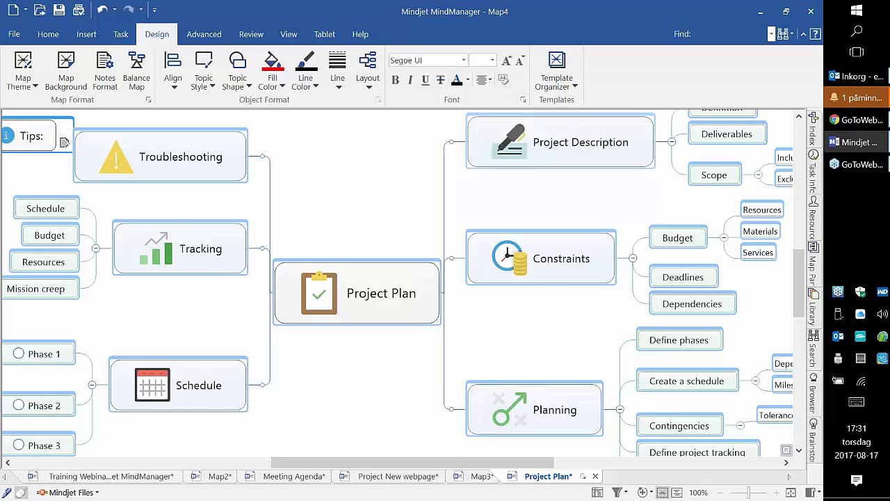
left_click(394, 179)
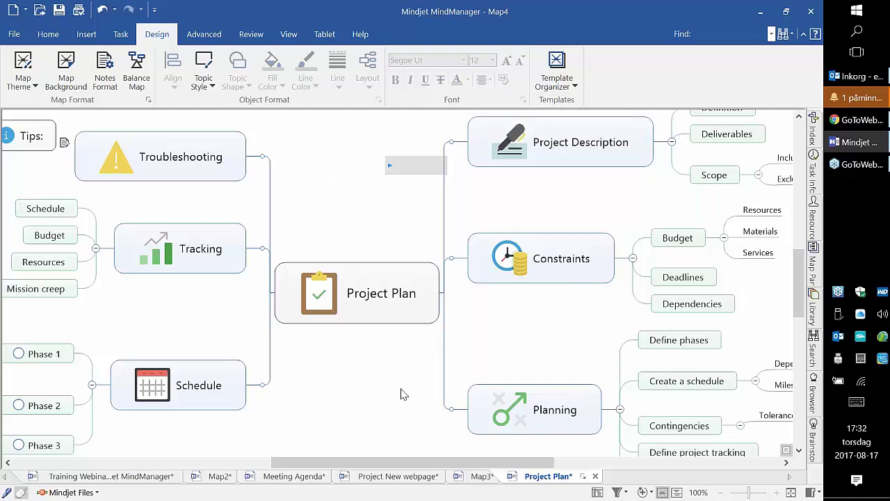
Step: Close the Project Plan map without saving and return to the Training Webinar map
left_click(596, 476)
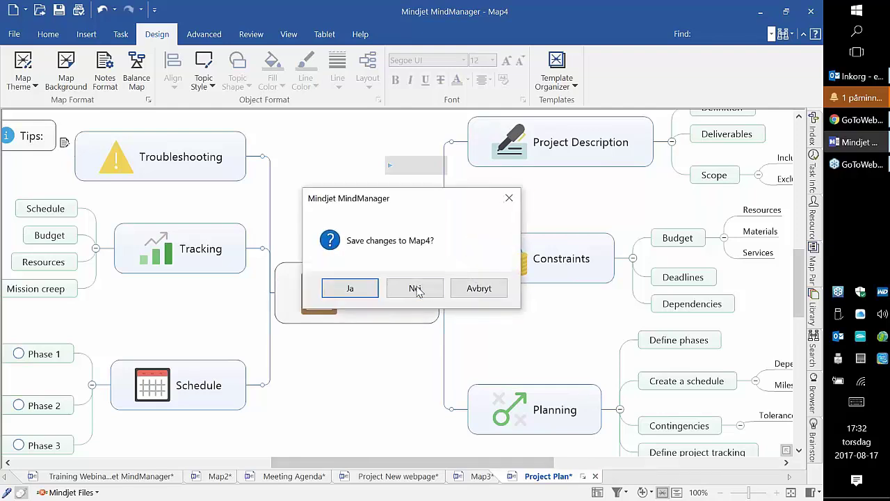
left_click(414, 288)
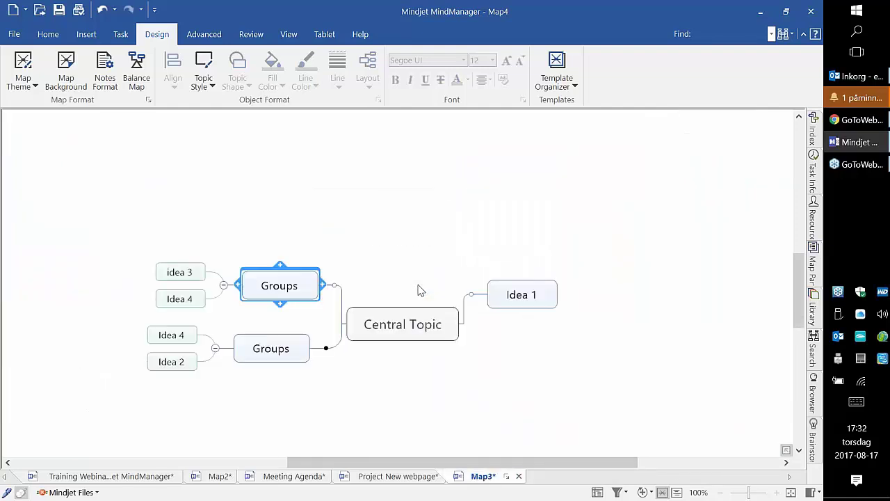
left_click(398, 477)
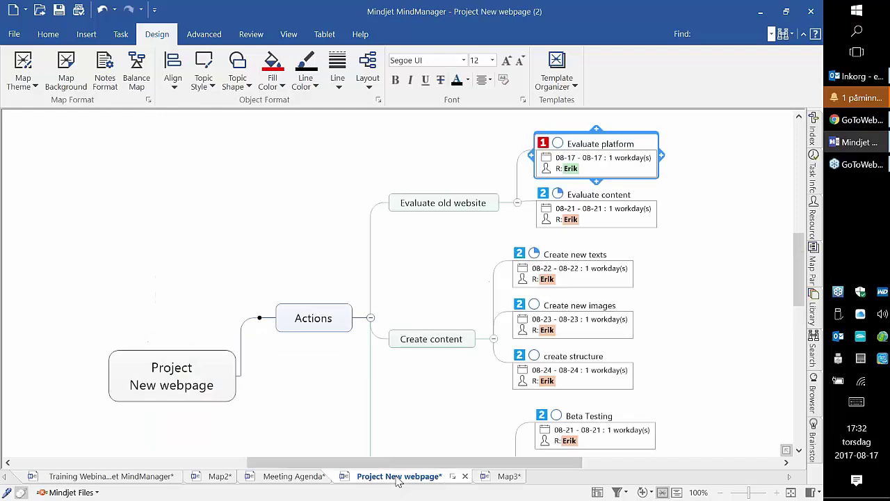
left_click(146, 476)
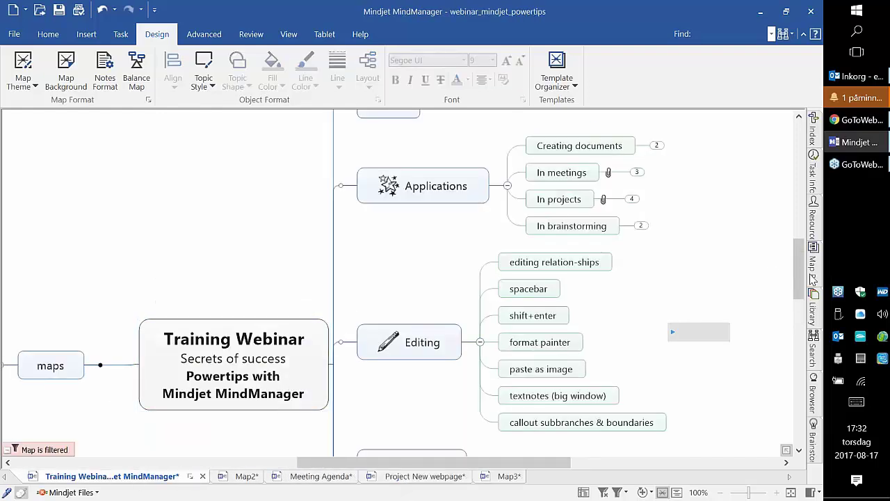
Step: Select the format painter topic in the Editing branch and examine the Format Painter command's description
left_click_drag(801, 275, 765, 283)
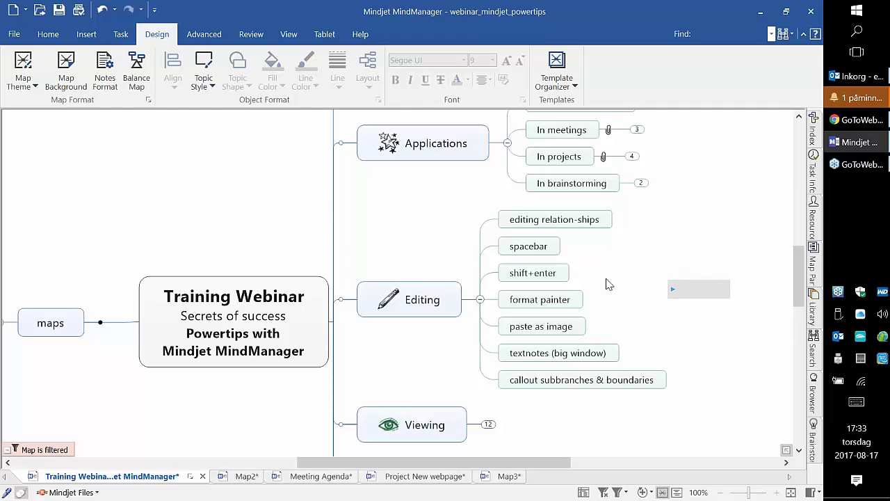
left_click(541, 306)
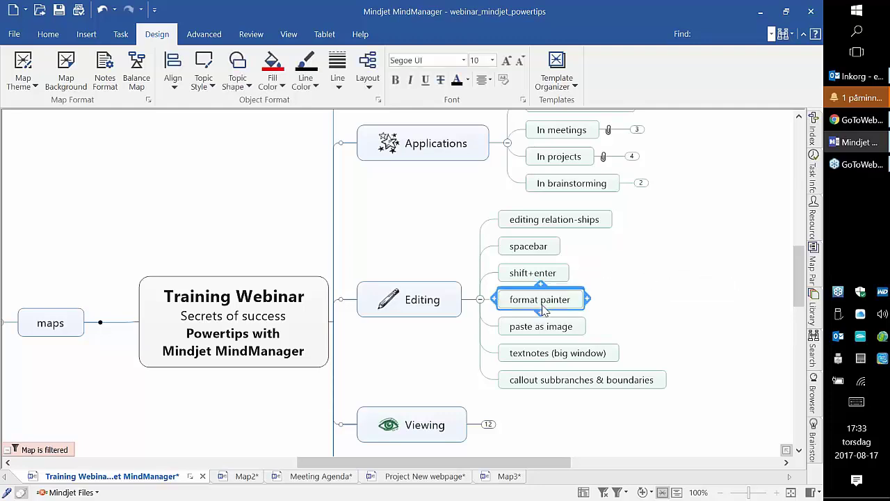
left_click(58, 39)
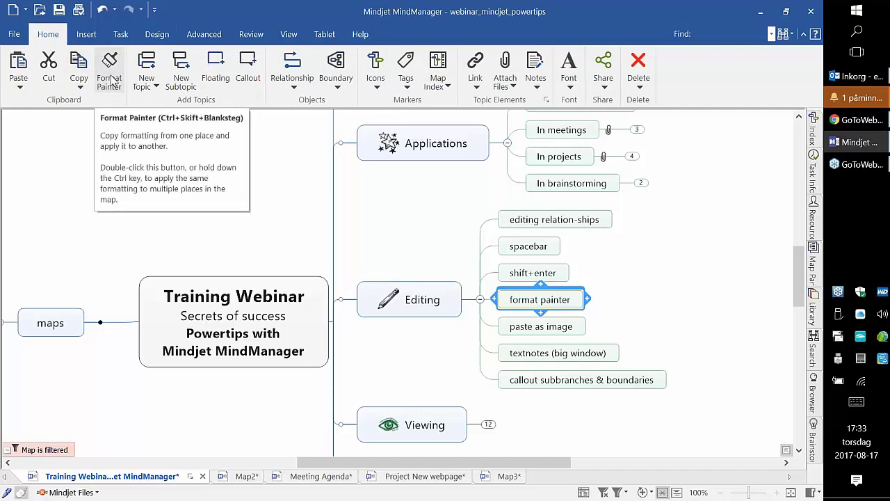
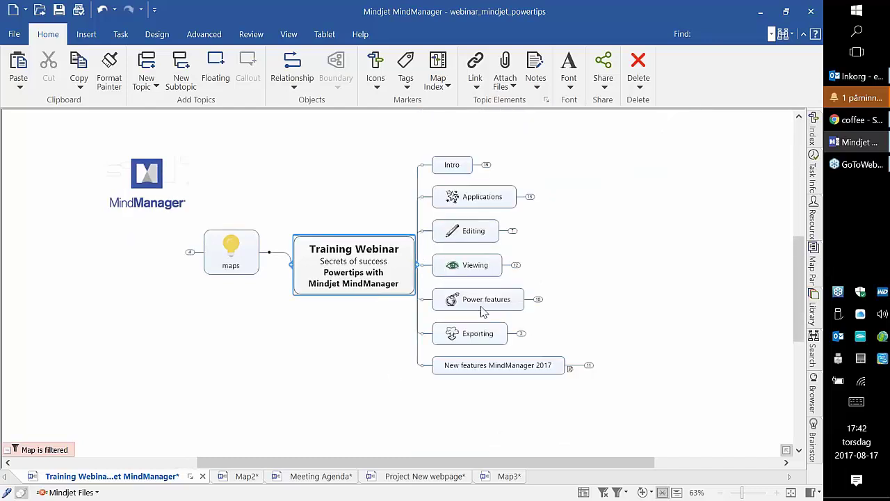
Step: Expand and collapse the Viewing branch by levels, leaving its subtopics and those under Detail expanded
left_click(486, 265)
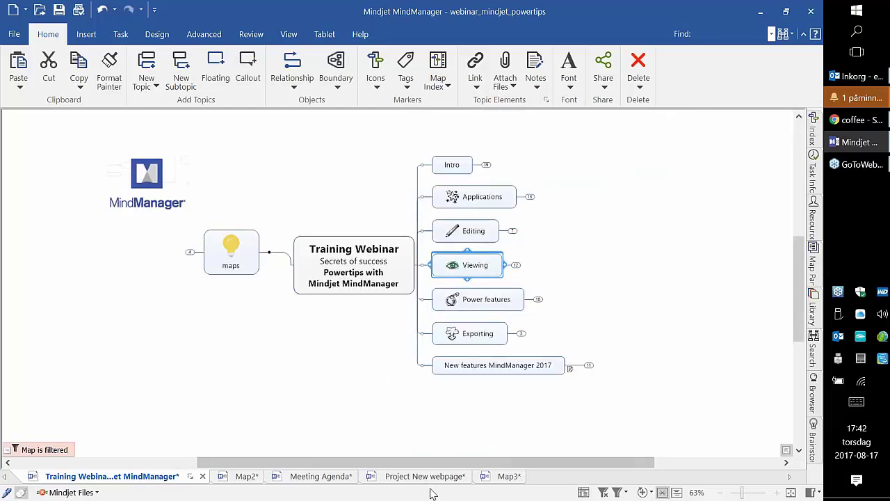
key("KP_Add")
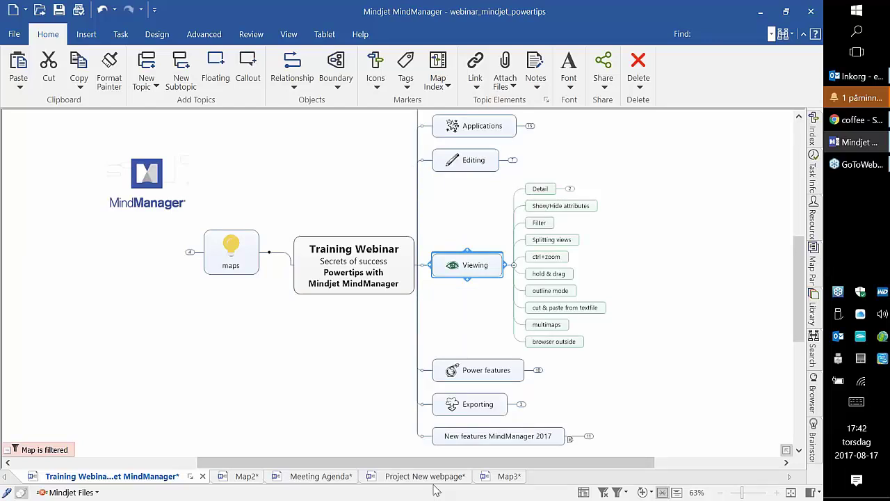
key("KP_Add")
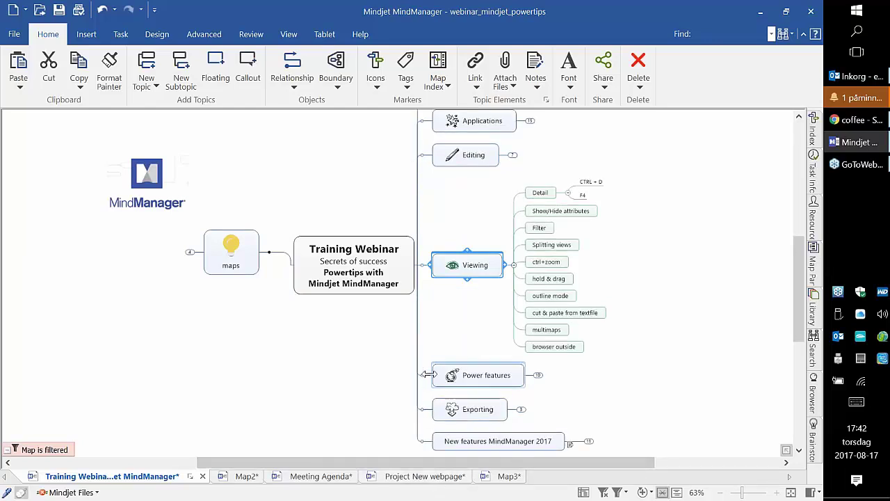
key("KP_Subtract")
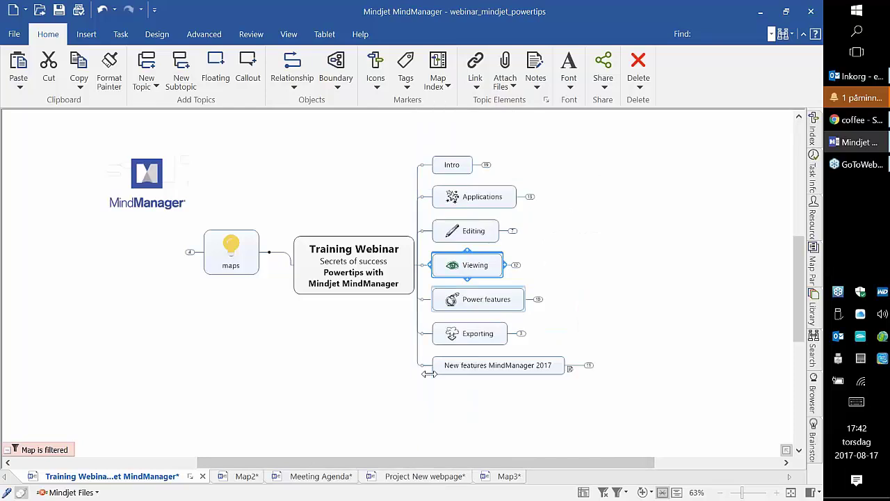
key("KP_Add")
key("KP_Subtract")
key("KP_Add")
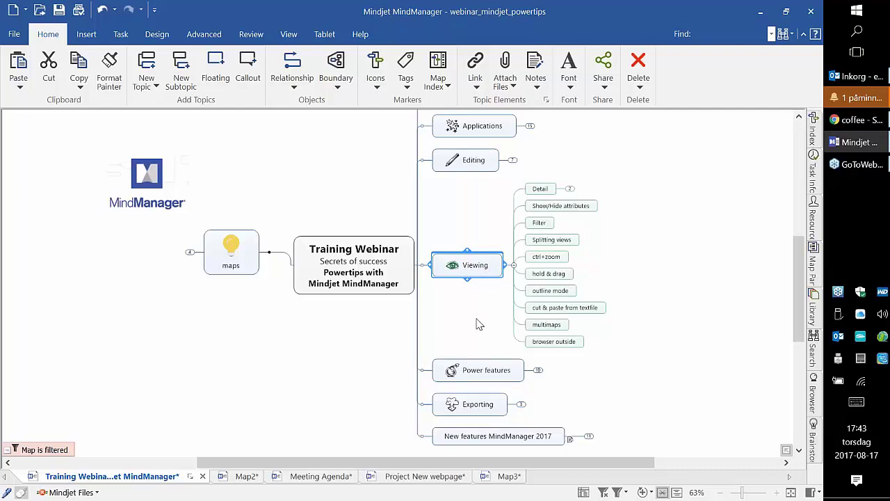
left_click(570, 189)
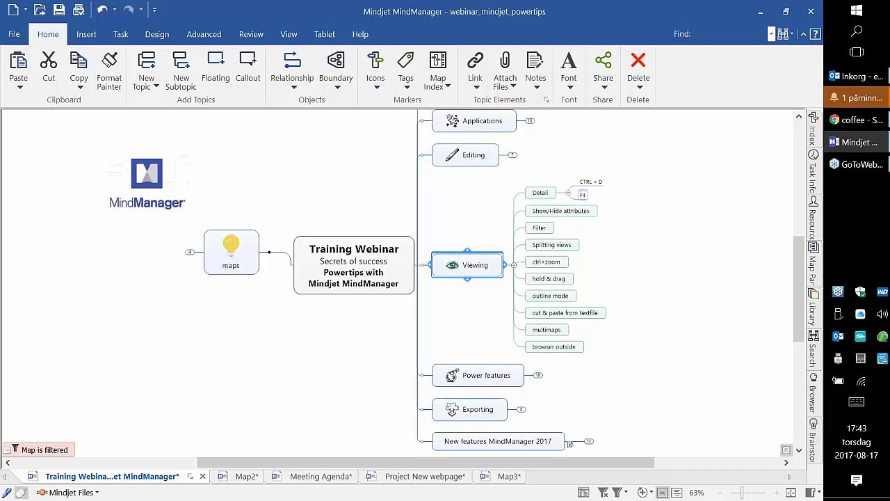
Step: Show the Viewing branch alone and bring back the other branches, twice in a row
key("F4")
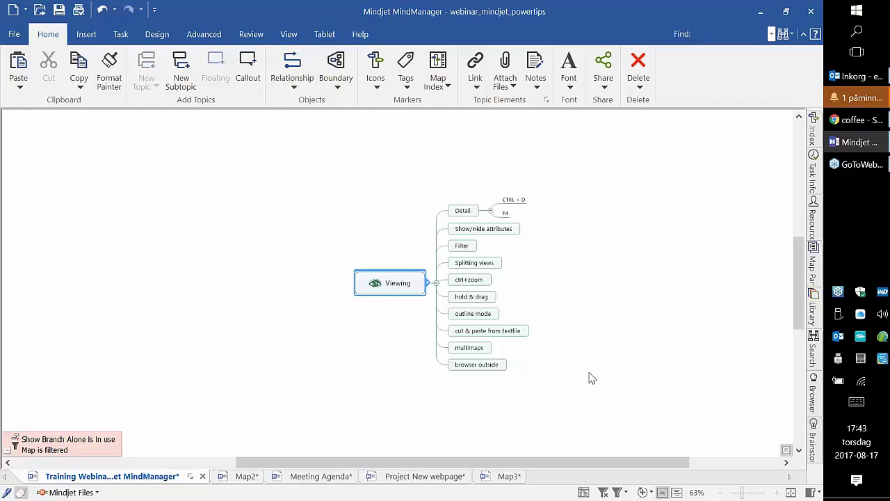
key("F4")
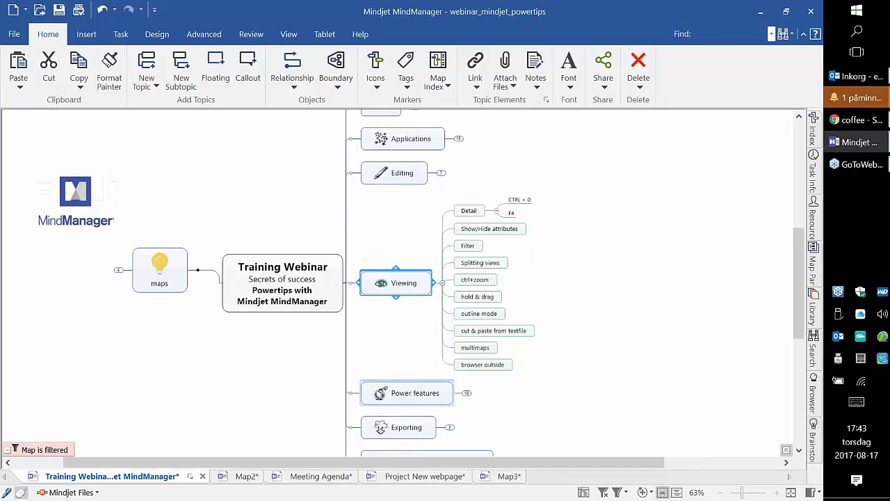
key("F4")
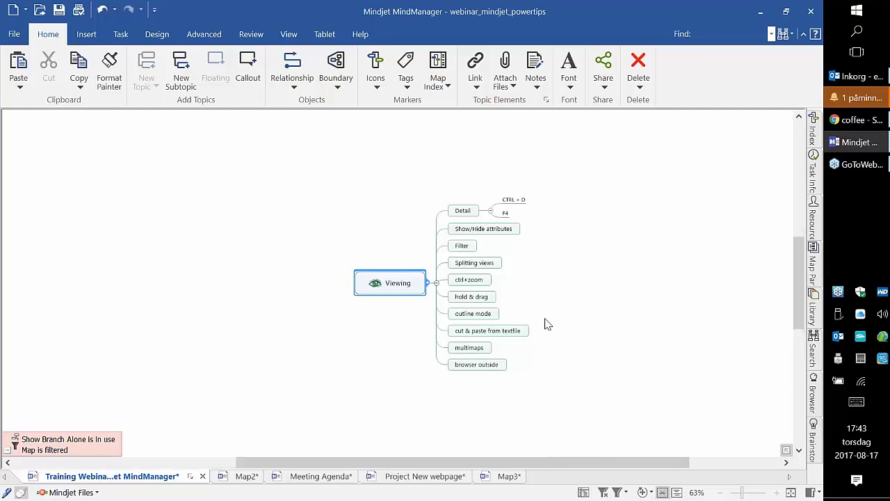
key("F4")
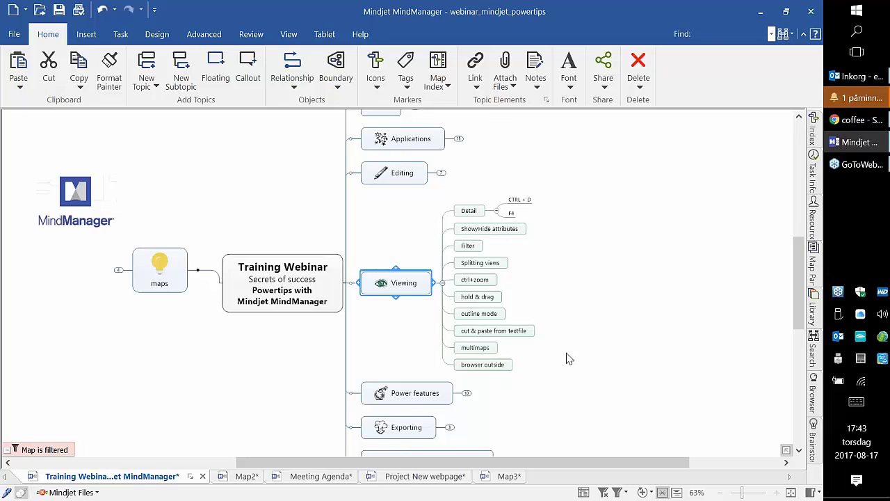
Step: Detach the Training Webinar map into its own window and reattach it as the first map tab
left_click(191, 477)
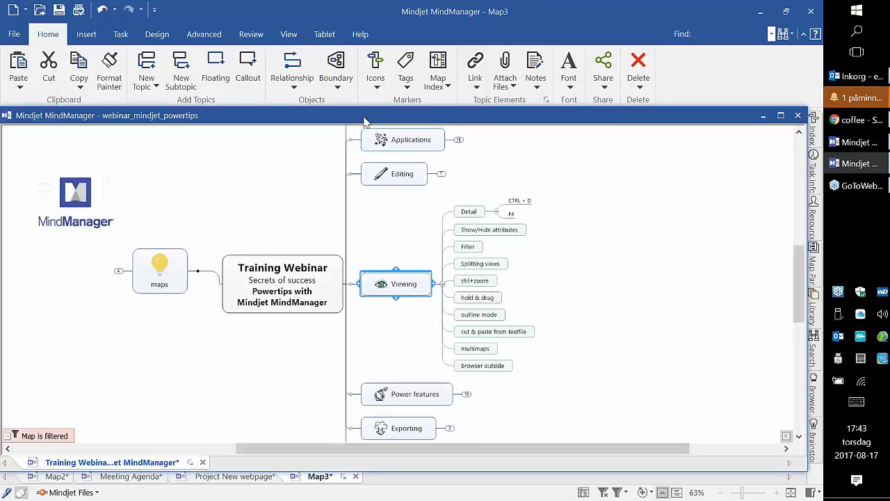
left_click_drag(365, 116, 370, 28)
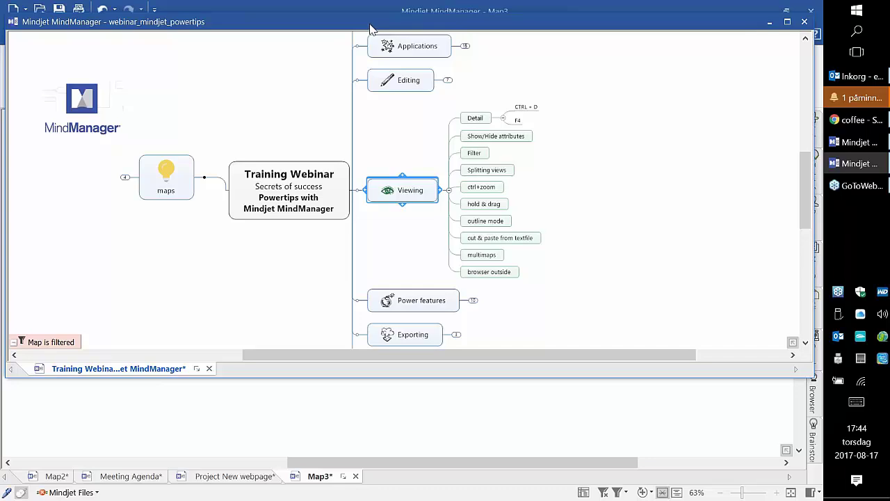
left_click(197, 369)
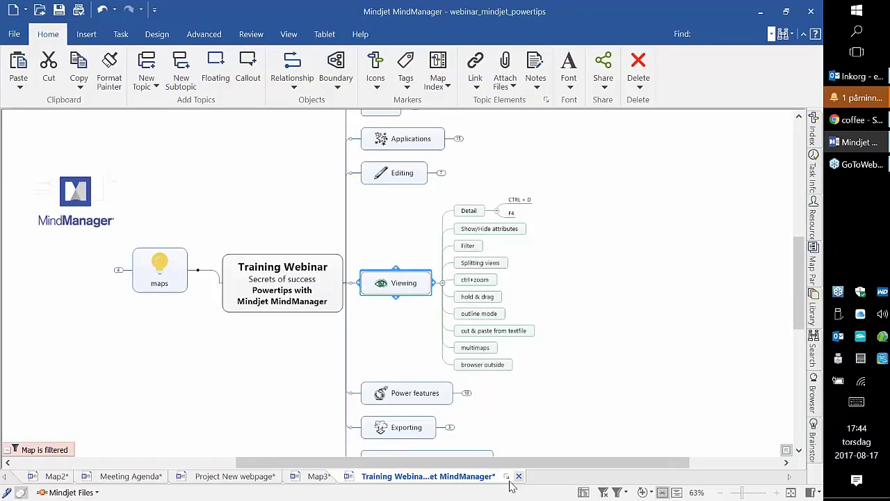
left_click_drag(416, 478, 191, 480)
Step: Split the Training Webinar map vertically into two views
right_click(191, 480)
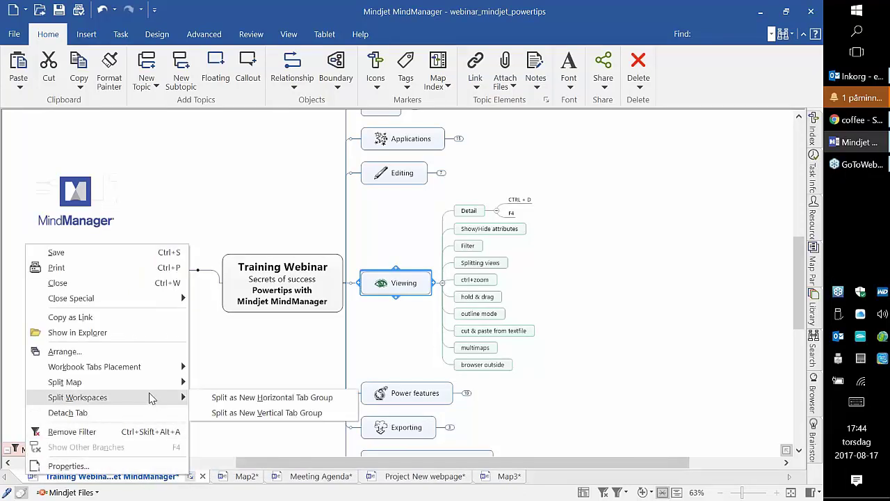
mouse_move(154, 390)
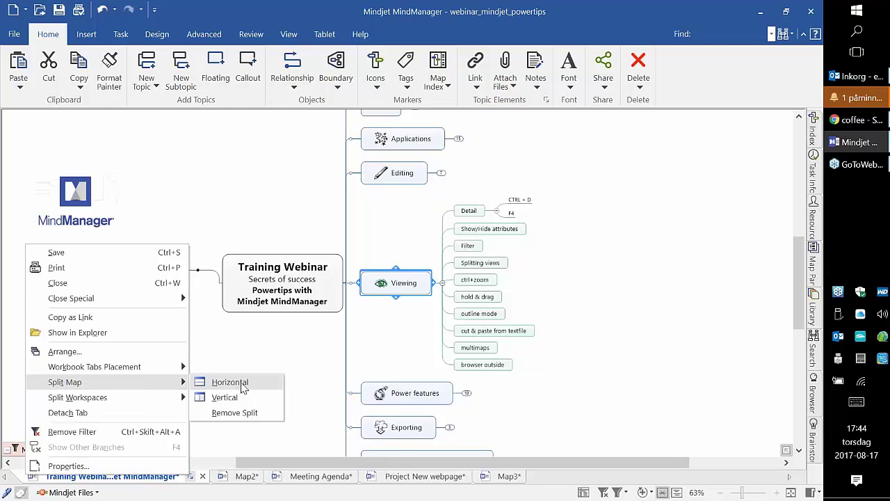
left_click(232, 402)
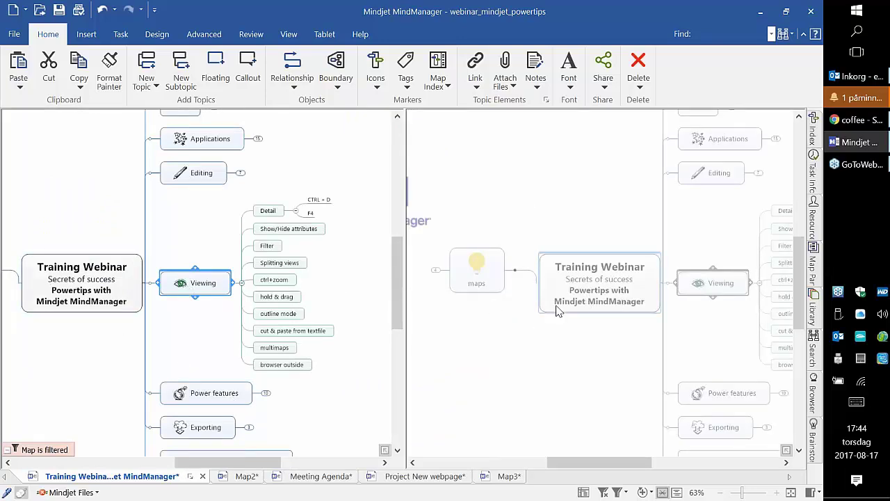
Step: Expand only the Editing branch in one split view at 71% zoom, and show the Viewing subtopics in the other at 89%
left_click(242, 283)
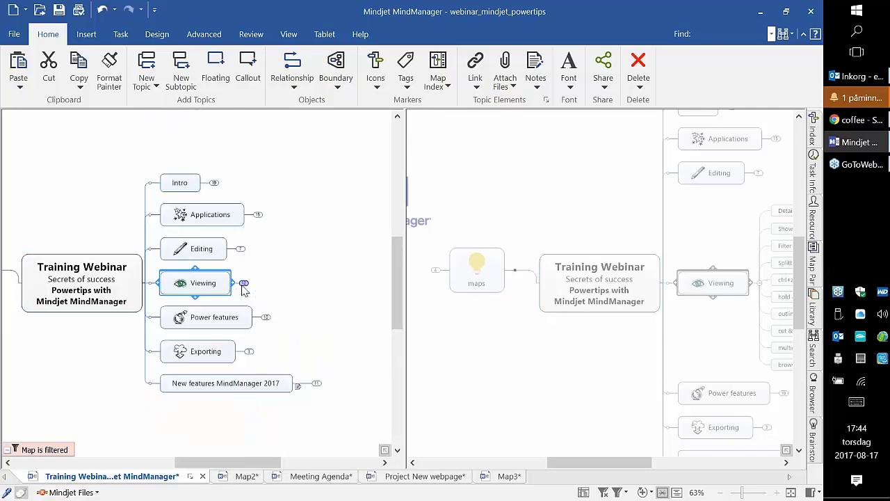
left_click(240, 249)
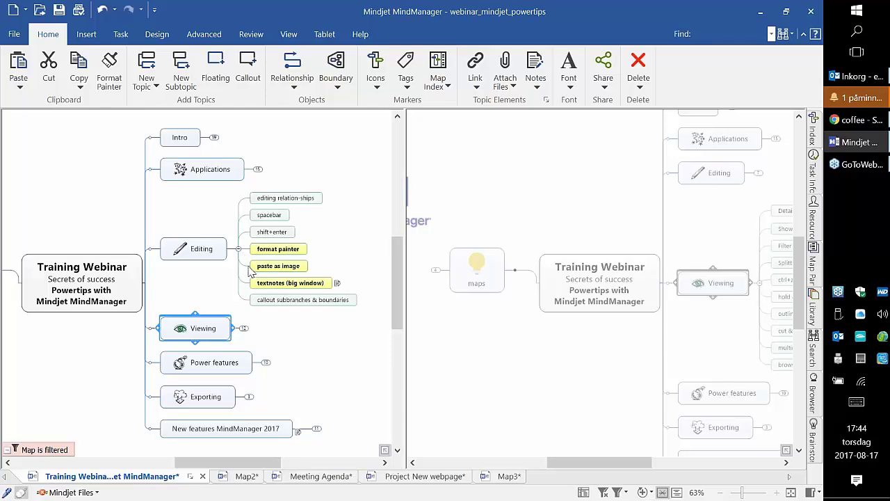
left_click(576, 418)
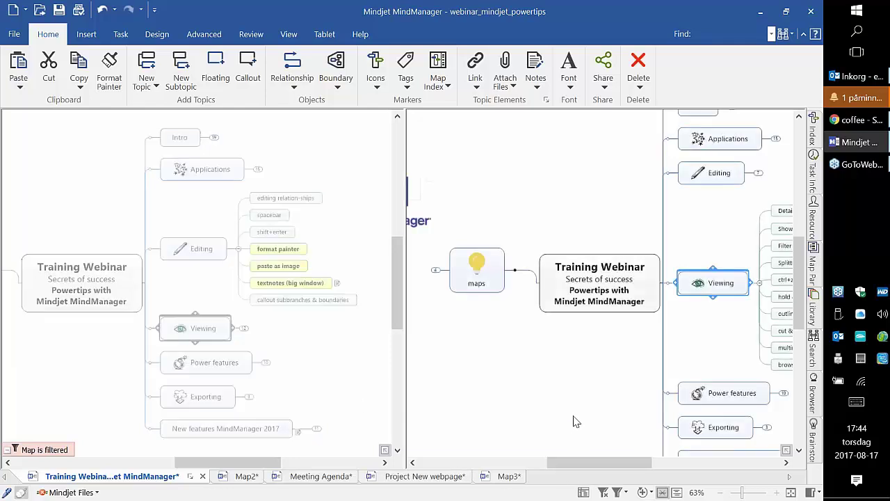
left_click_drag(596, 464, 634, 468)
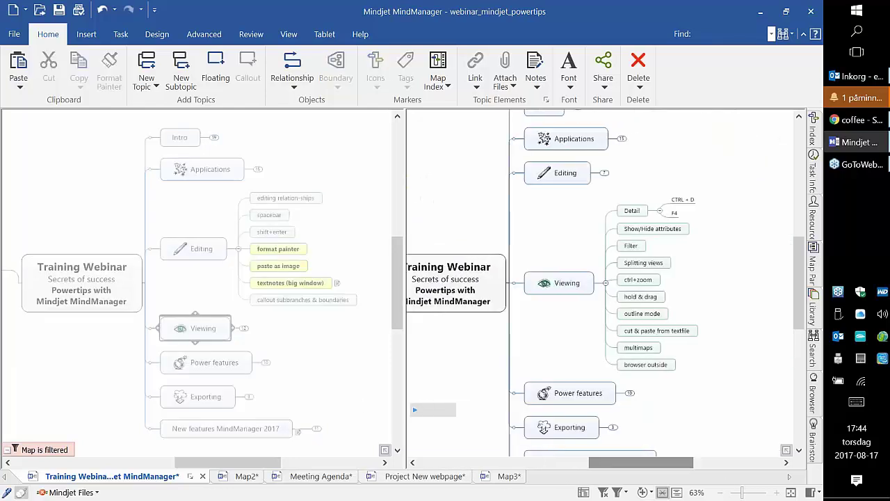
left_click(776, 491)
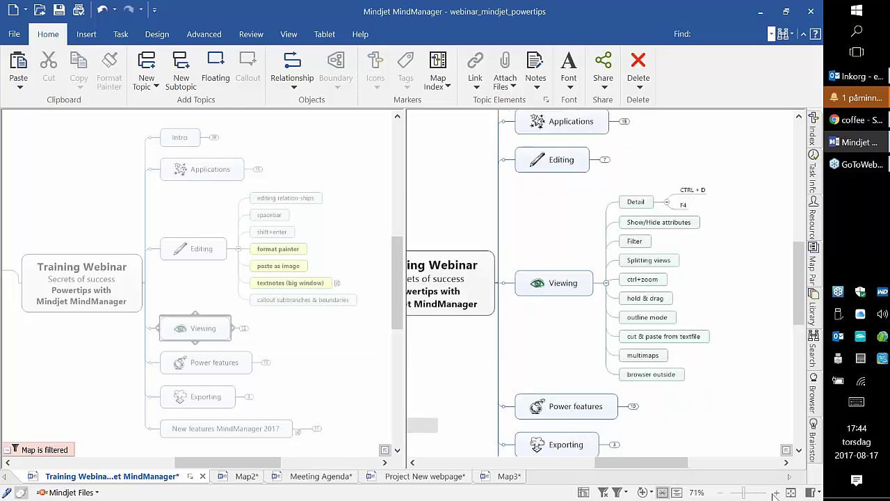
left_click(776, 491)
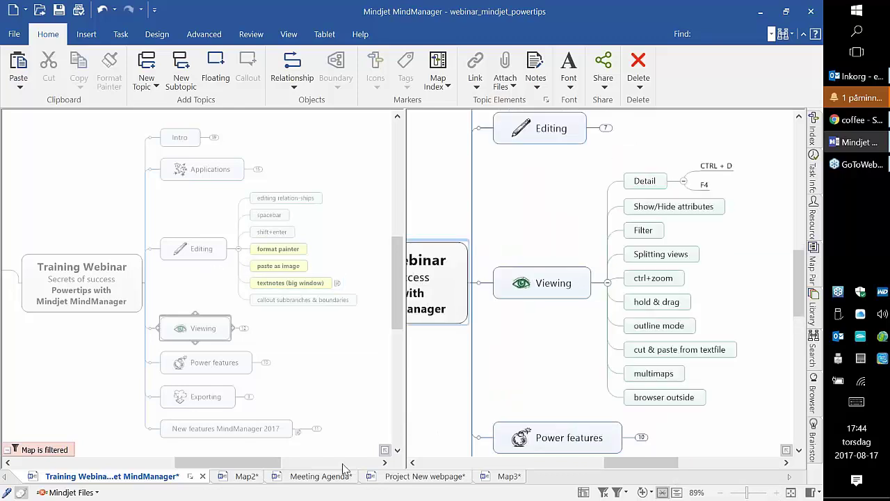
left_click(353, 440)
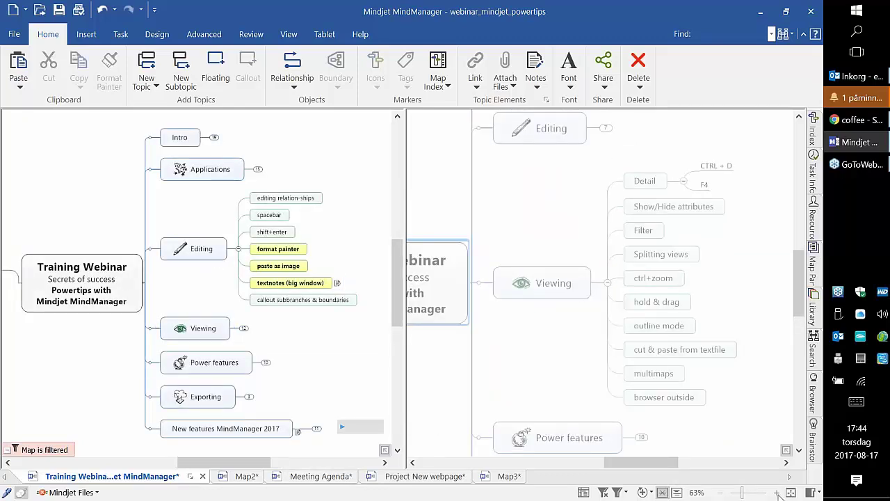
scroll(375, 455, "up", 1)
left_click(505, 382)
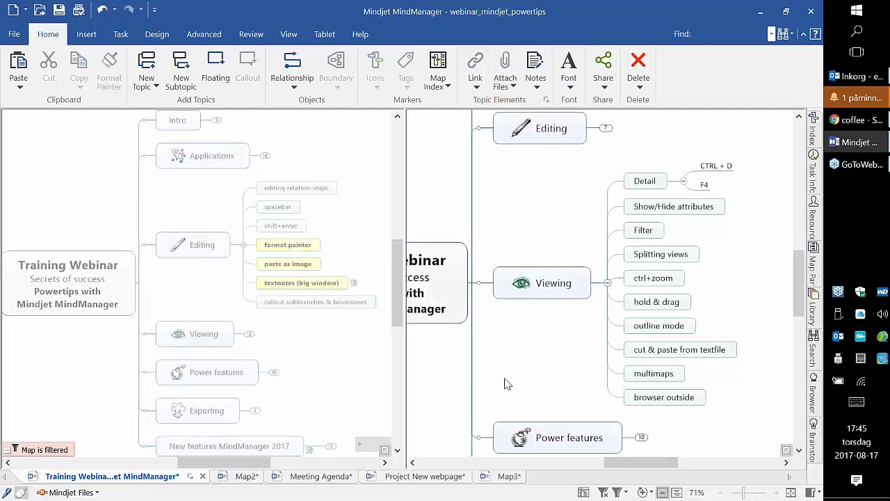
Step: Move the "hold & drag" topic from Viewing in one split view to the end of the Editing branch in the other
left_click_drag(645, 312, 295, 316)
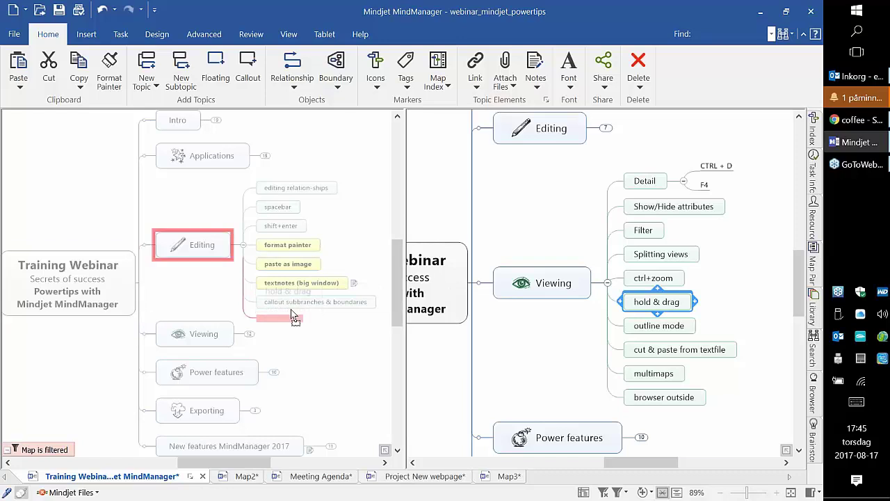
left_click_drag(294, 316, 291, 310)
left_click_drag(291, 312, 287, 333)
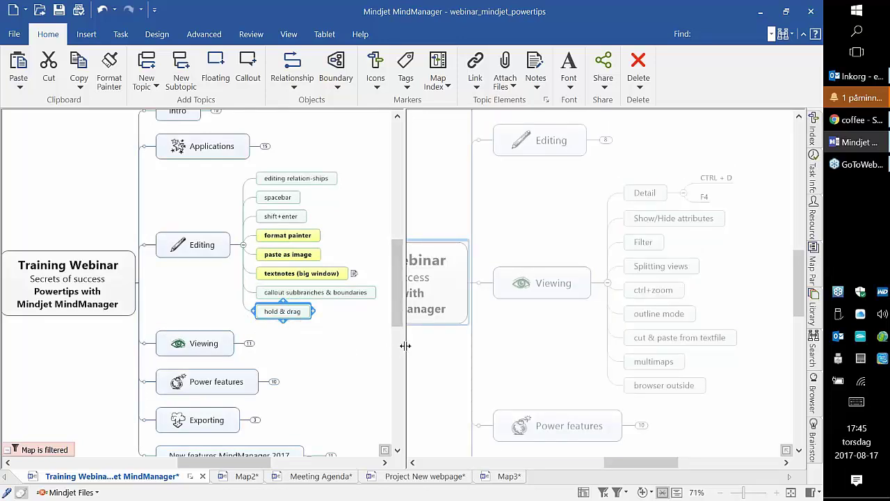
Step: Widen the split view that shows the Editing subtopics, and remove the split from the Training Webinar map
left_click_drag(404, 346, 524, 352)
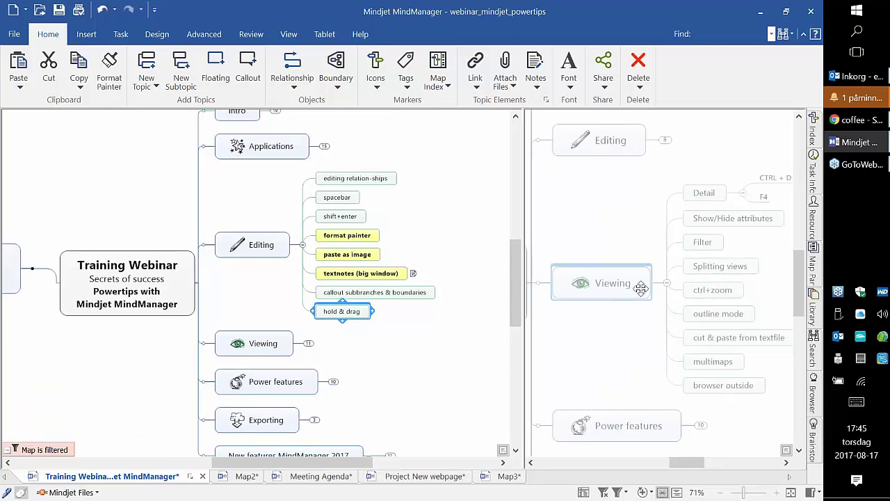
right_click(184, 475)
mouse_move(174, 387)
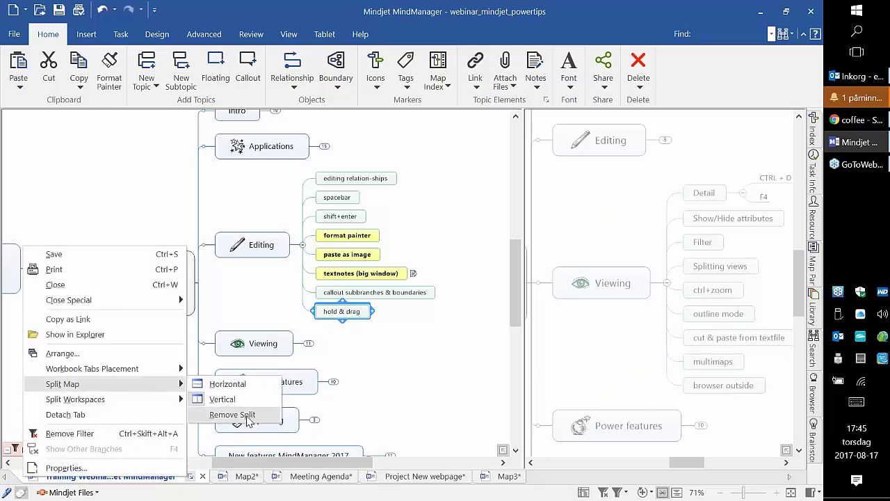
left_click(248, 414)
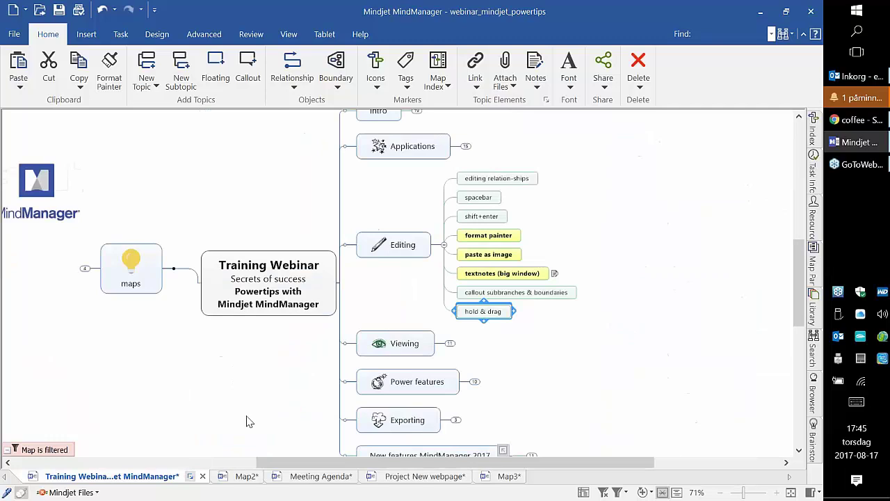
Step: Collapse the Editing branch and select "cut & paste from textfile" under the expanded Viewing branch
left_click(666, 401)
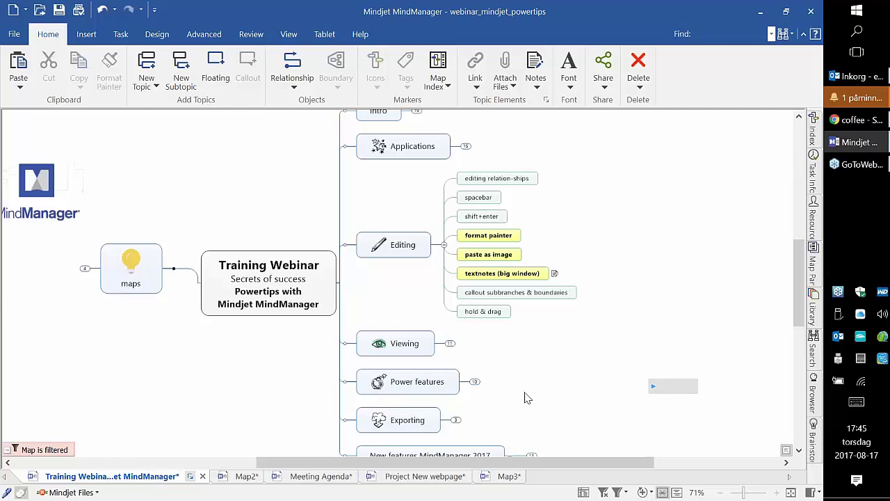
left_click(444, 246)
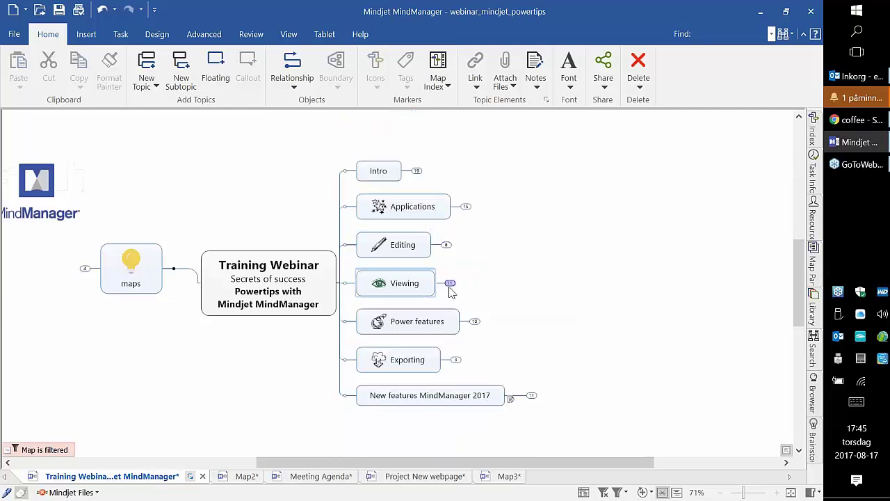
left_click(450, 284)
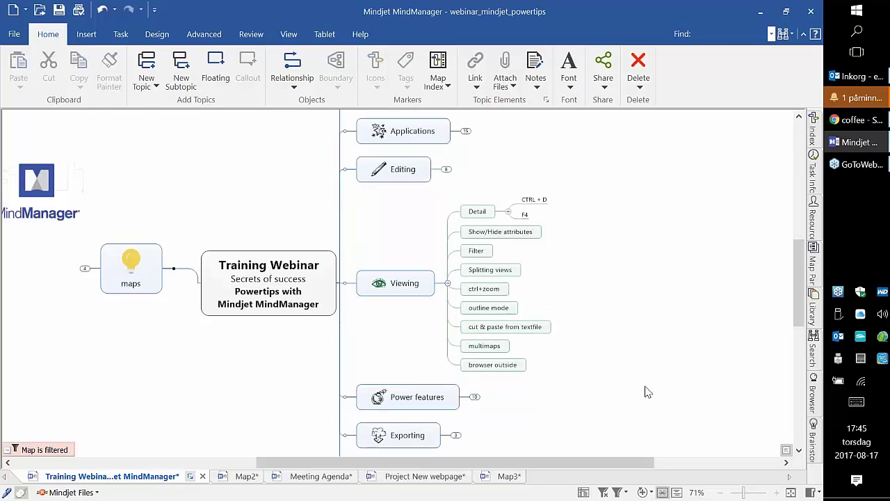
left_click(525, 328)
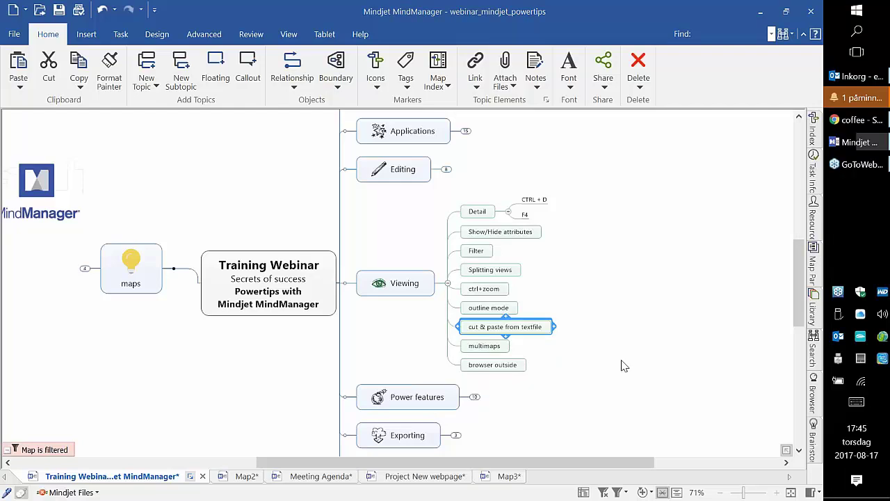
key("super")
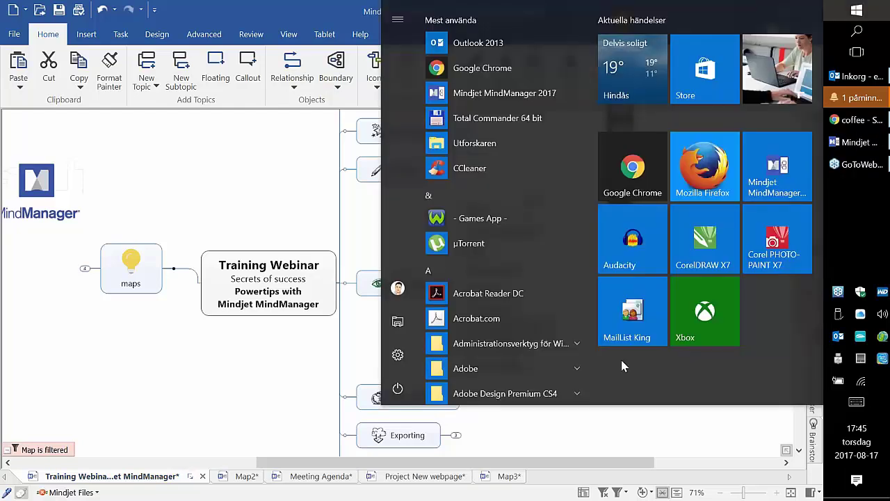
type("file")
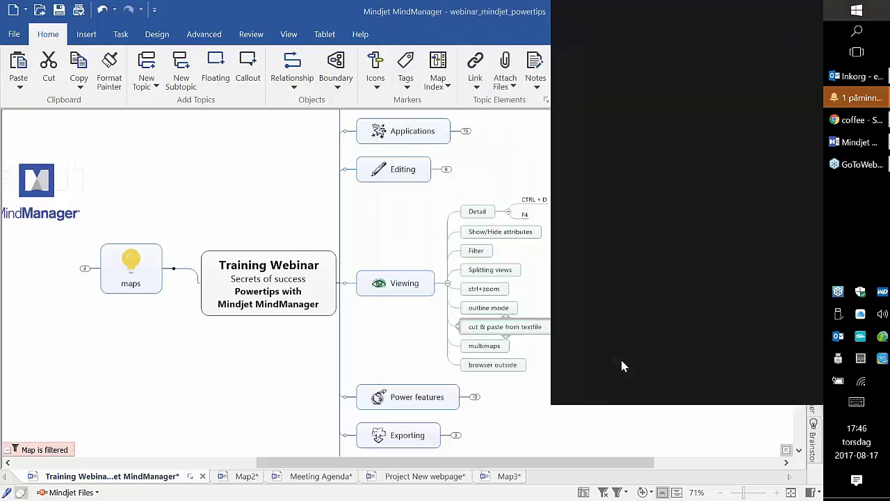
key("BackSpace")
key("BackSpace")
key("BackSpace")
key("BackSpace")
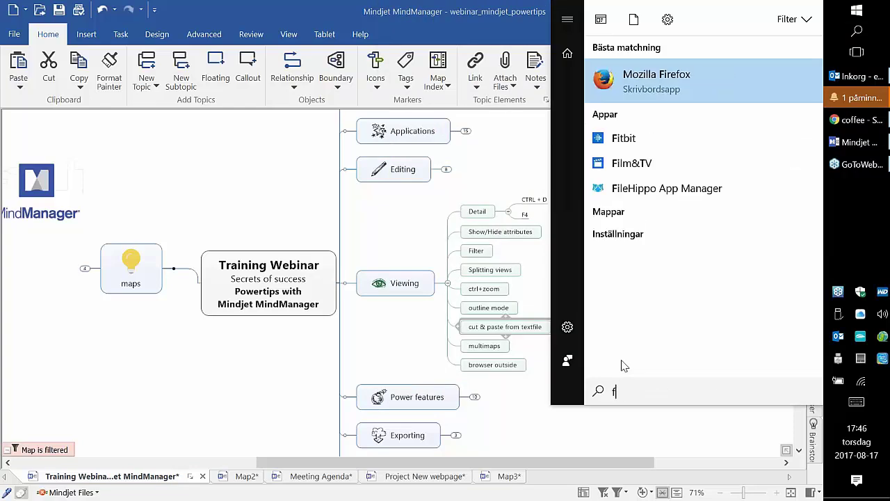
type("uto")
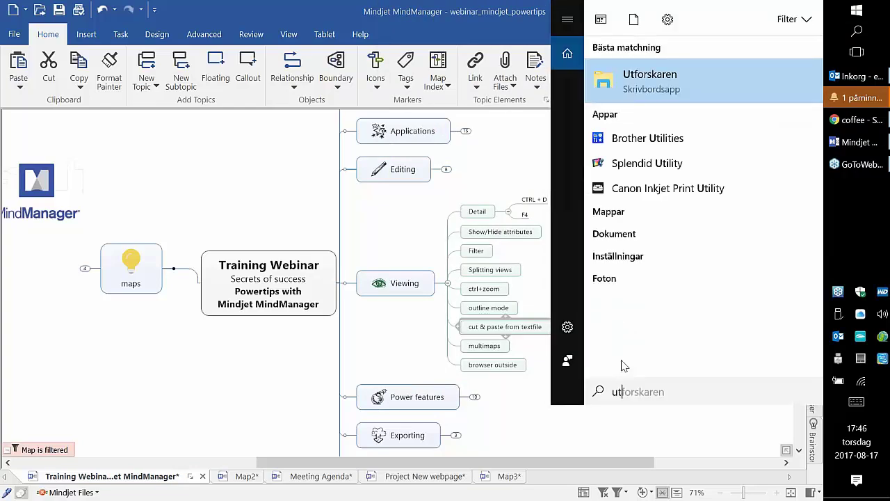
key("BackSpace")
key("BackSpace")
type("t")
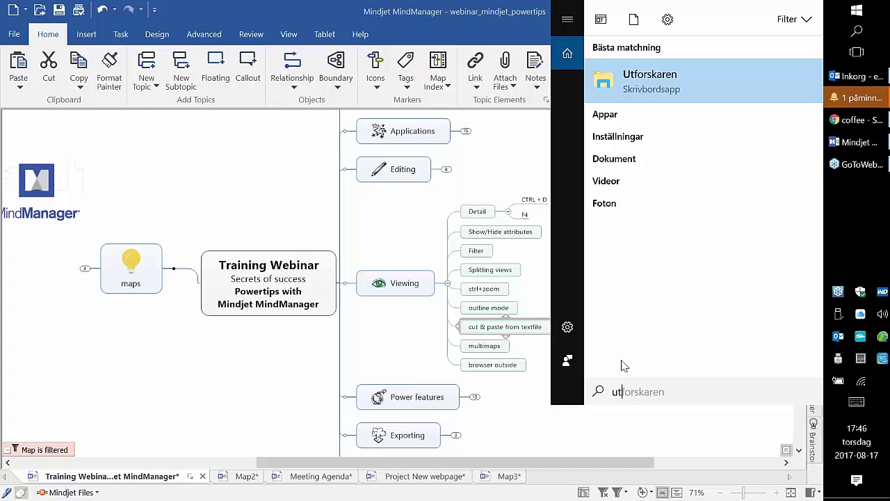
key("Escape")
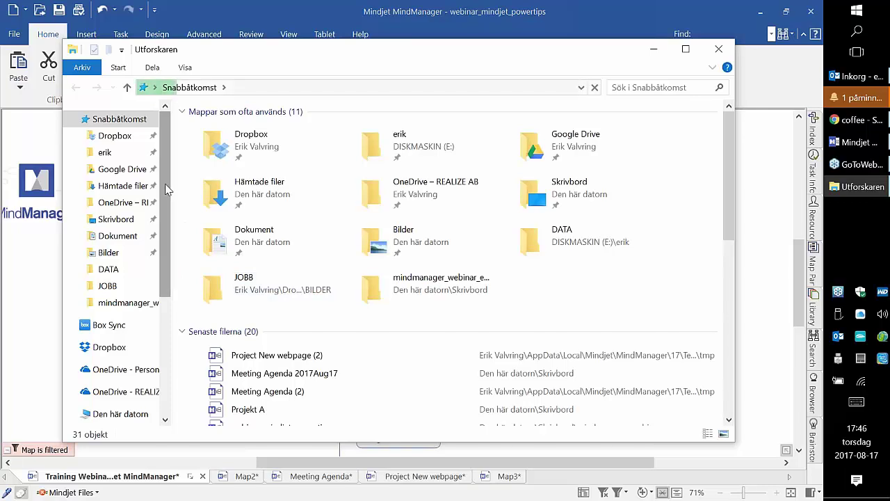
scroll(169, 193, "down", 1)
left_click(718, 49)
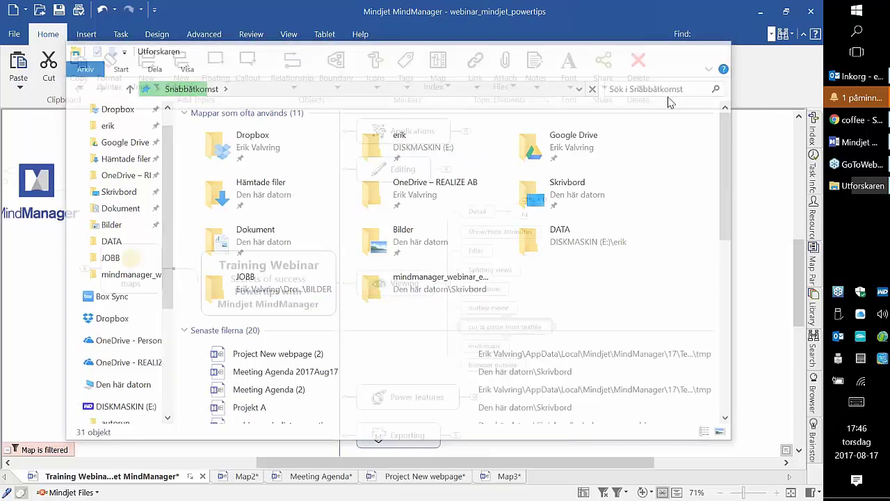
Step: Open an empty Notepad (Anteckningar) document and move its window over the central topic of the map
key("super")
type("notepad")
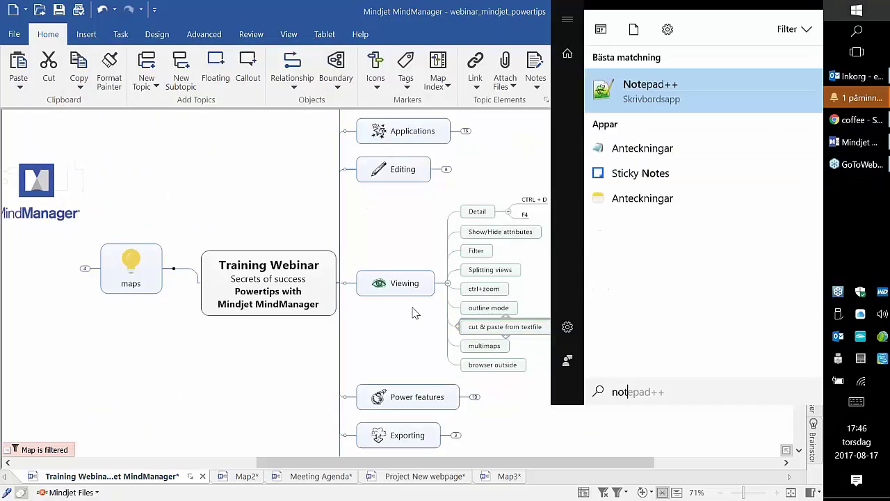
key("Return")
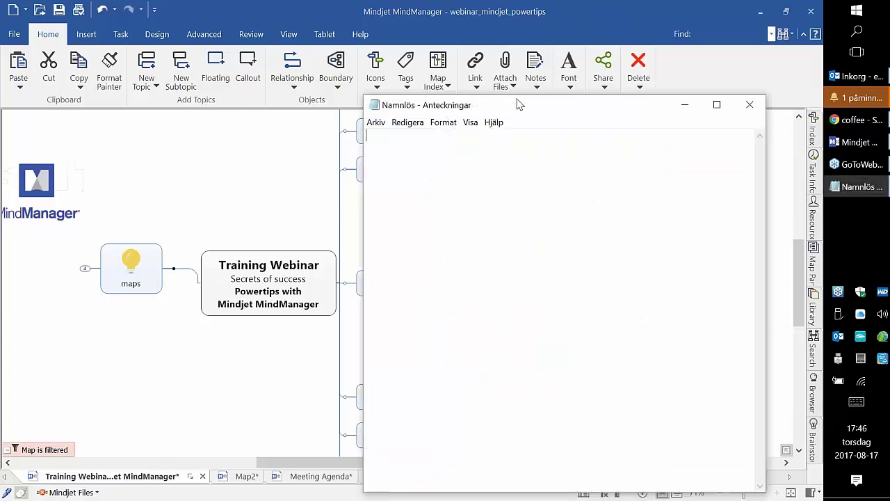
left_click_drag(518, 102, 277, 66)
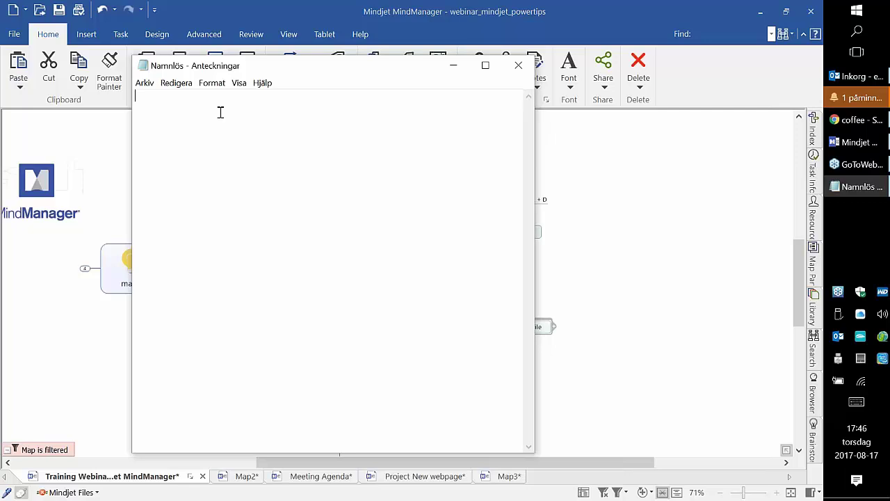
Step: Write the text line "My new map" with the indented lines "my first topic" and "sdf sdfklj sdf" below it
type("My new map")
key("Return")
type("my first t")
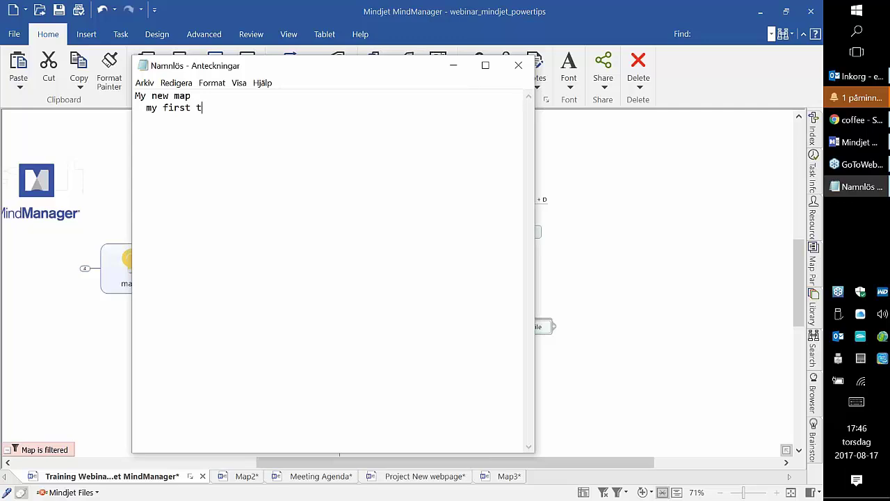
type("opic")
key("Return")
type("sdf sdfklj sdf")
key("Return")
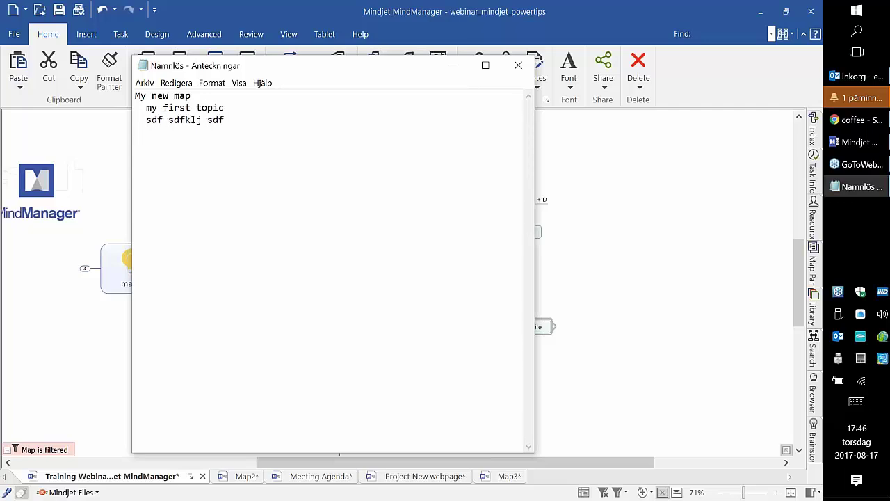
Step: Add the indented line "sdlkfj sdf" with deeper lines "dfjhsdkfjsdf" and "sdfjsdkf", followed by "sdkfjsdjfhsdf" and "ssodifj sdf" one level back
type("sdlkfj sdf")
key("Return")
type("dfjhsdkfjsdf ")
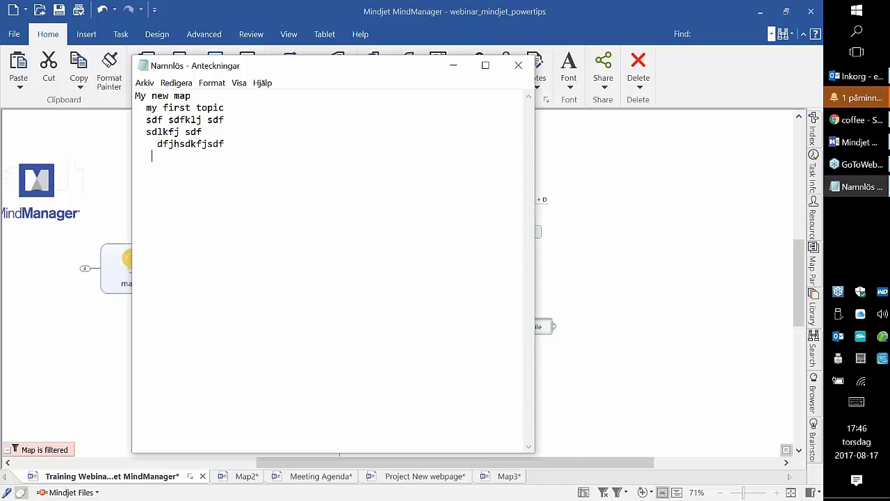
type("    sdfjsdkf")
key("Return")
type("sdkfjsdjfhsdf")
key("Return")
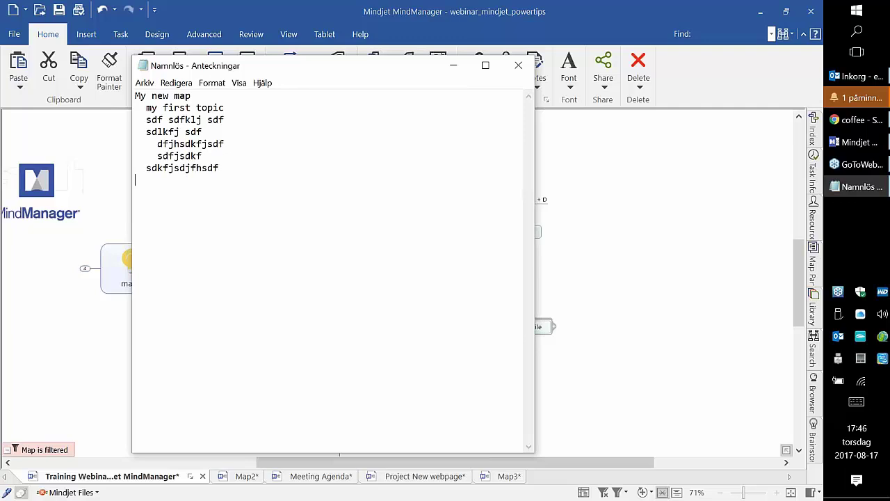
type("ssodifj sdf")
key("Return")
Step: Copy the entire indented text outline and minimize the Notepad window to return to the MindManager map
left_click_drag(136, 96, 348, 308)
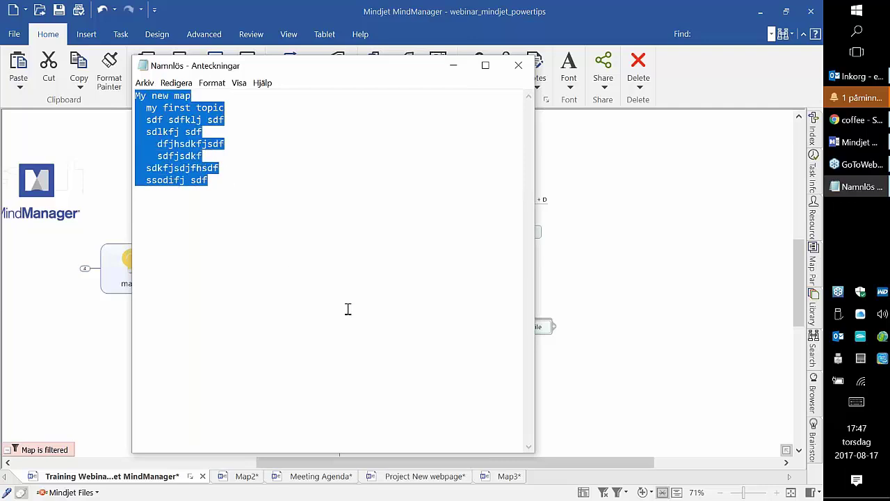
left_click(176, 83)
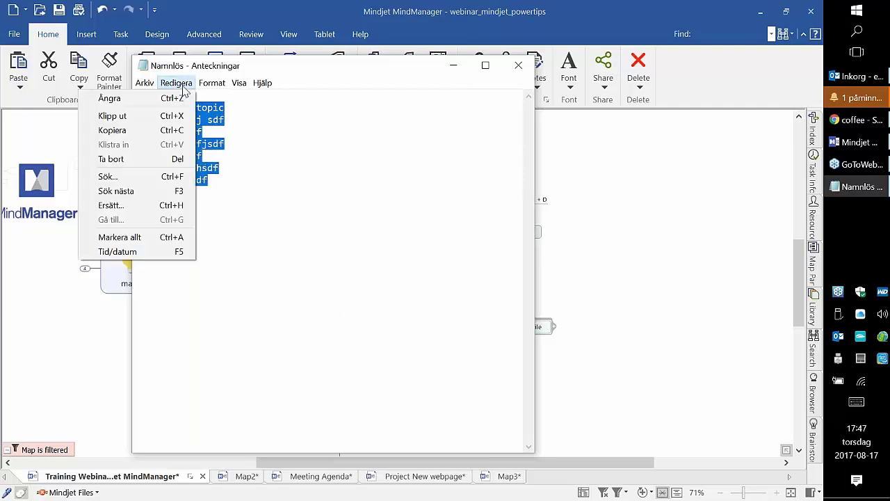
left_click(112, 130)
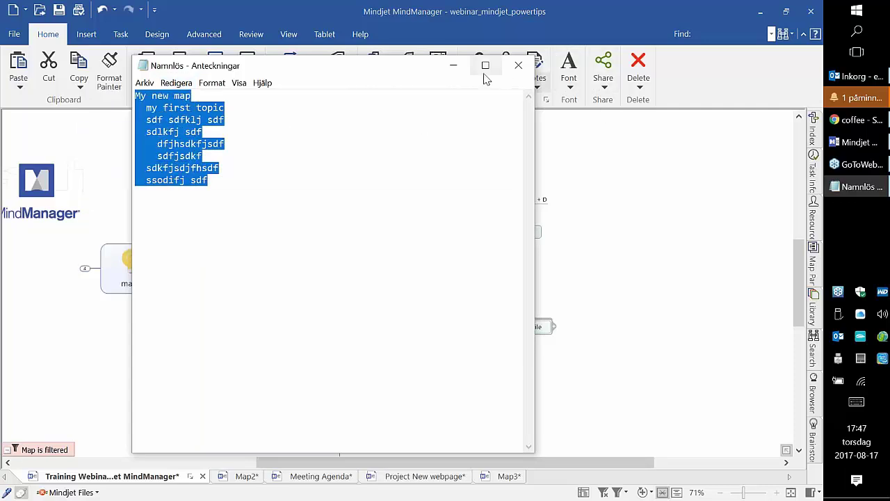
left_click(461, 70)
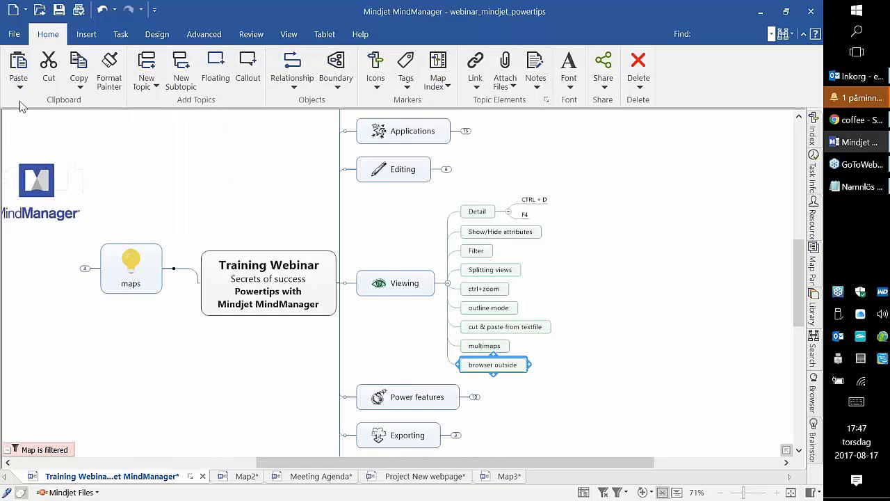
Step: Paste the copied text outline as subtopics of "browser outside" and close the Notepad (Anteckningar) document without saving it
left_click(18, 64)
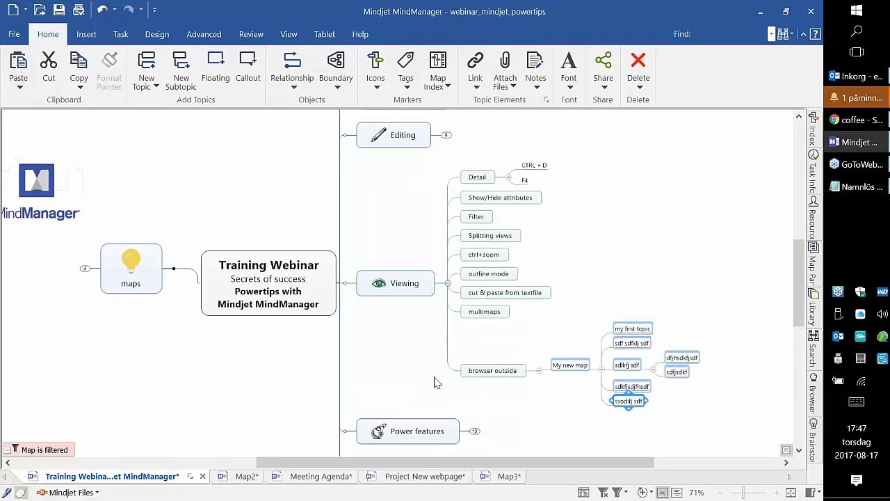
left_click(535, 404)
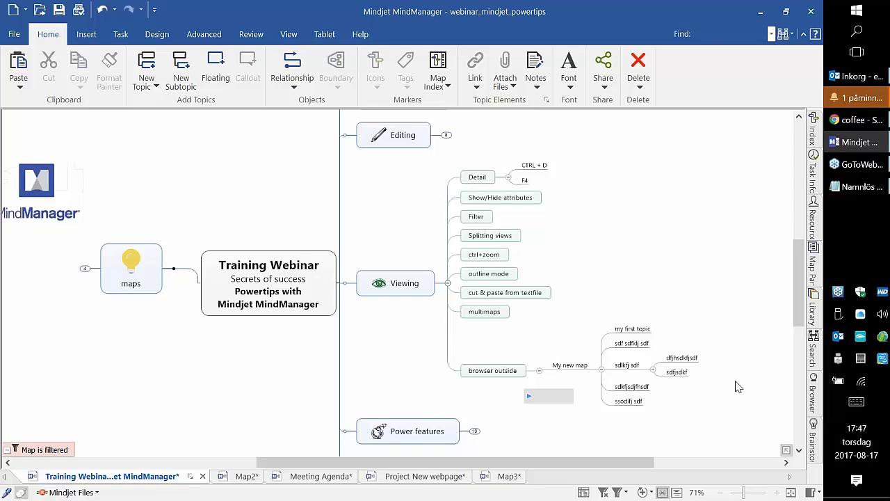
left_click(841, 196)
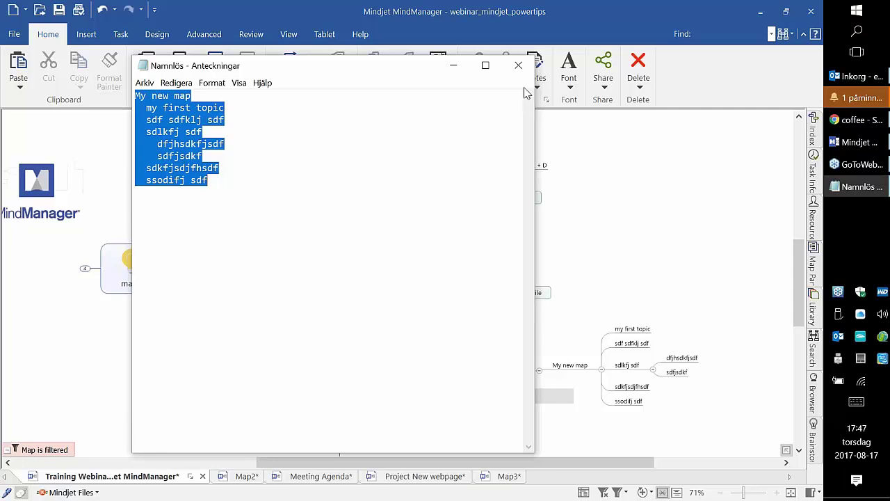
left_click(518, 64)
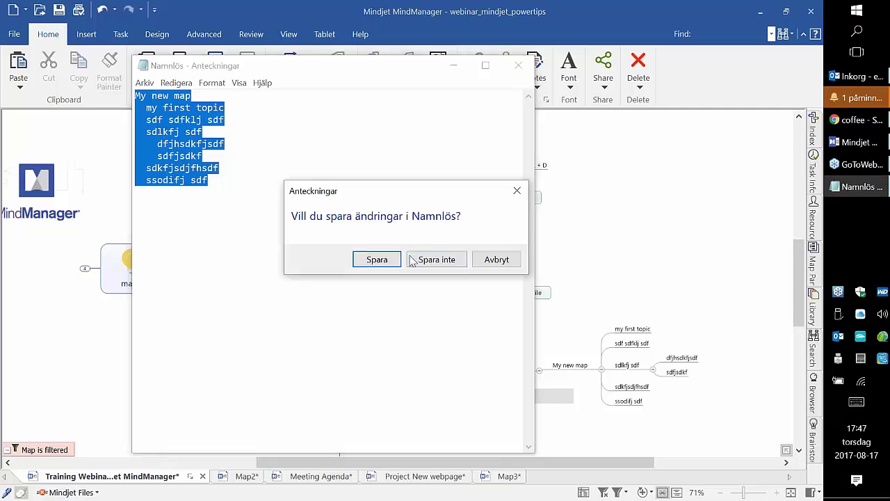
left_click(420, 260)
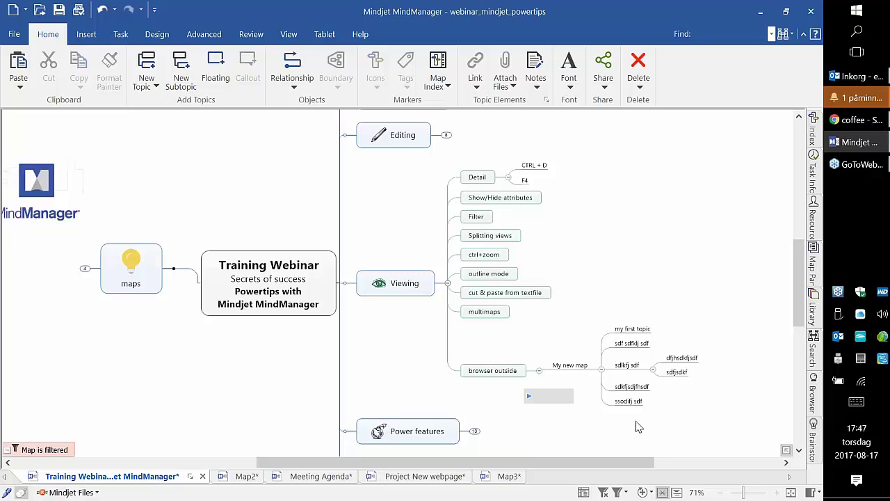
Step: Collapse the Viewing branch, then expand the Power features branch and select its Options topic
left_click(448, 284)
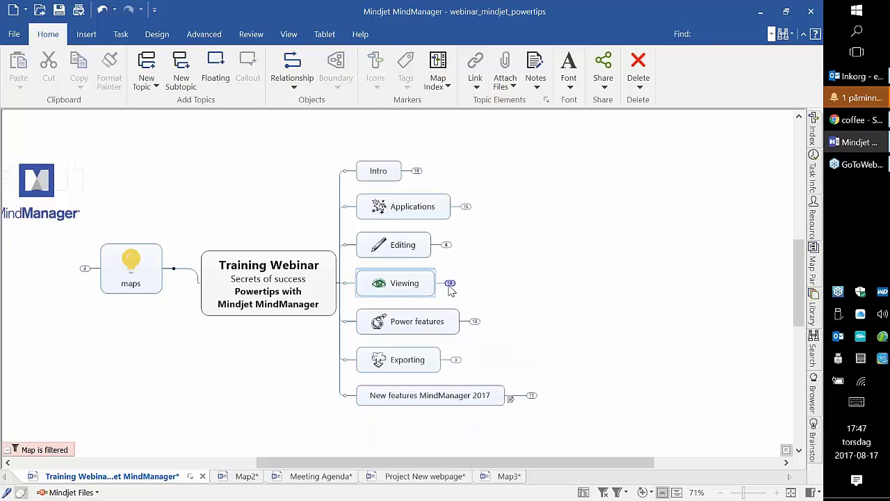
left_click(475, 322)
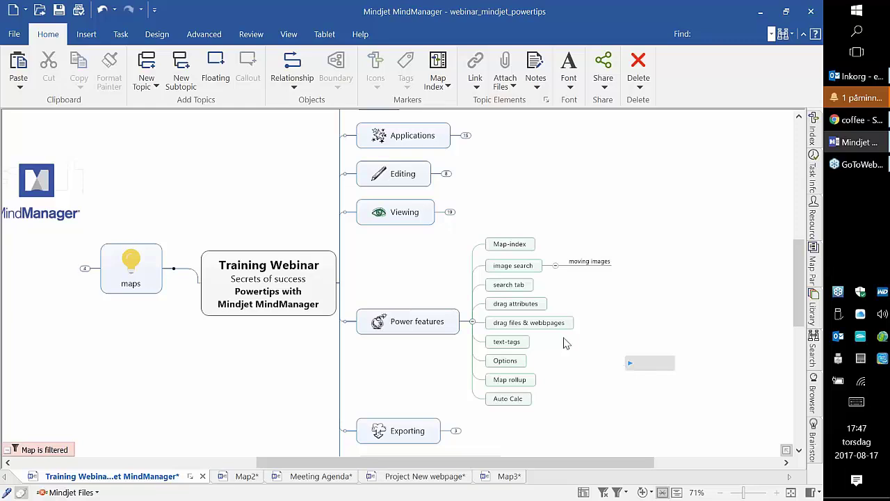
left_click(507, 363)
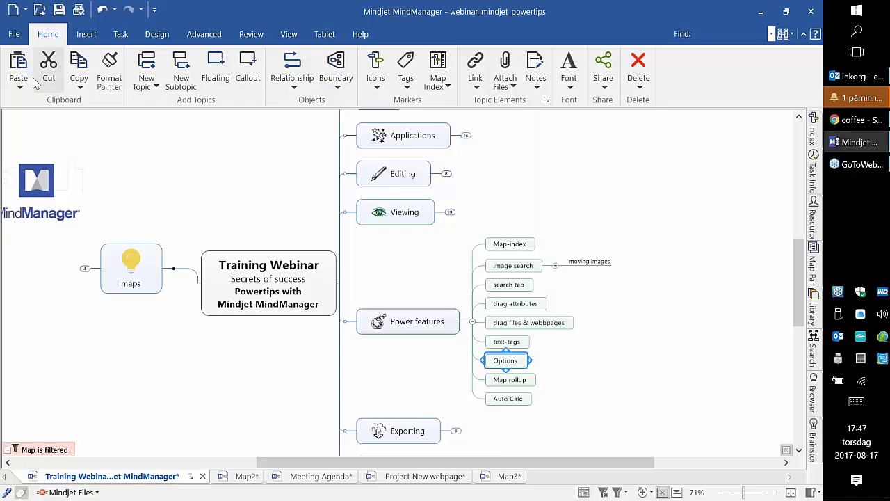
Step: Open the MindManager options and turn on opening a new document at startup in the General settings
left_click(17, 36)
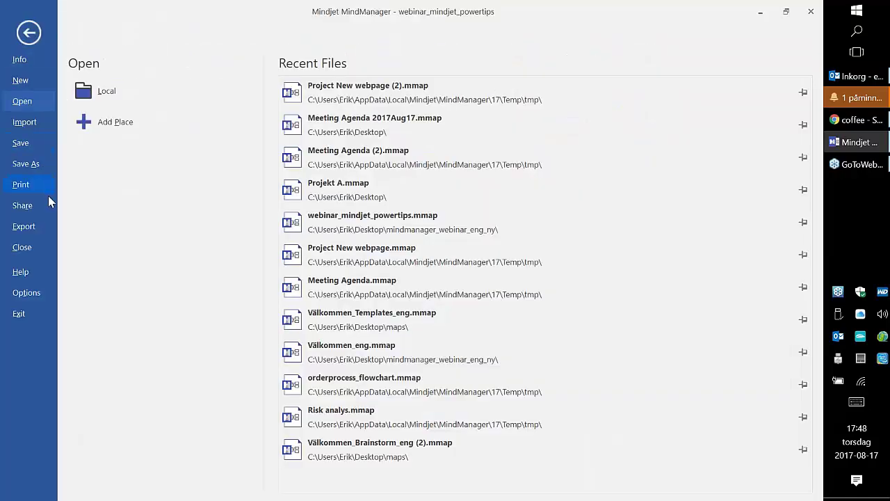
left_click(27, 293)
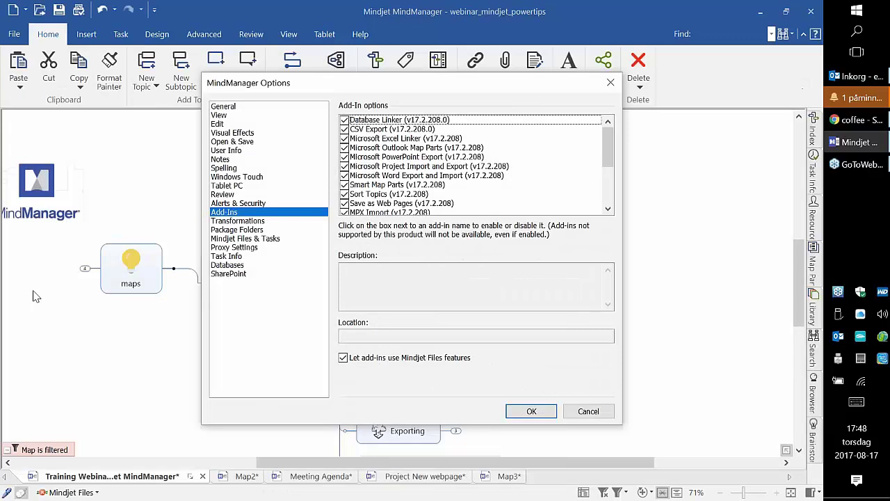
left_click(233, 107)
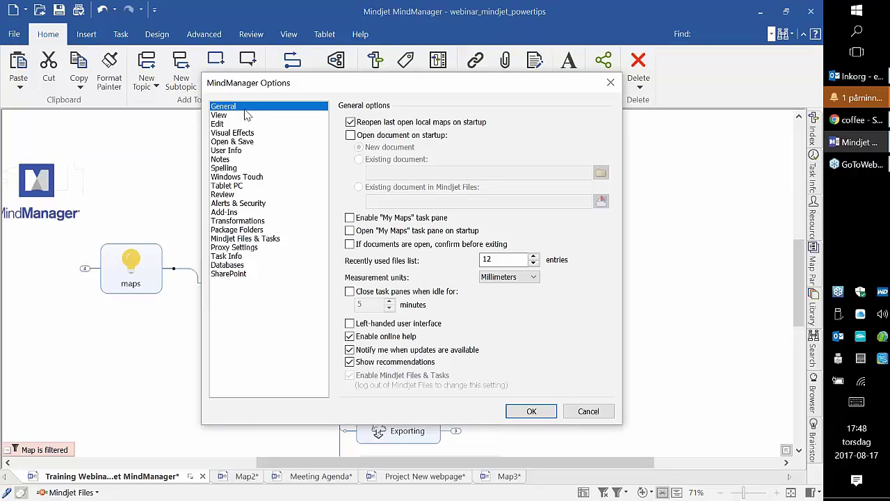
left_click(350, 136)
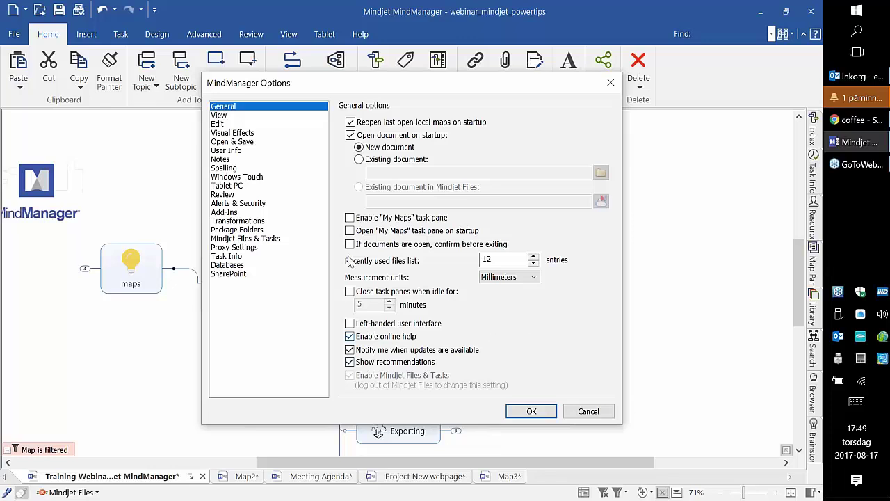
Step: Show the Edit options and toggle checking spelling as you type in the Spelling options
left_click(219, 125)
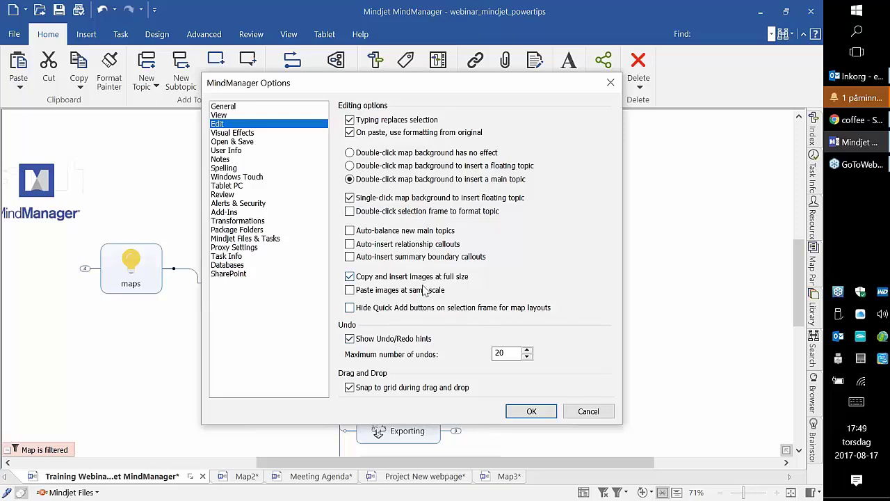
left_click(231, 171)
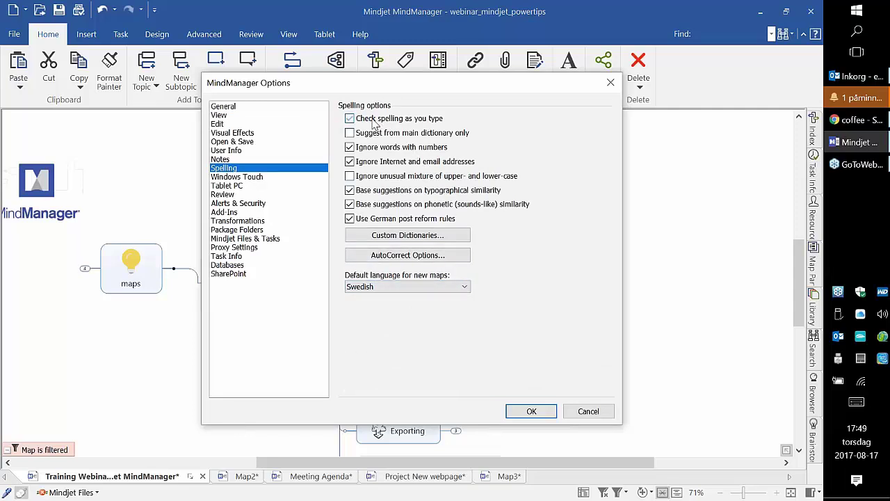
left_click(350, 120)
Step: Toggle the Effort field display off and on in the Task Info options and cancel the options dialog
left_click(234, 257)
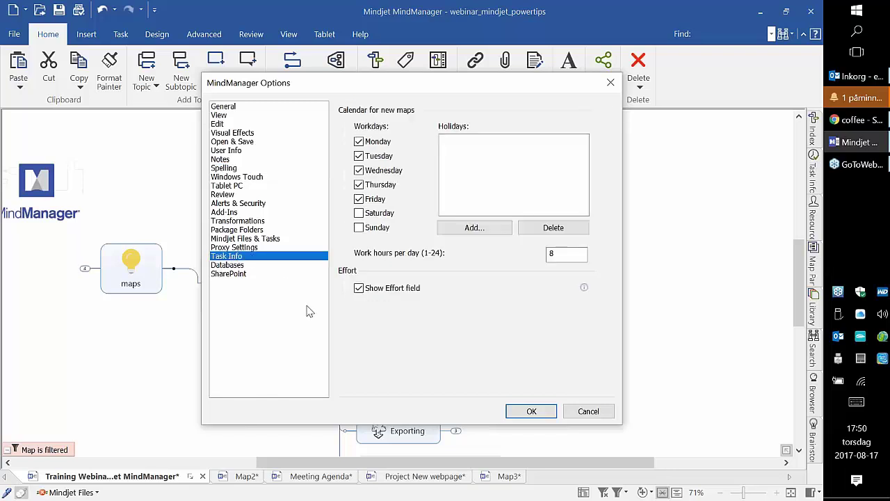
left_click(360, 289)
left_click(361, 289)
left_click(588, 411)
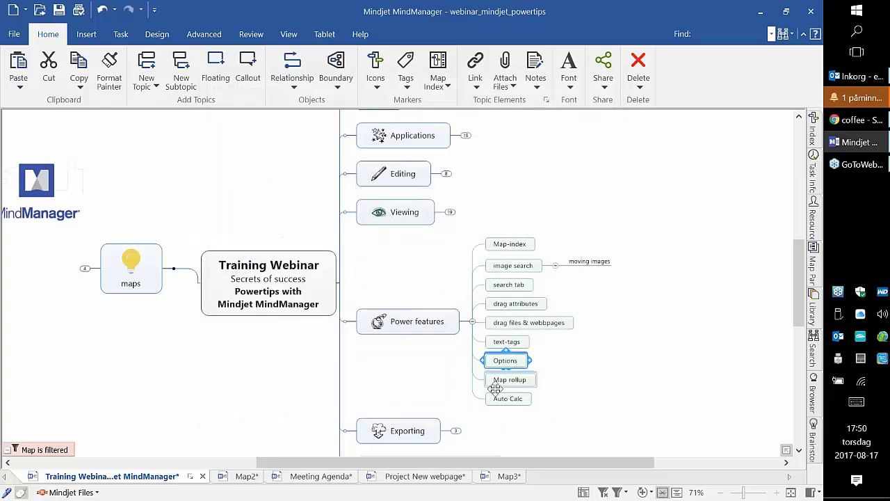
Step: In the Project New webpage map, turn on task info roll-up for the Actions topic and examine the rolled-up dates
left_click(244, 480)
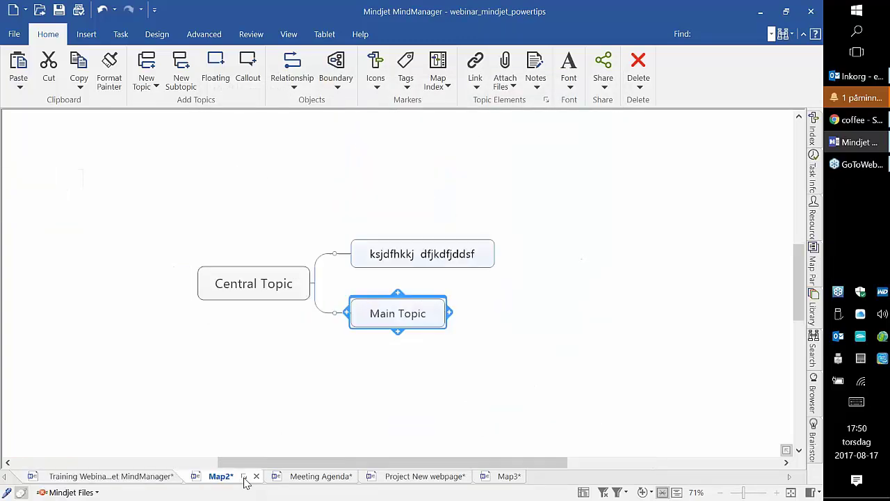
left_click(448, 480)
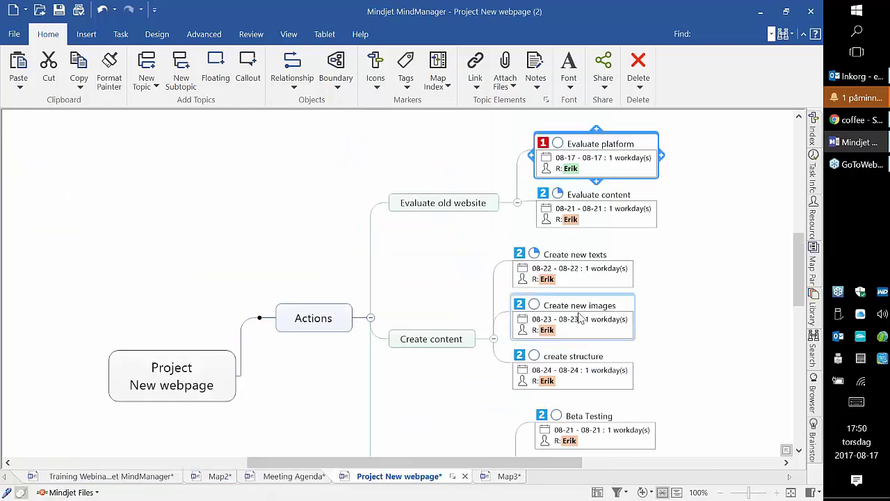
left_click(348, 318)
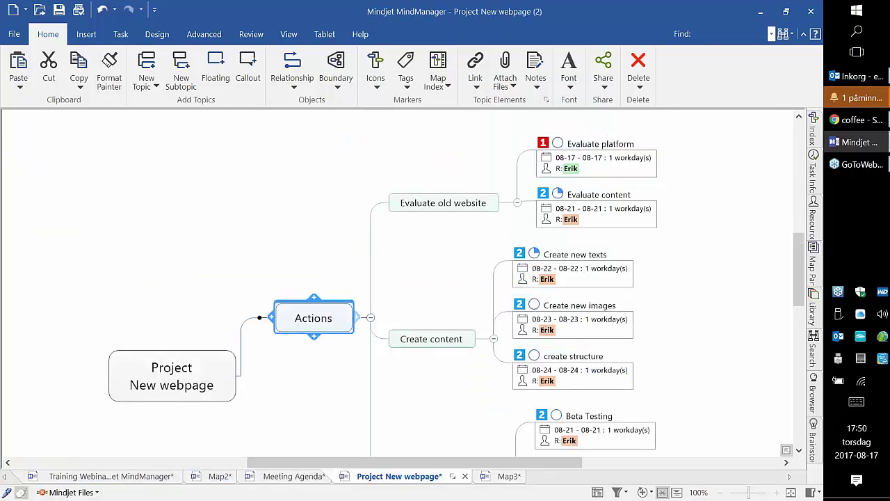
left_click(817, 186)
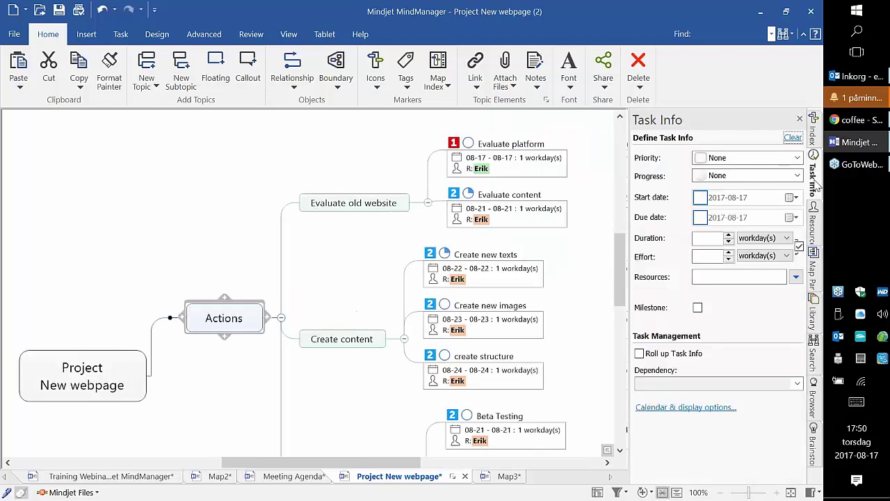
left_click(642, 356)
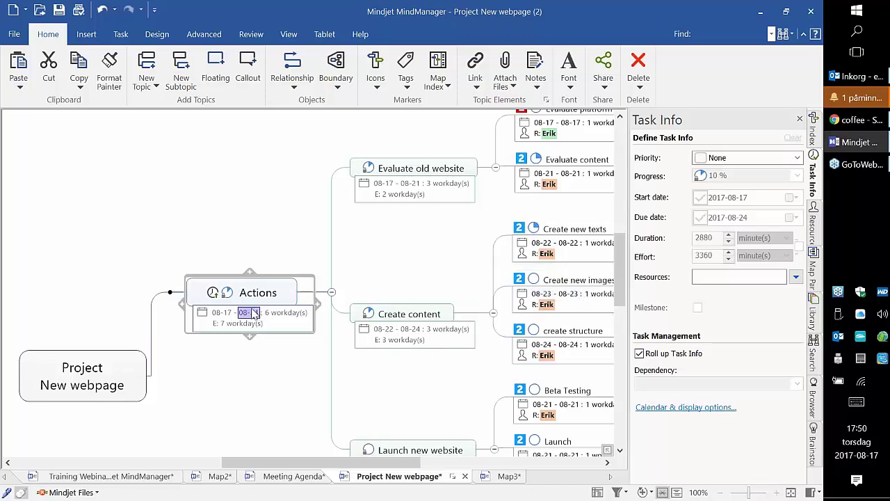
left_click(379, 330)
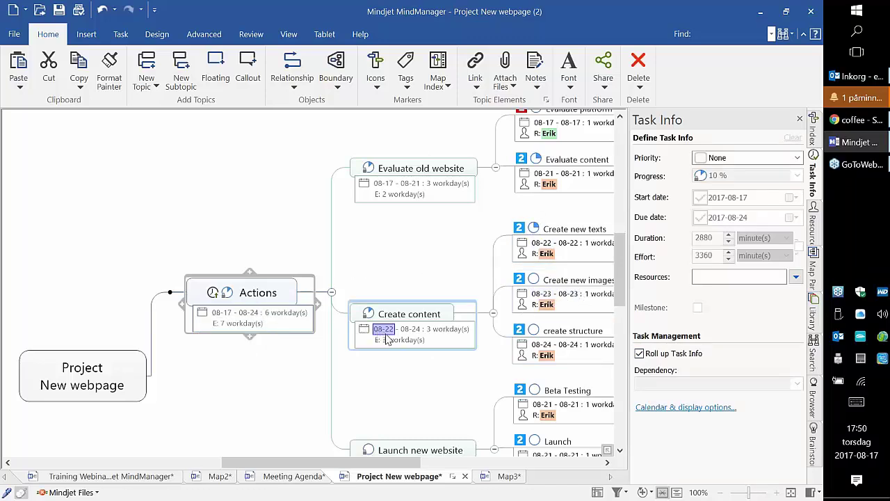
left_click(526, 215)
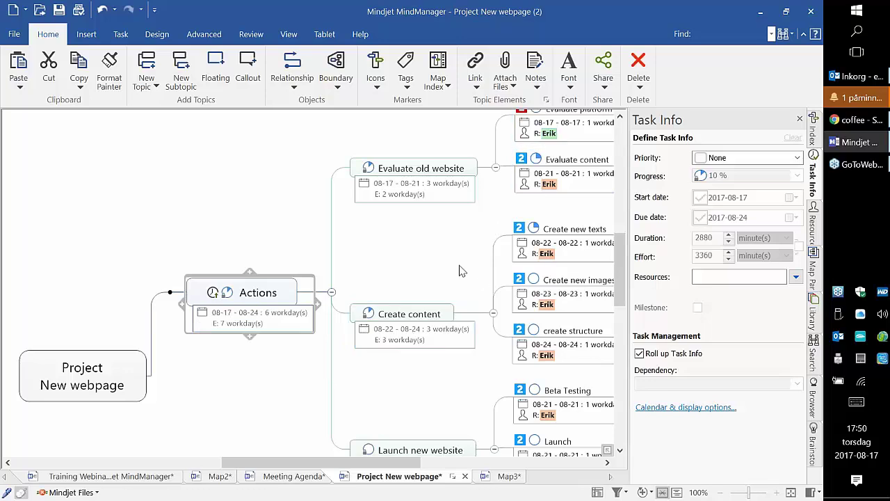
mouse_move(268, 315)
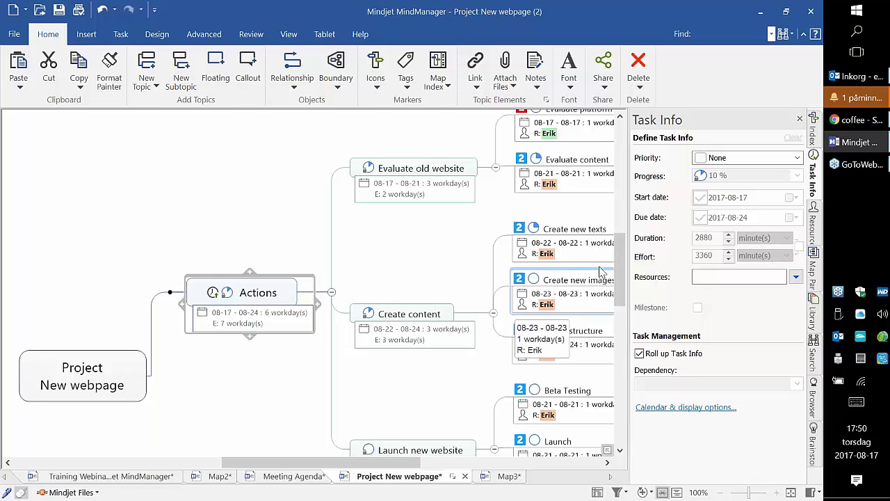
Step: Set the "Create new images" task to a duration of 1 week and an effort of 2 workdays
left_click(598, 275)
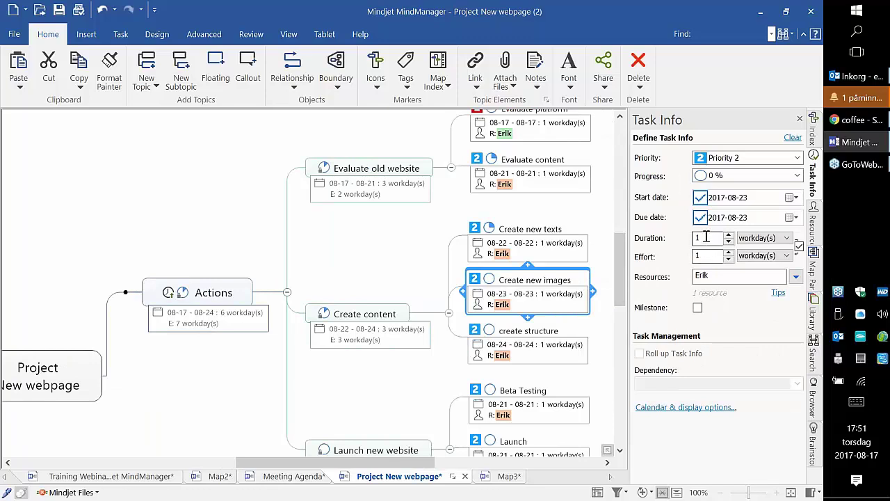
left_click(785, 238)
left_click(758, 275)
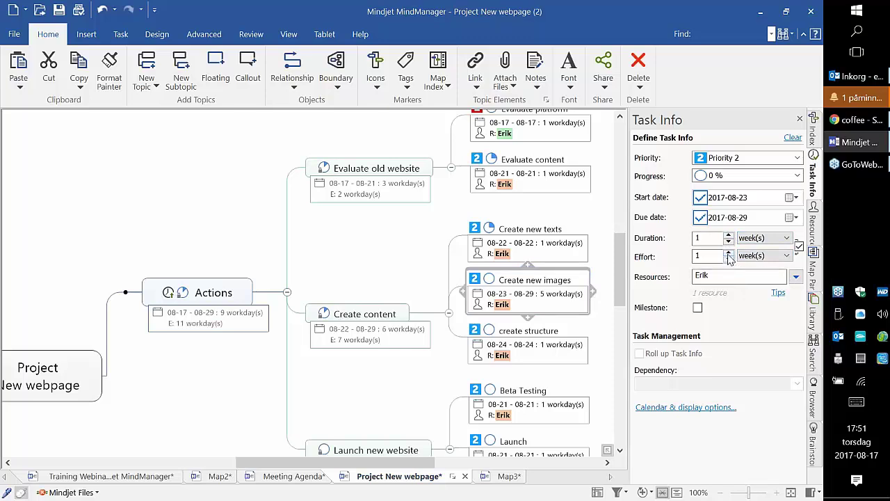
left_click(764, 255)
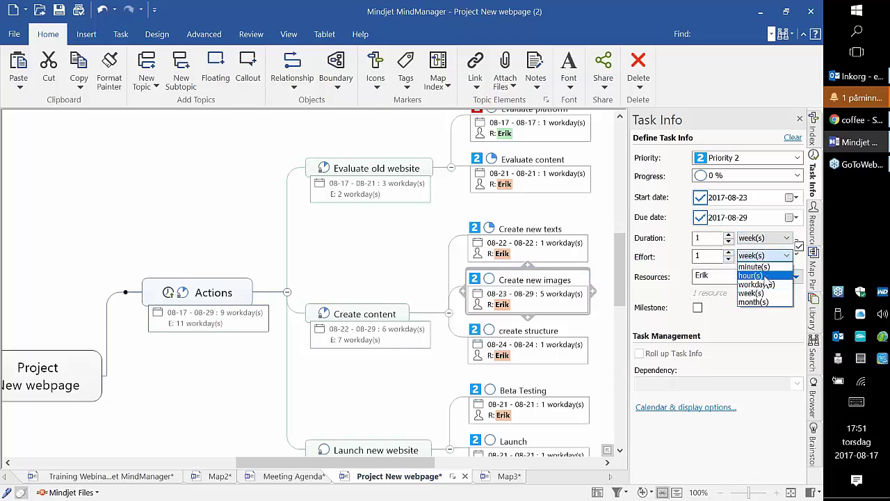
left_click(761, 284)
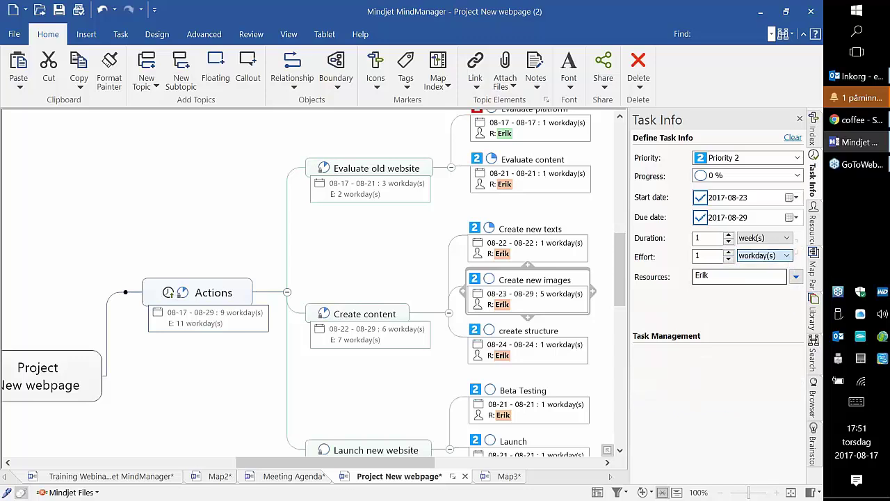
left_click(728, 253)
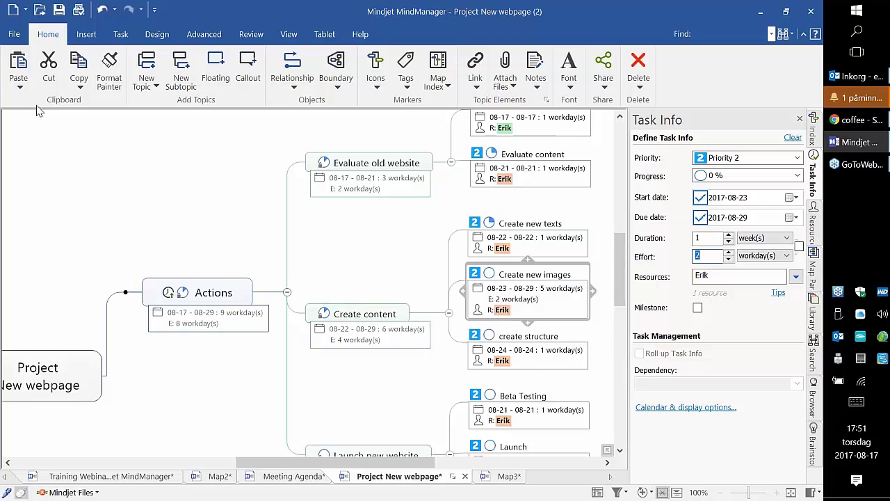
Step: Return to the Training Webinar map and expand the Exporting branch to view its topics, collapsing it again
left_click(17, 39)
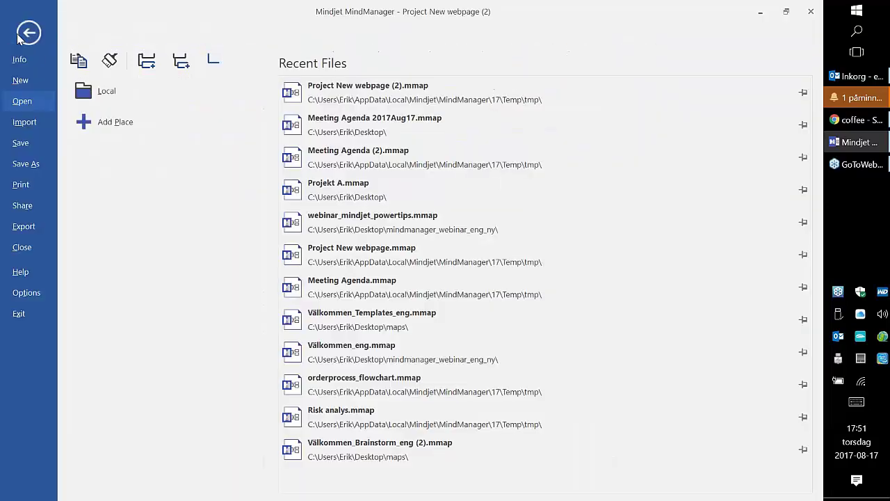
left_click(25, 28)
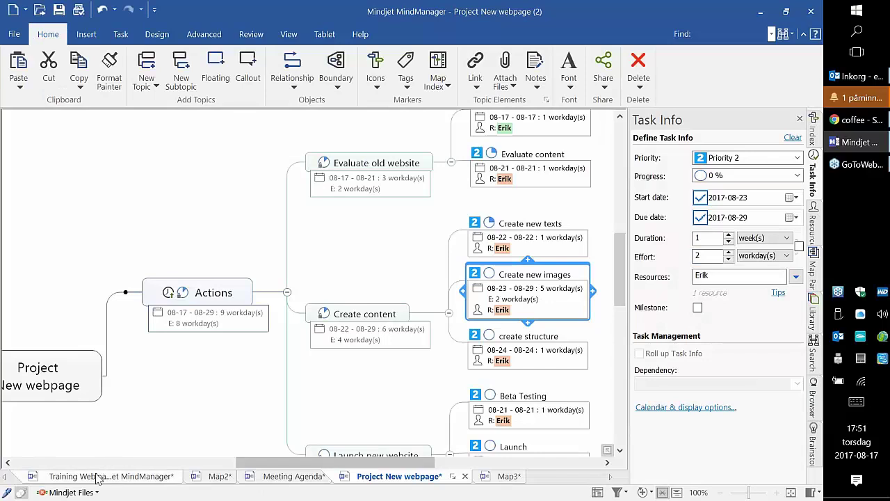
left_click(105, 475)
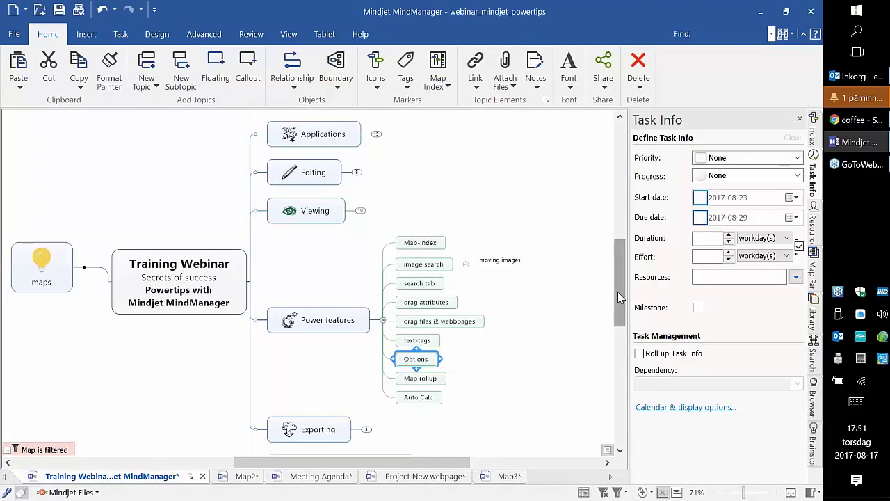
scroll(618, 292, "down", 3)
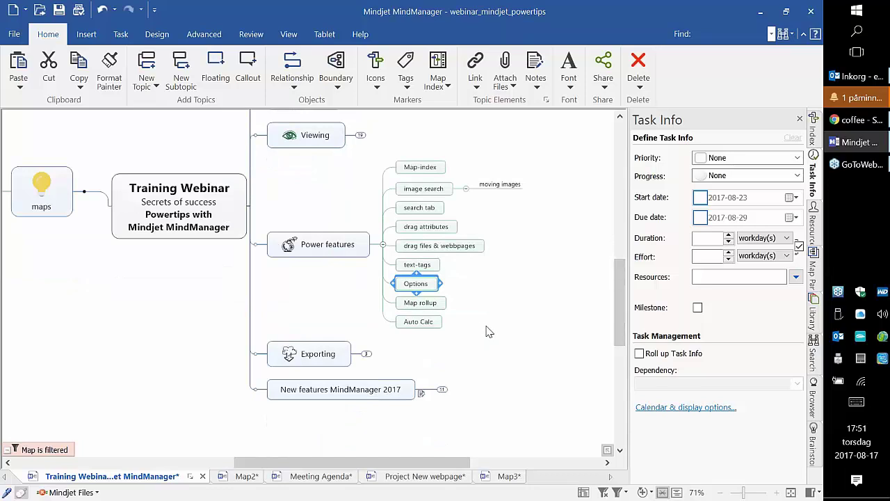
left_click(366, 353)
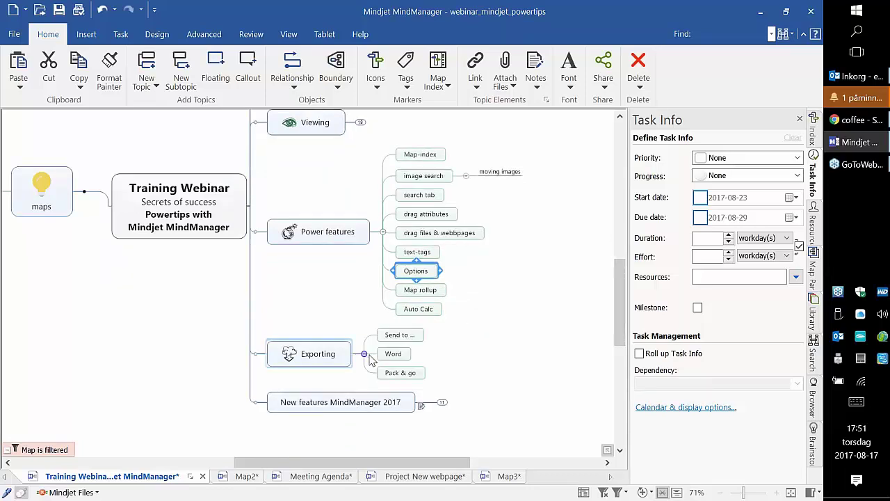
left_click(365, 354)
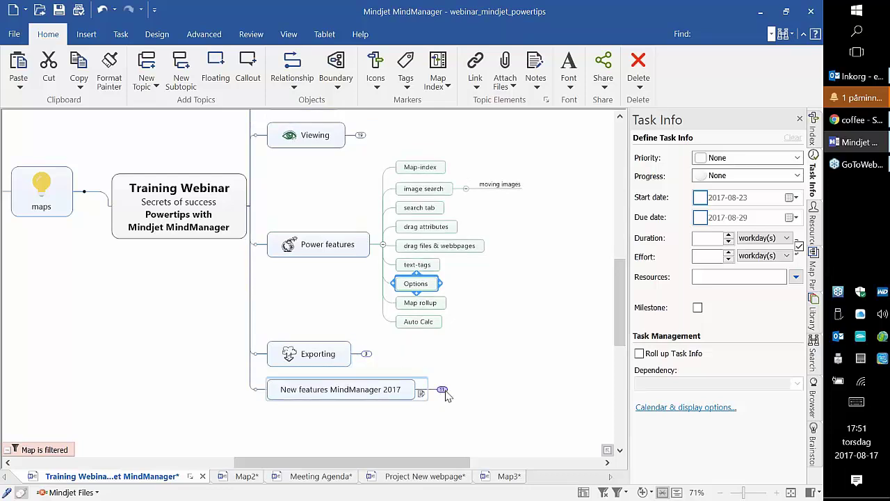
Step: Start a Pack and Go export of the Training Webinar map without linked documents, look at the path settings and cancel the wizard
left_click(472, 351)
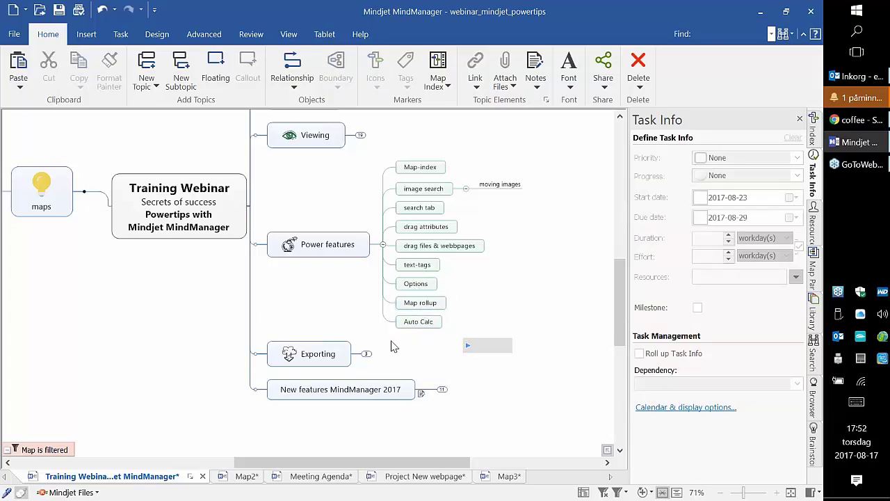
left_click_drag(623, 307, 623, 294)
left_click_drag(413, 463, 375, 470)
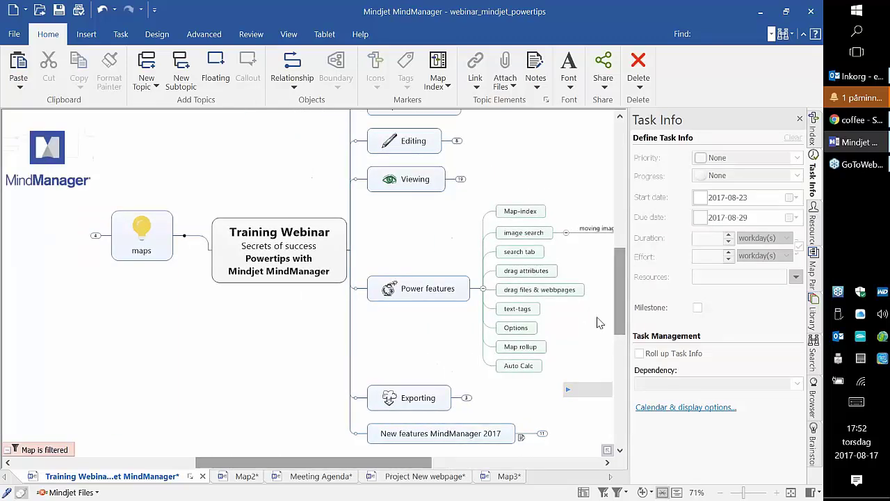
left_click_drag(622, 301, 623, 296)
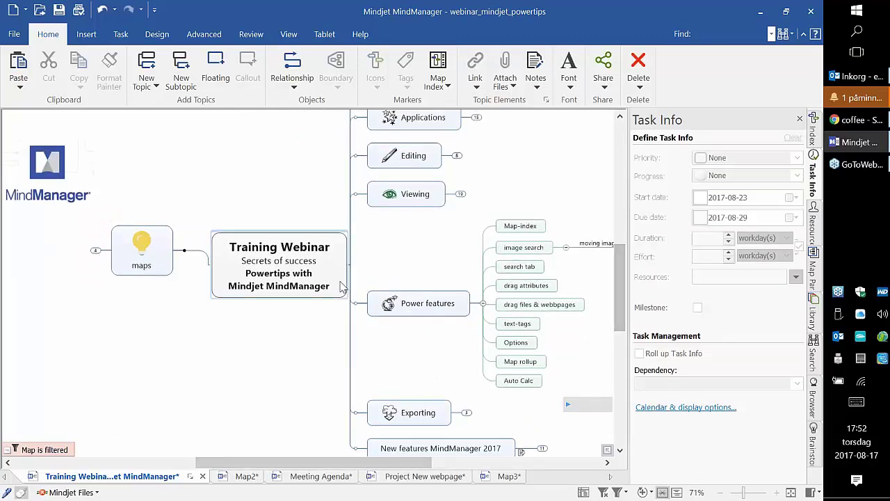
left_click(14, 35)
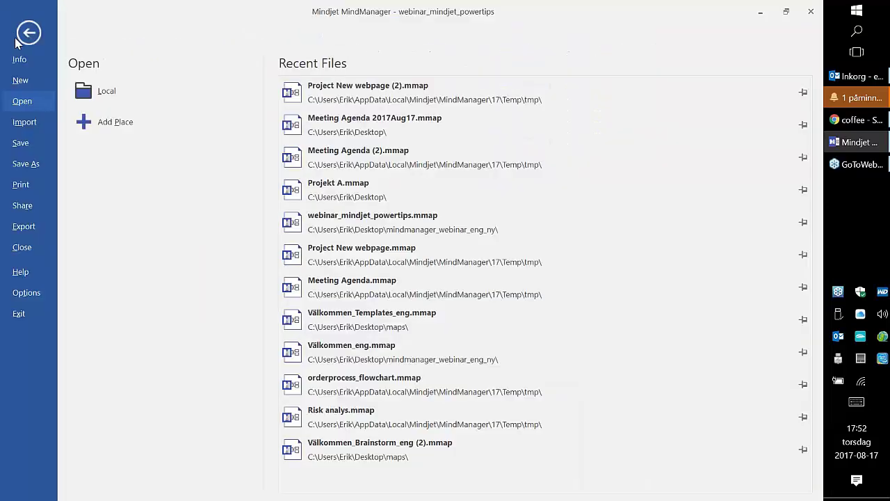
left_click(35, 227)
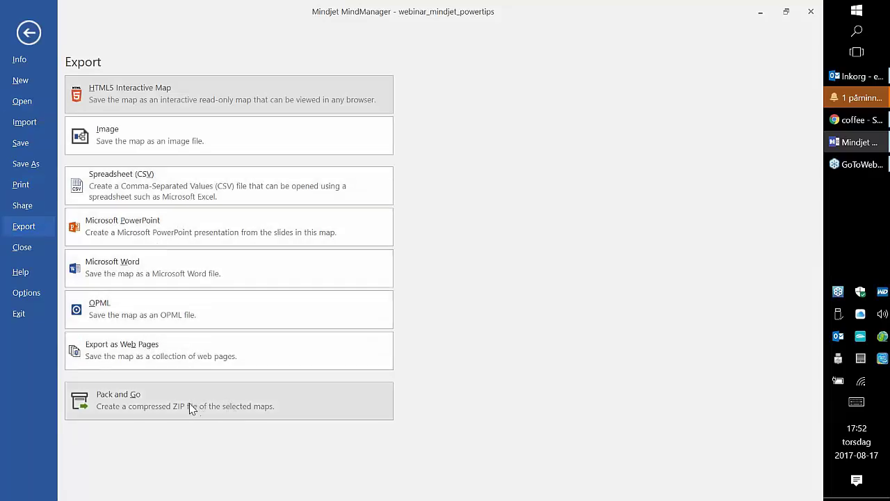
left_click(141, 411)
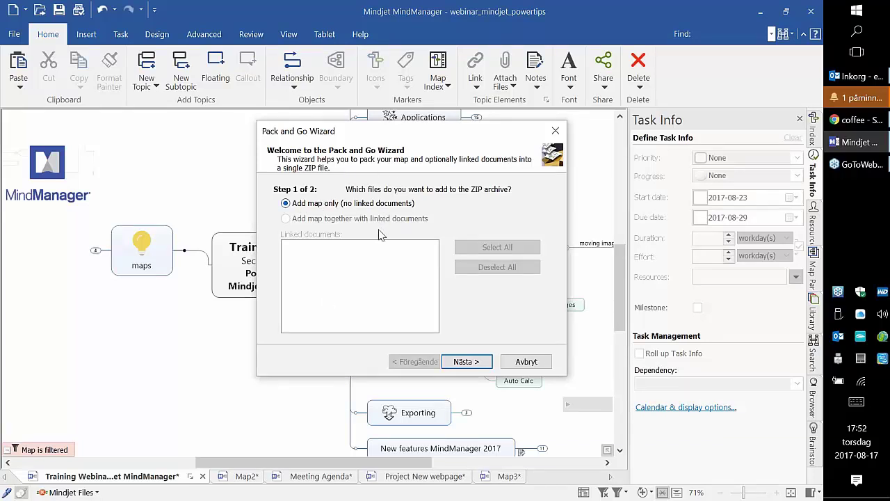
left_click(466, 362)
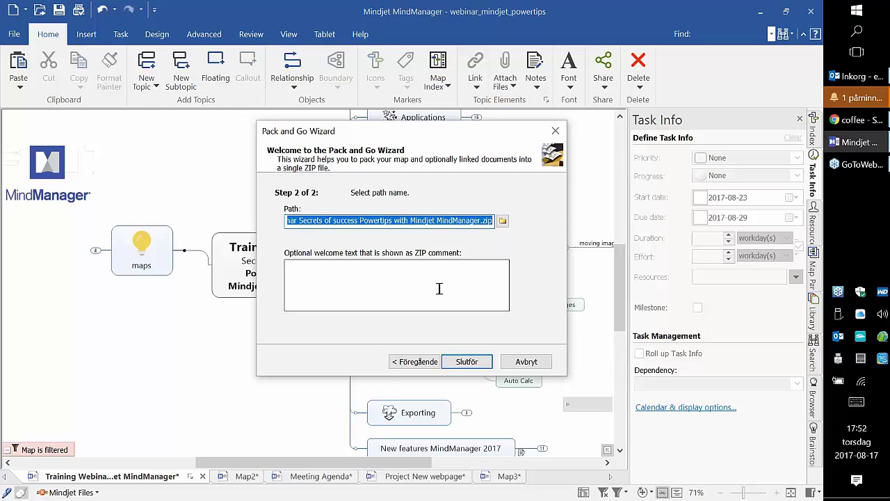
left_click(534, 364)
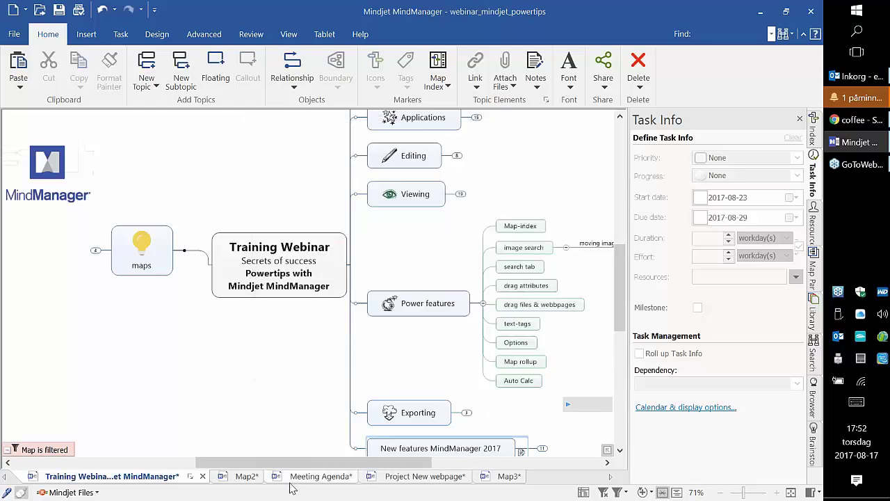
Step: In the Meeting Agenda map, close the task info display and link the Budget topic to the Landstinget Word document
left_click(299, 477)
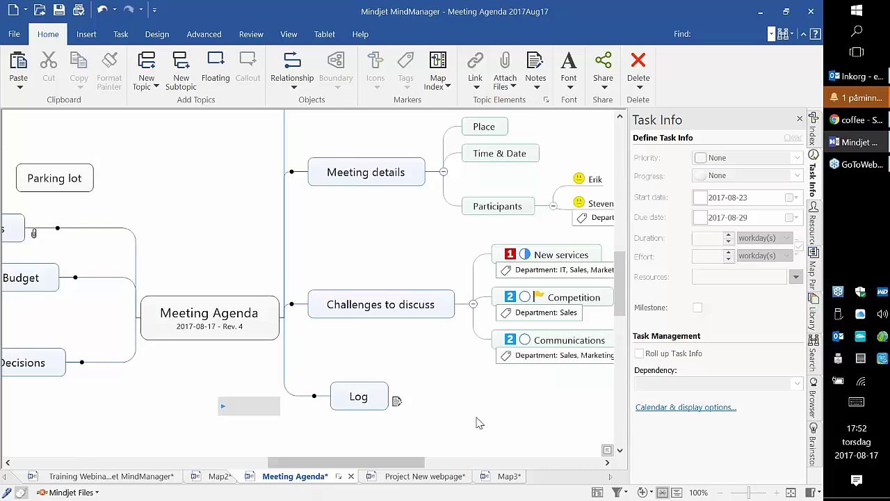
left_click(800, 120)
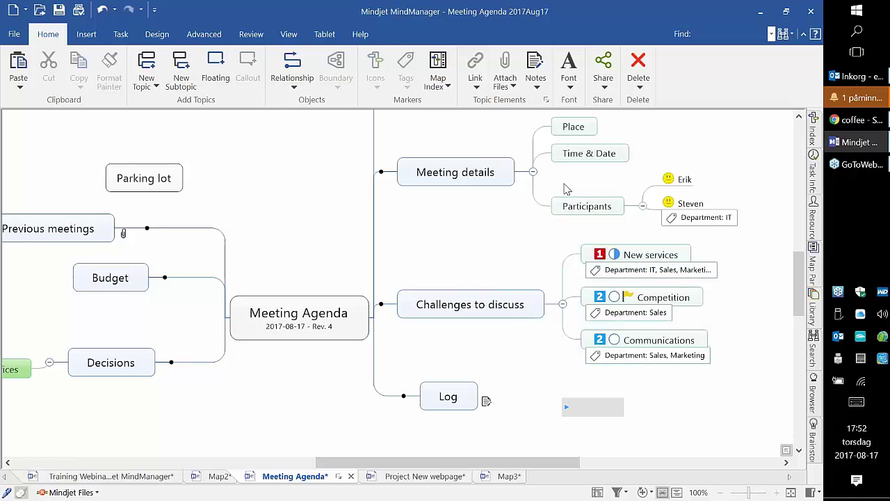
left_click(118, 283)
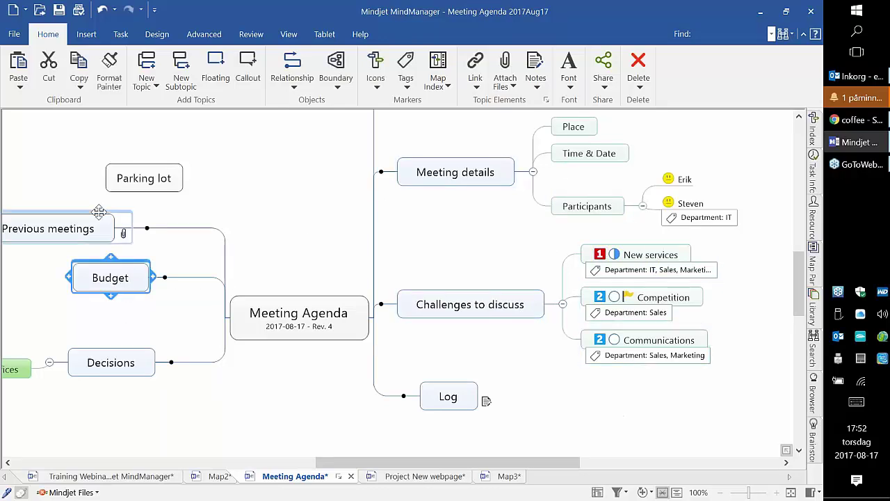
left_click(475, 73)
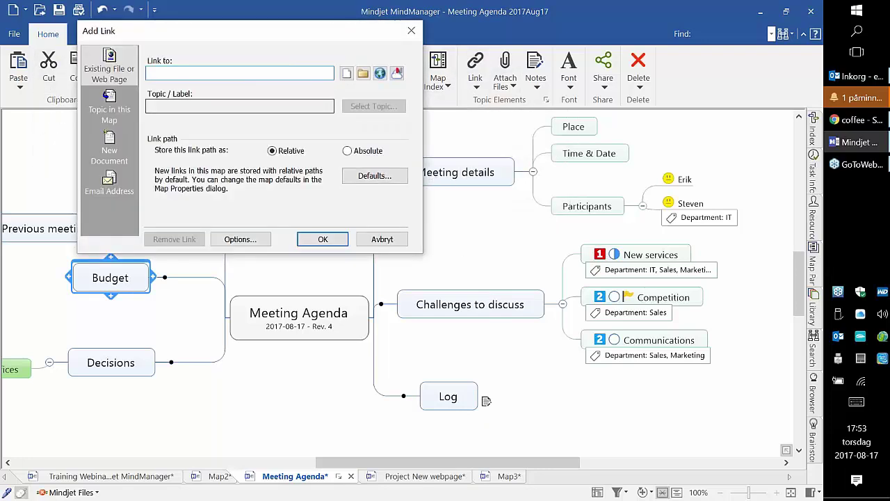
left_click(363, 73)
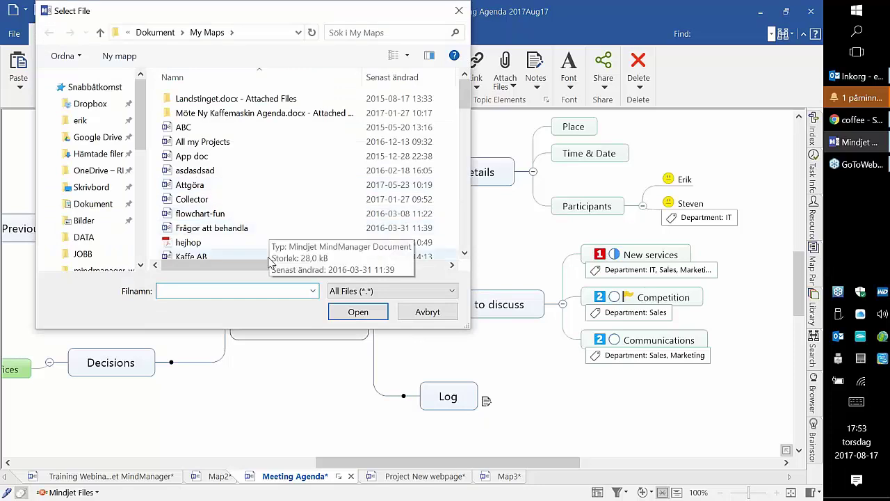
scroll(278, 195, "down", 3)
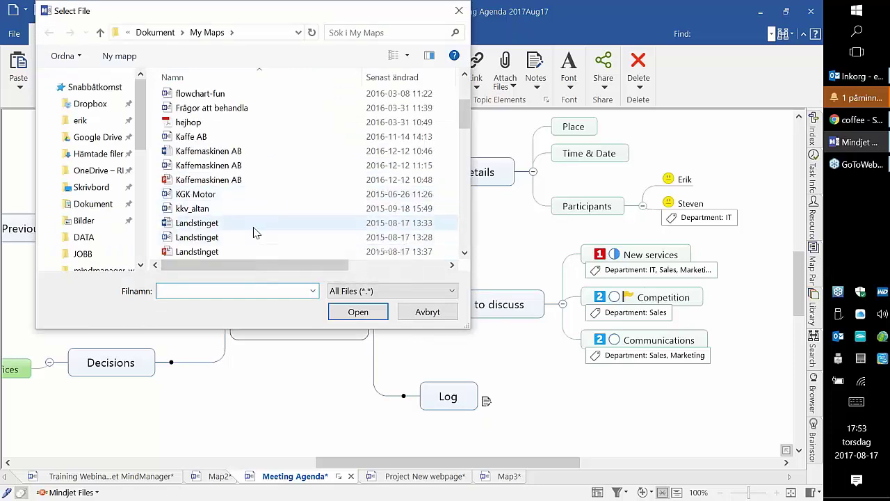
left_click(256, 225)
left_click(358, 312)
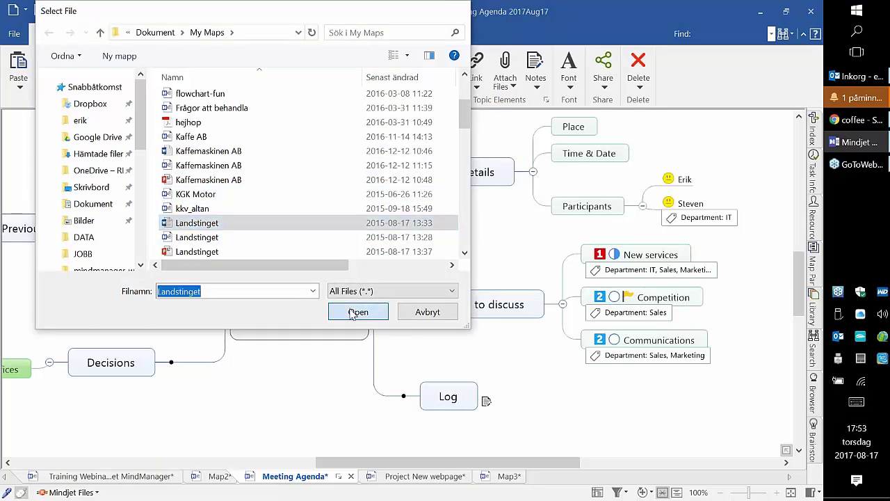
left_click(321, 236)
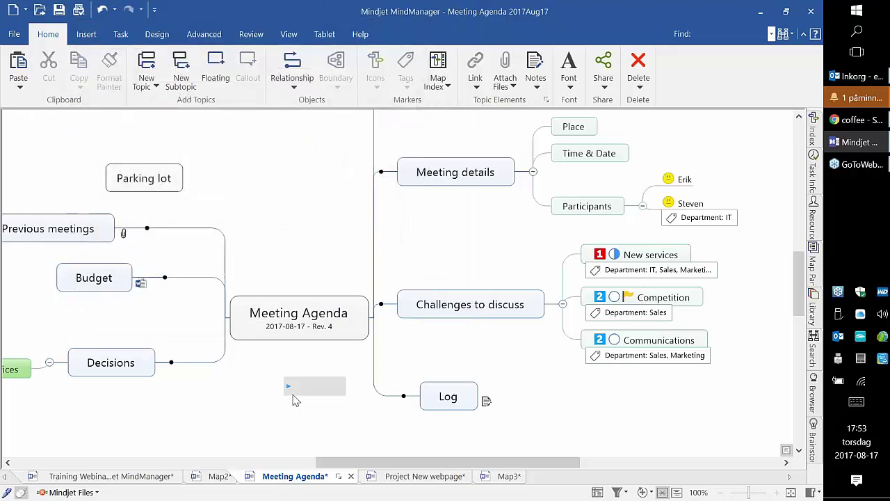
Step: Start a Pack and Go export of the Meeting Agenda map, examine the linked documents offered for the ZIP archive and cancel
left_click(14, 34)
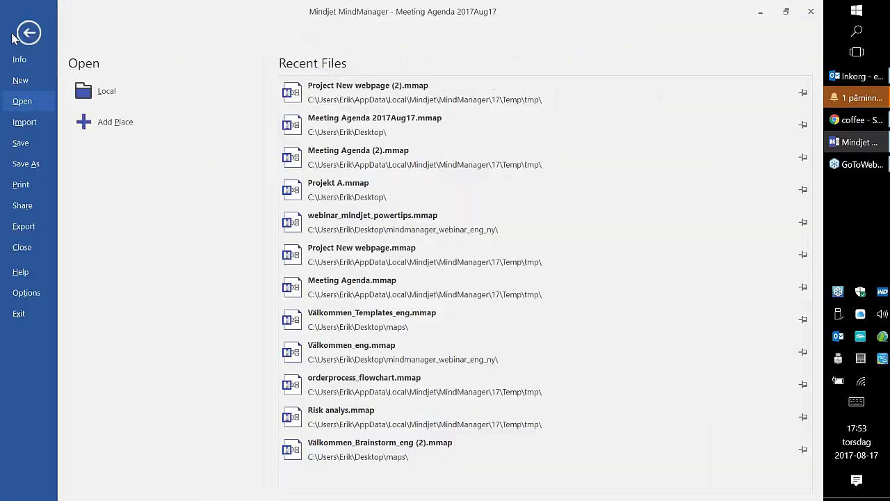
left_click(34, 230)
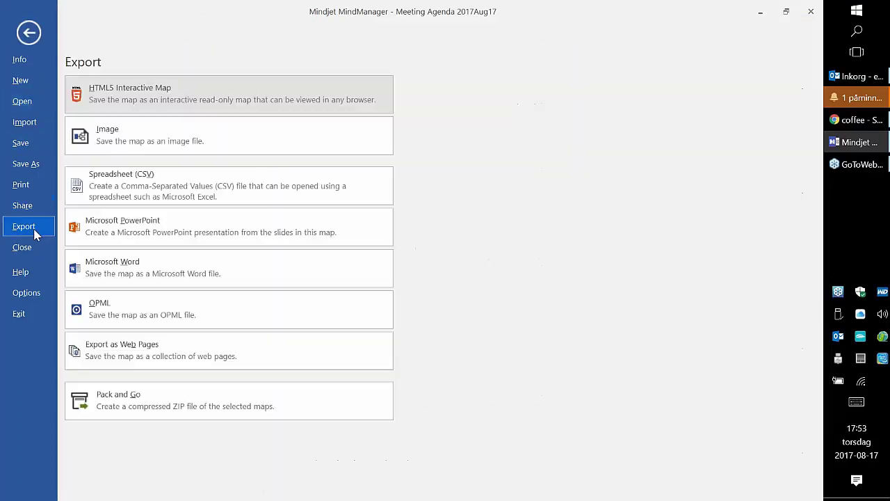
left_click(206, 413)
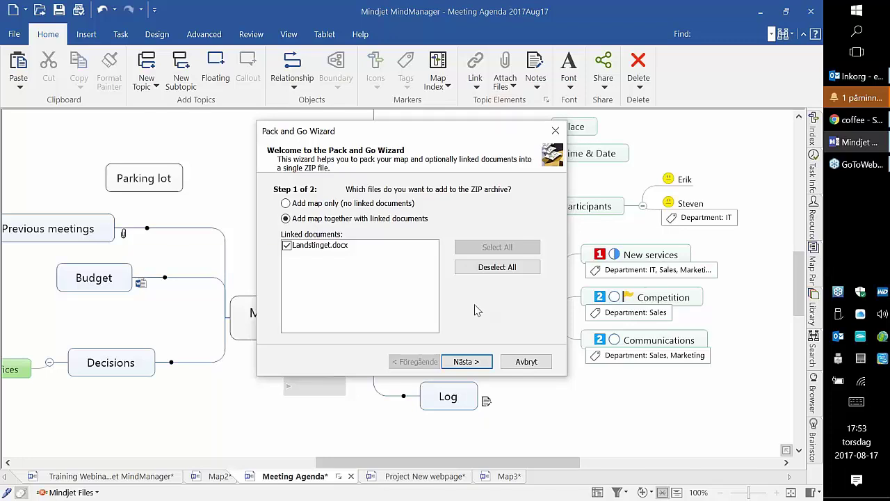
left_click(537, 367)
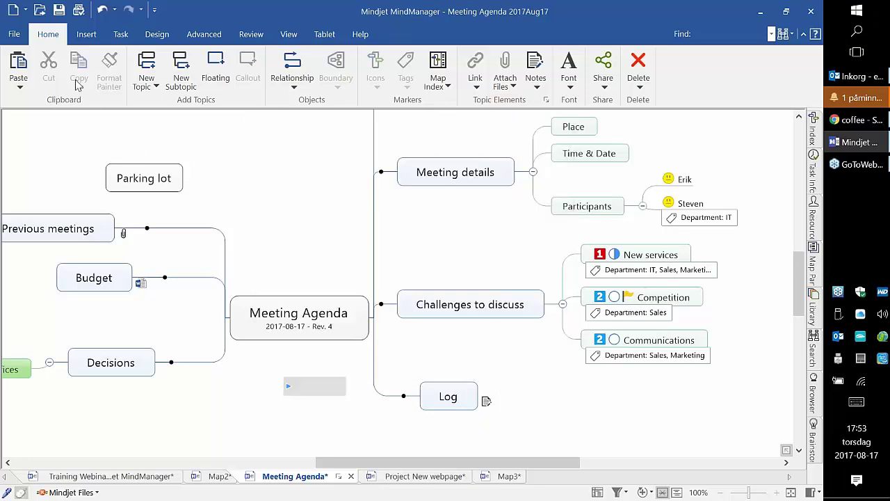
Step: Start sharing the Meeting Agenda map as an email attachment, examine the linked document choices in the wizard and cancel
left_click(16, 34)
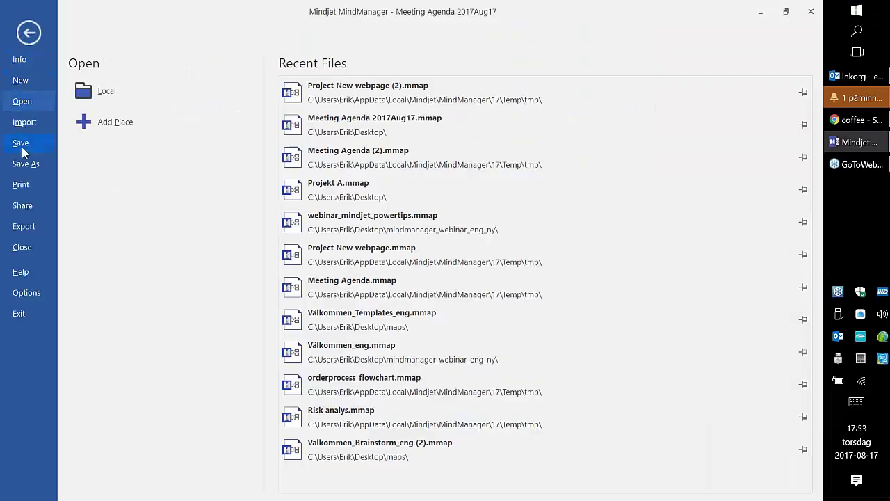
left_click(32, 205)
left_click(136, 96)
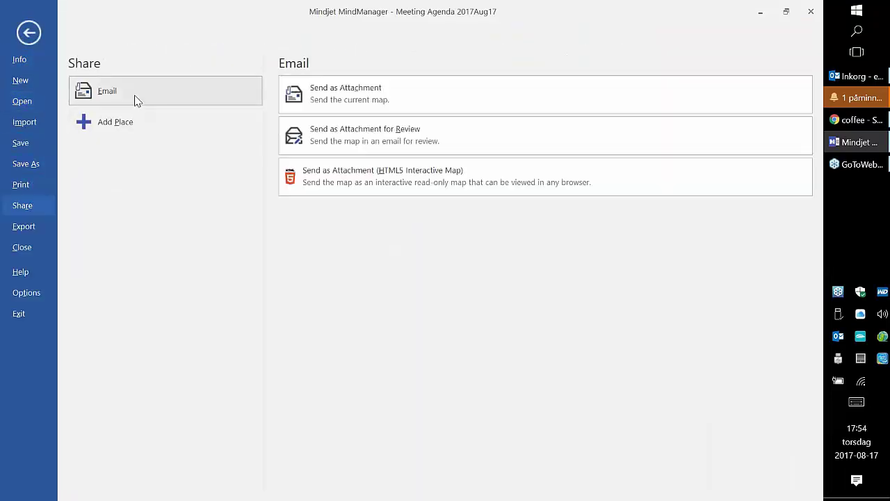
left_click(403, 103)
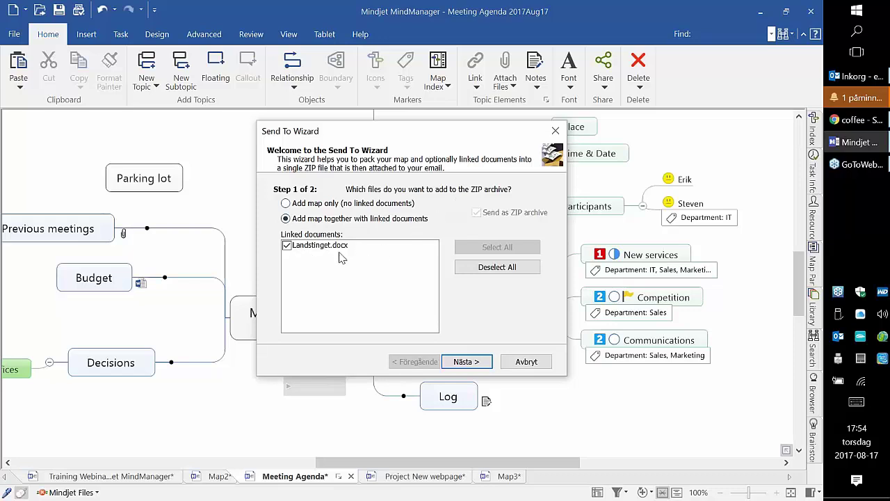
left_click(527, 362)
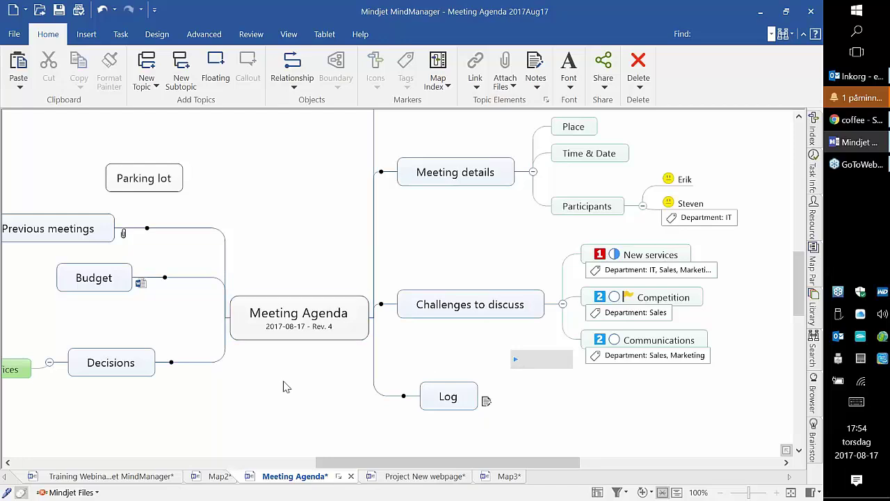
Step: Return to the Training Webinar map and collapse the Power features branch so all main topics are in view
left_click(93, 477)
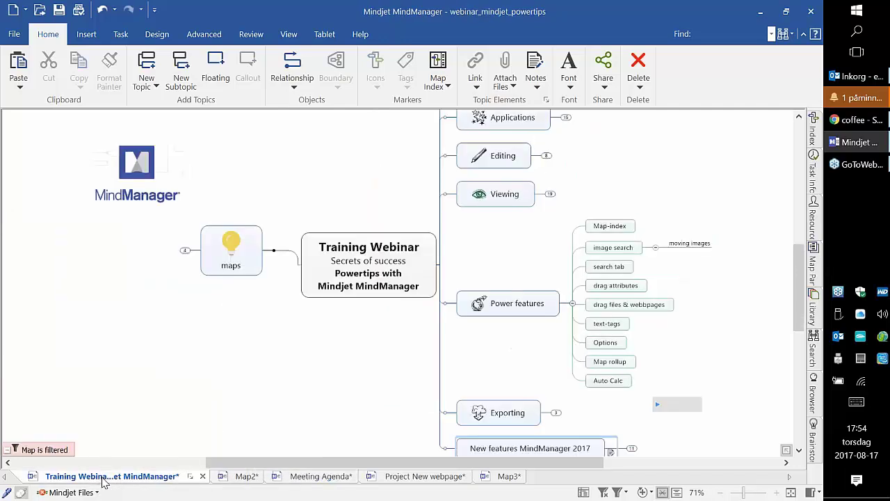
scroll(356, 402, "down", 2)
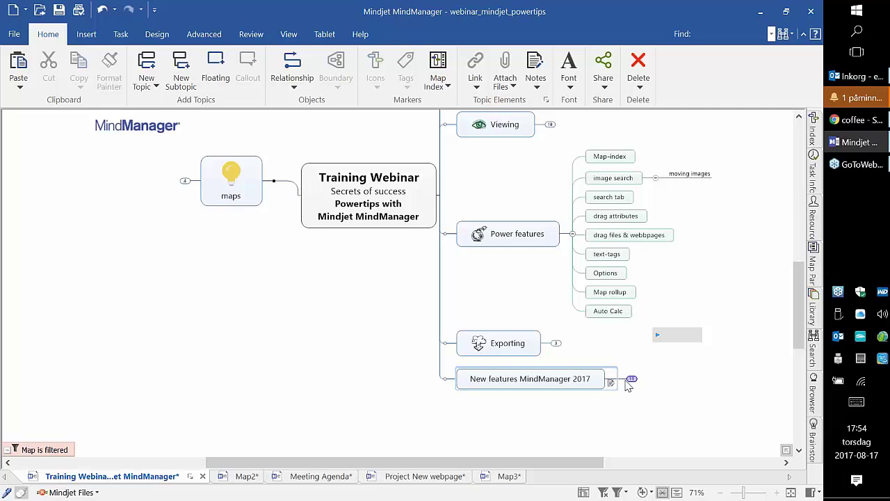
left_click(572, 233)
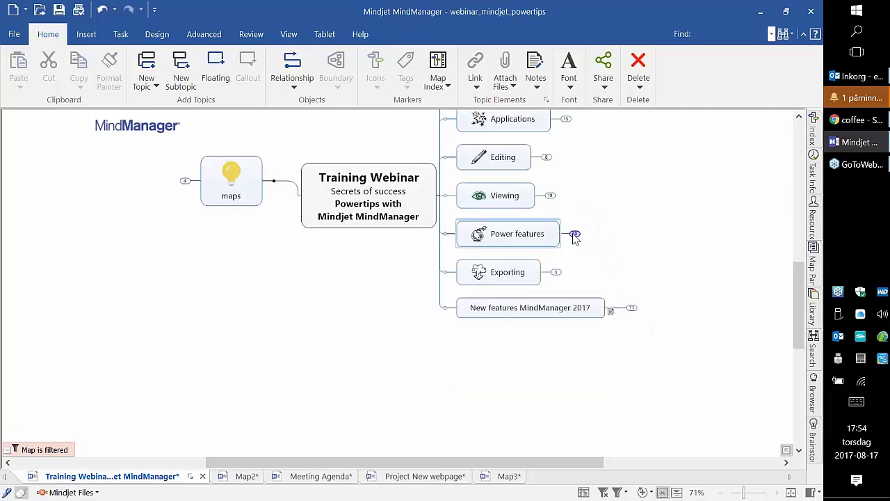
left_click_drag(801, 305, 803, 288)
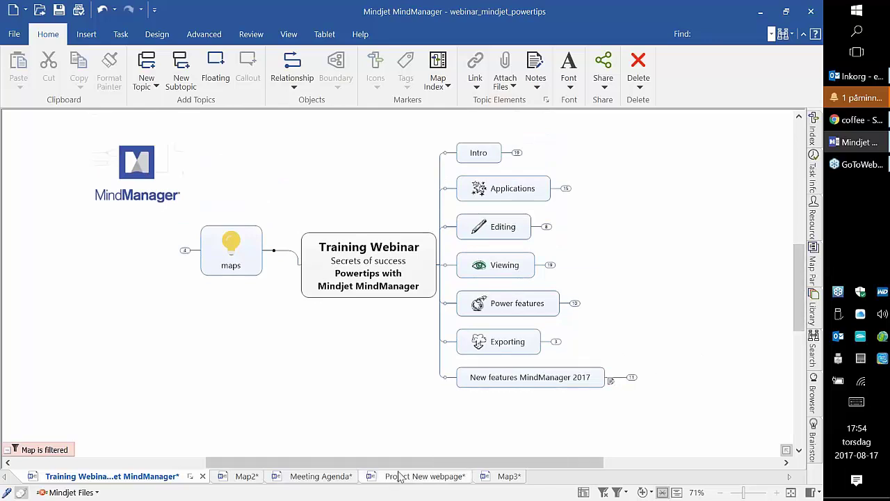
left_click_drag(402, 462, 436, 462)
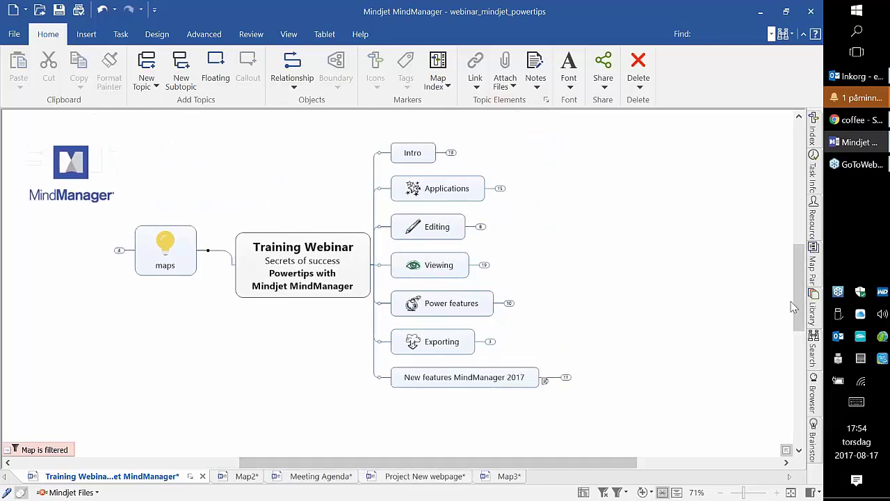
scroll(797, 294, "up", 1)
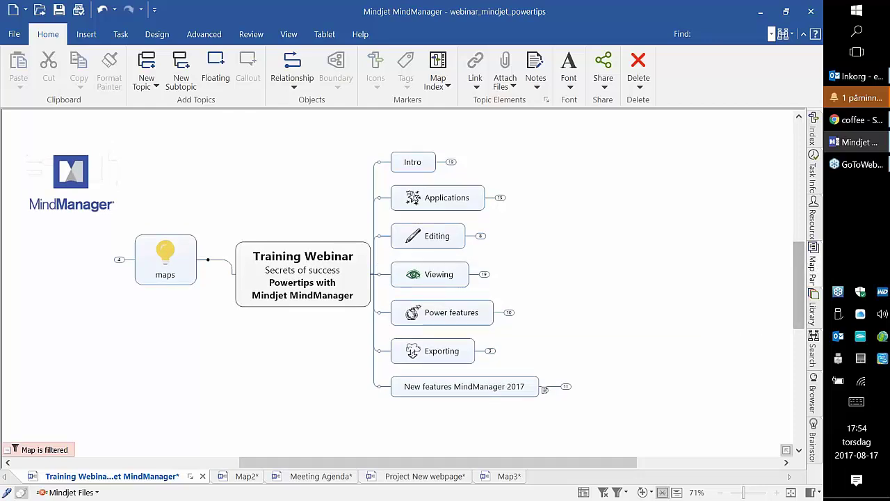
Step: Show the map parts stored in the Analysis category and leave the Power features branch collapsed
left_click(811, 274)
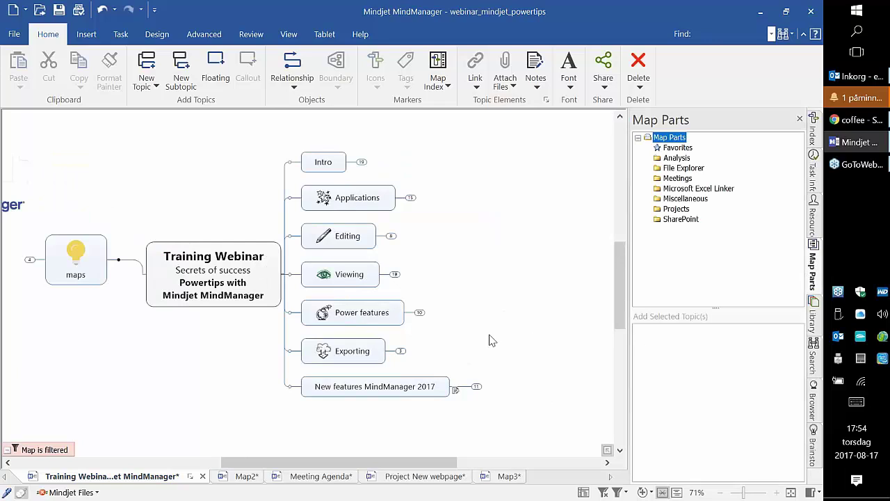
left_click(419, 313)
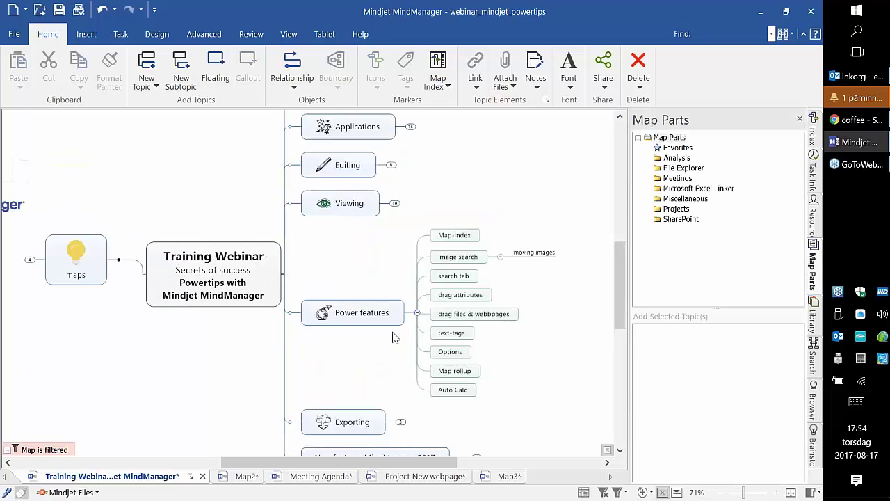
left_click(677, 157)
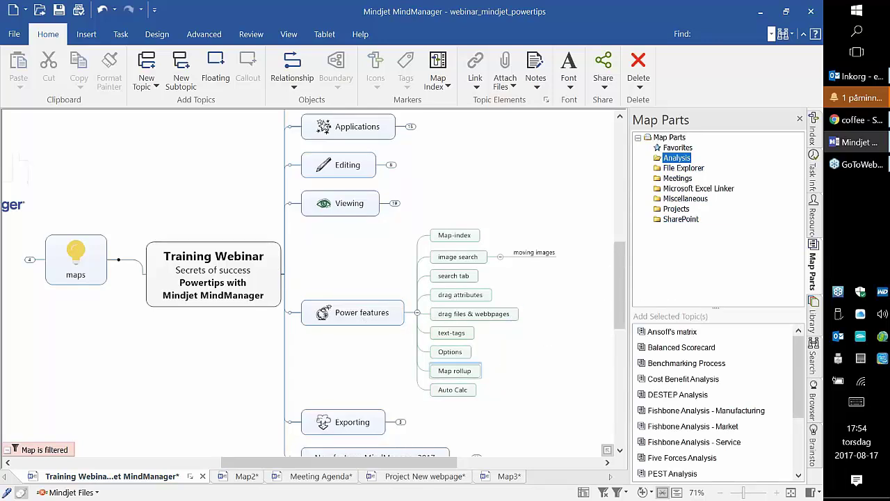
left_click(417, 312)
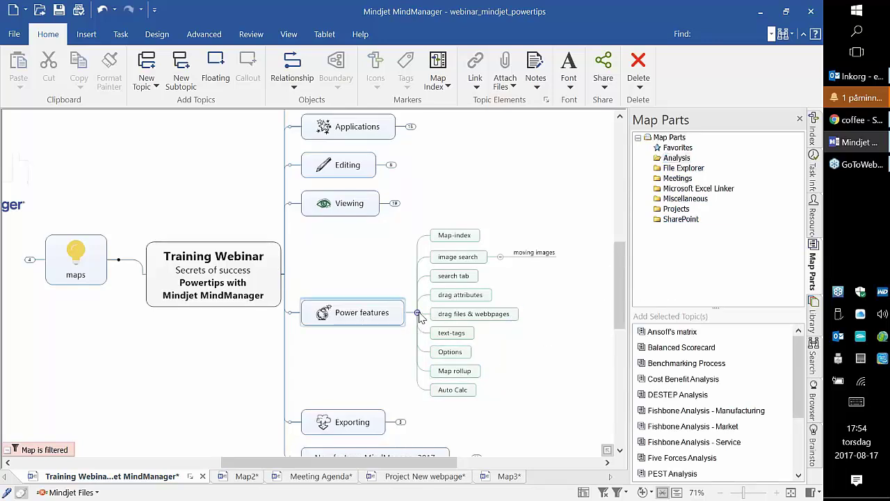
Step: Save the Meeting details branch of the Meeting Agenda map as a map part in the Analysis category
left_click(325, 478)
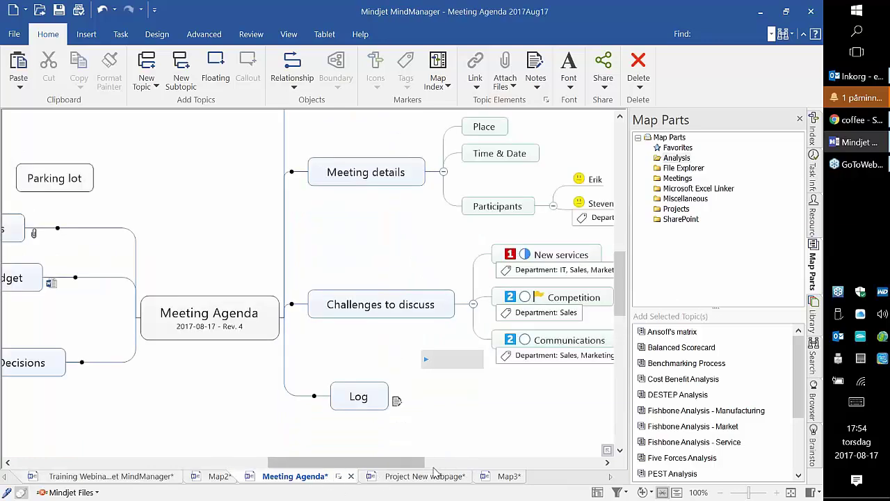
left_click_drag(413, 468, 433, 468)
left_click(299, 184)
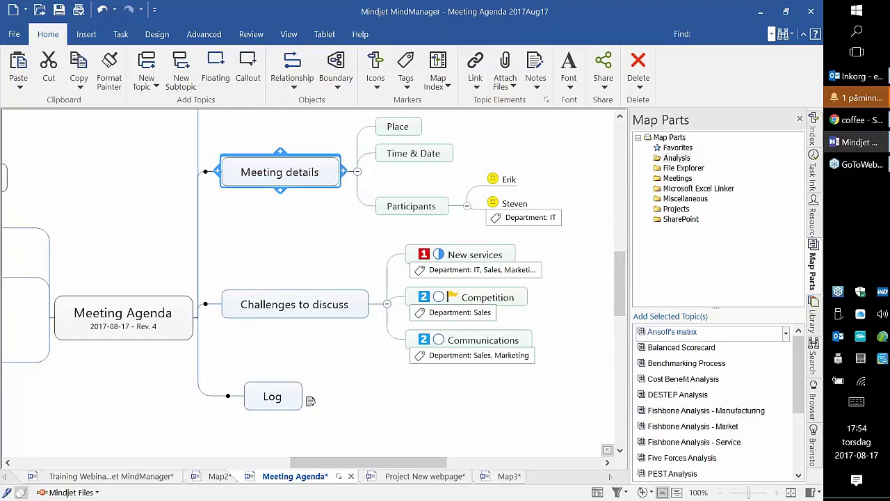
mouse_move(667, 333)
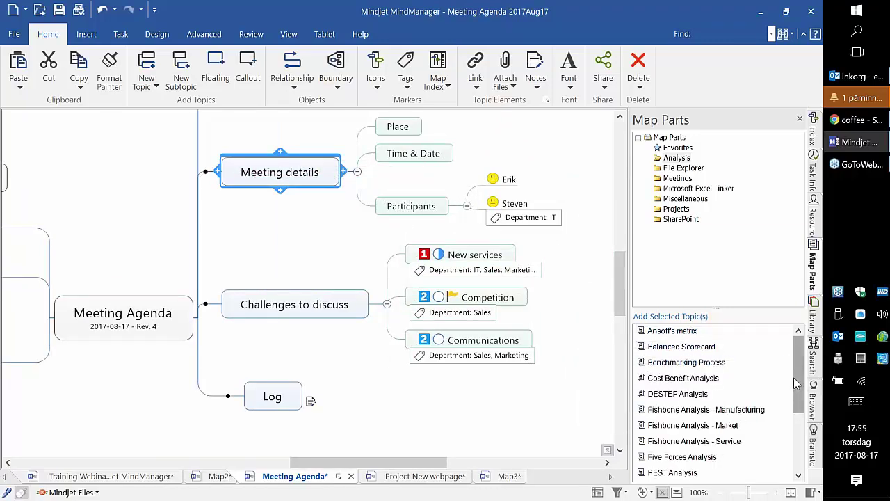
left_click_drag(793, 377, 789, 445)
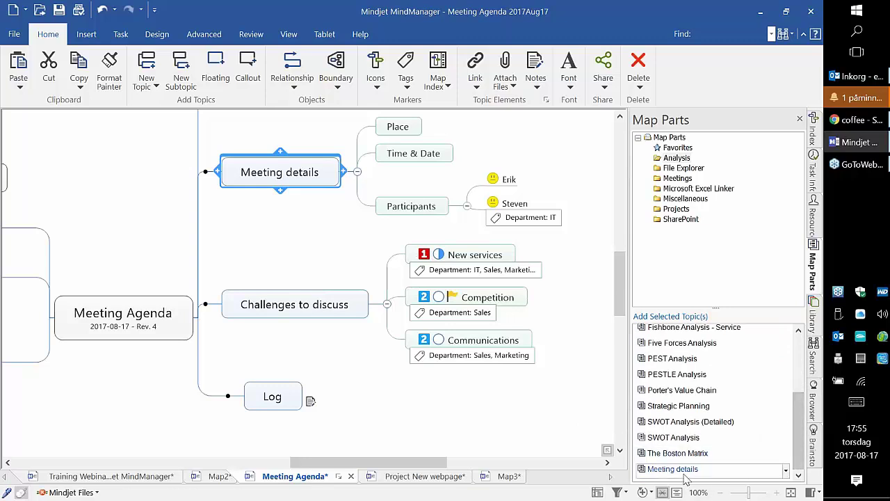
Step: Insert the Meeting details map part as a main topic in Map2, check its subtopics and close the map parts display
left_click(218, 477)
left_click_drag(671, 469, 382, 351)
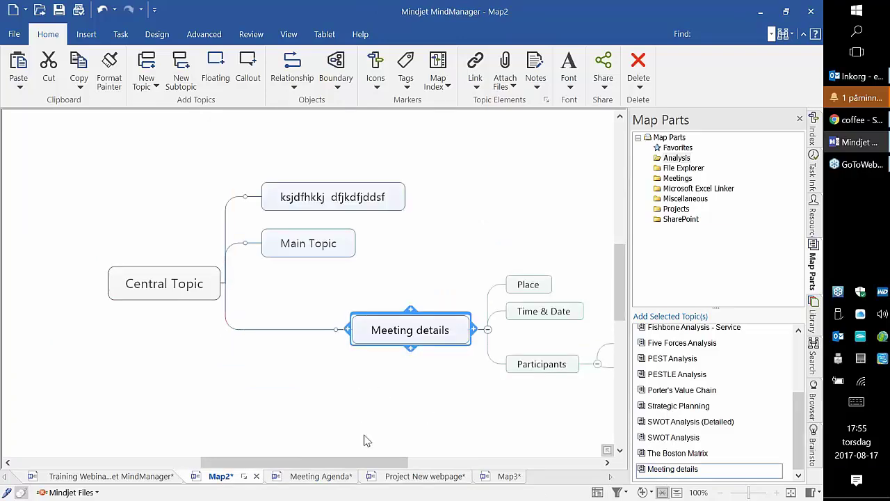
left_click_drag(369, 462, 441, 462)
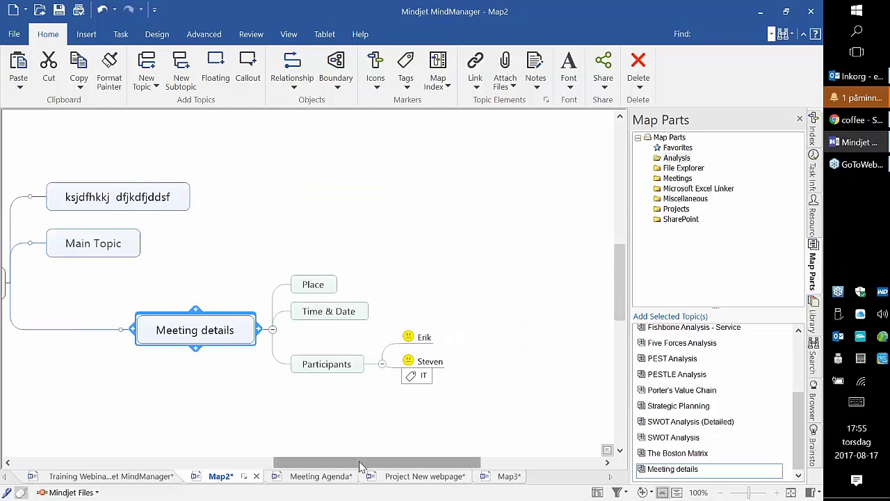
left_click_drag(361, 462, 260, 462)
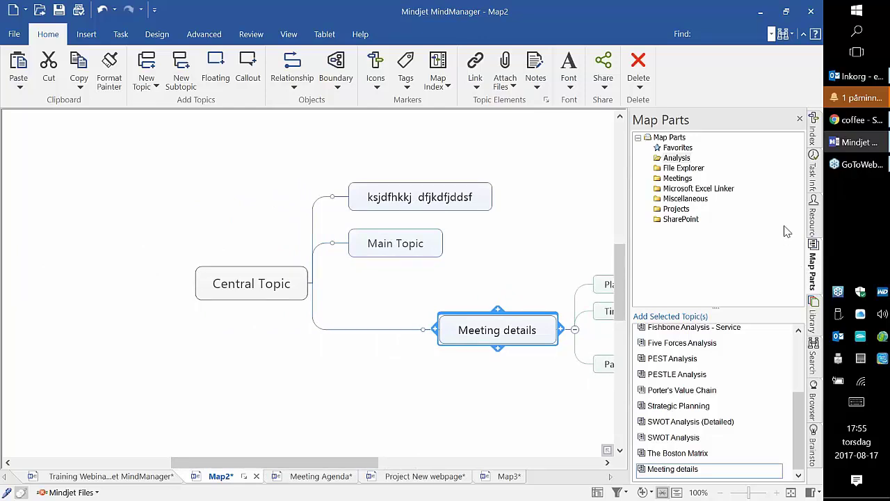
left_click(800, 119)
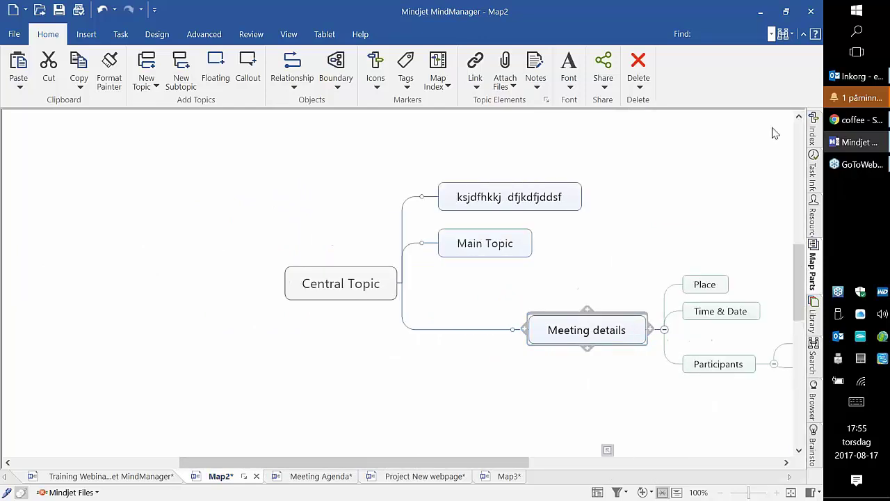
Step: Export the Training Webinar map as an HTML5 interactive map named webinar_mindjet_powertips and open the exported file in the browser
left_click(102, 477)
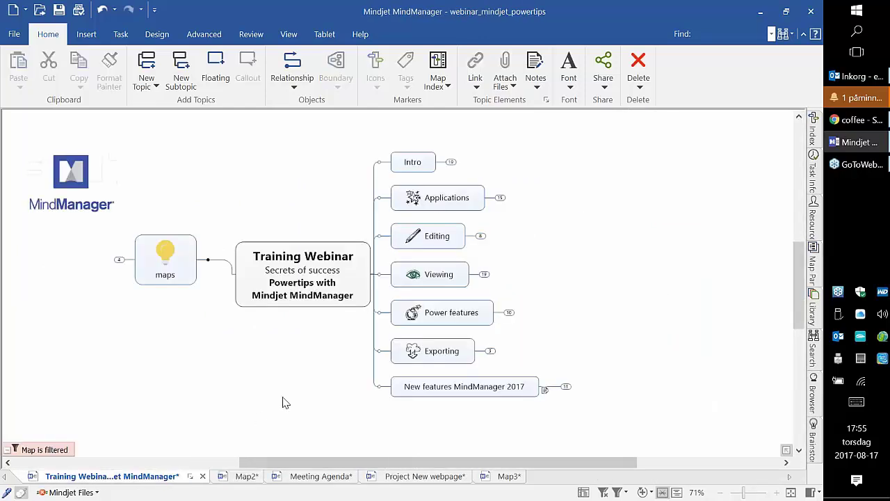
left_click_drag(354, 464, 322, 475)
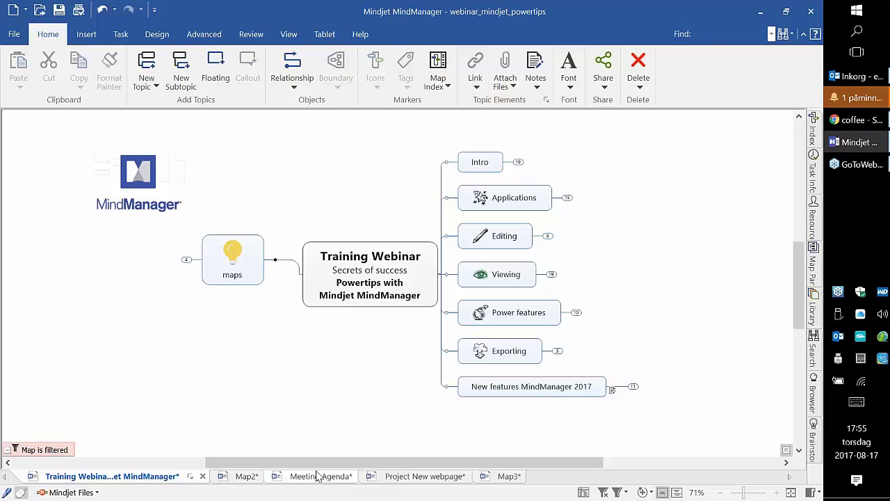
left_click(570, 388)
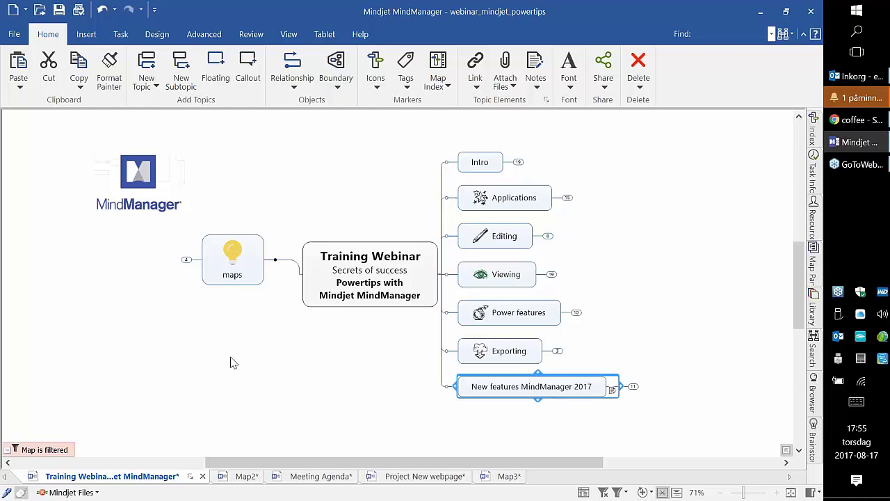
left_click(35, 223)
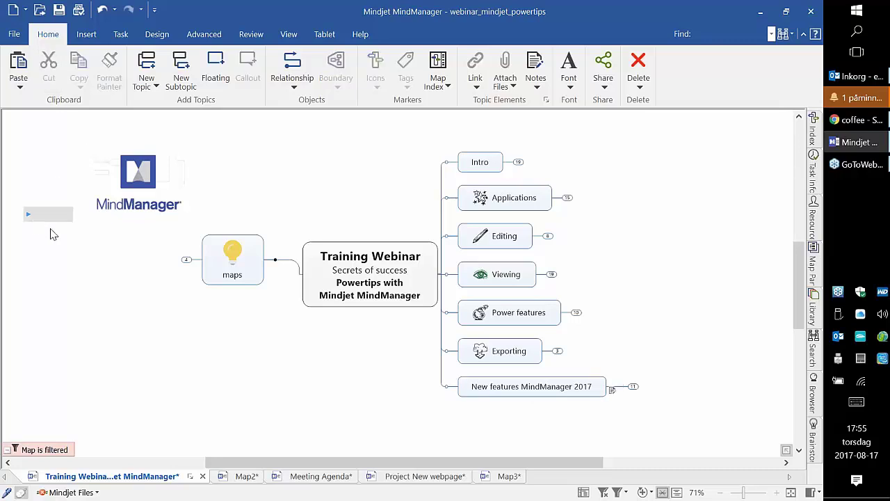
left_click(10, 34)
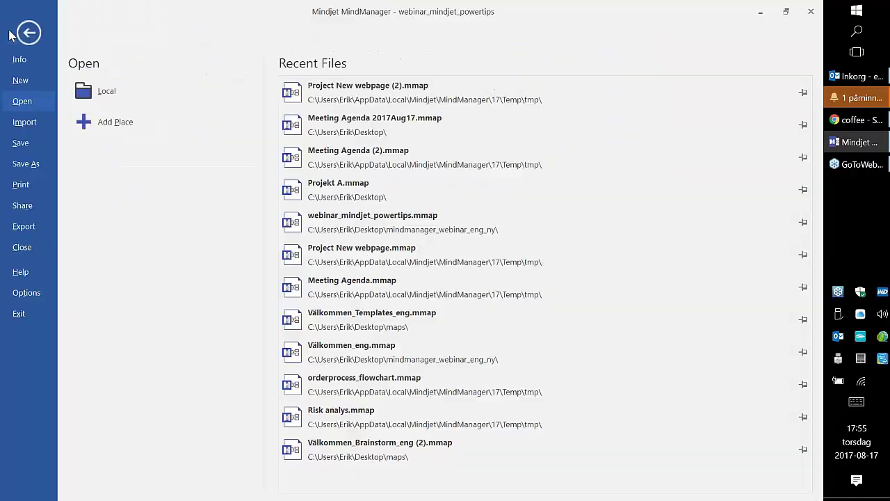
left_click(25, 224)
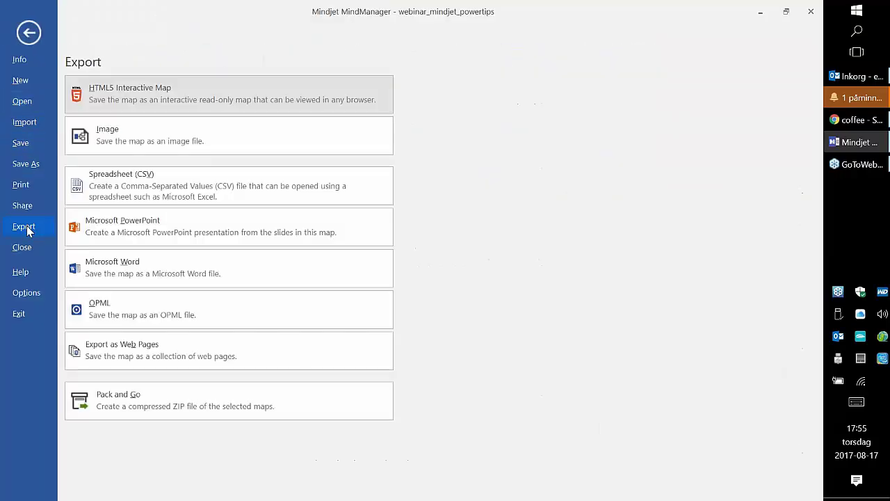
left_click(172, 103)
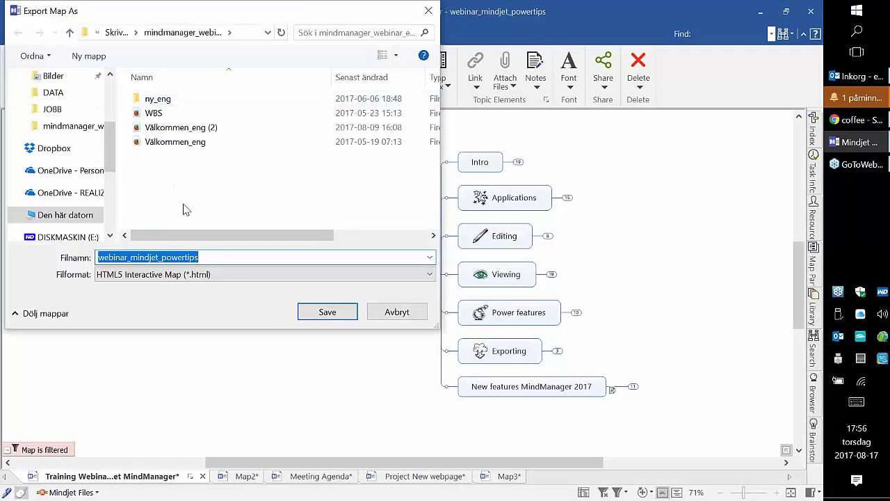
left_click(341, 313)
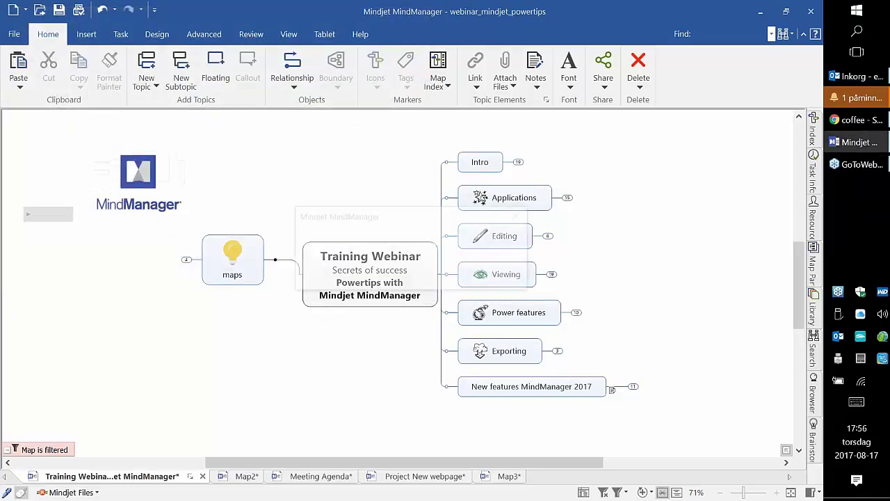
left_click(441, 276)
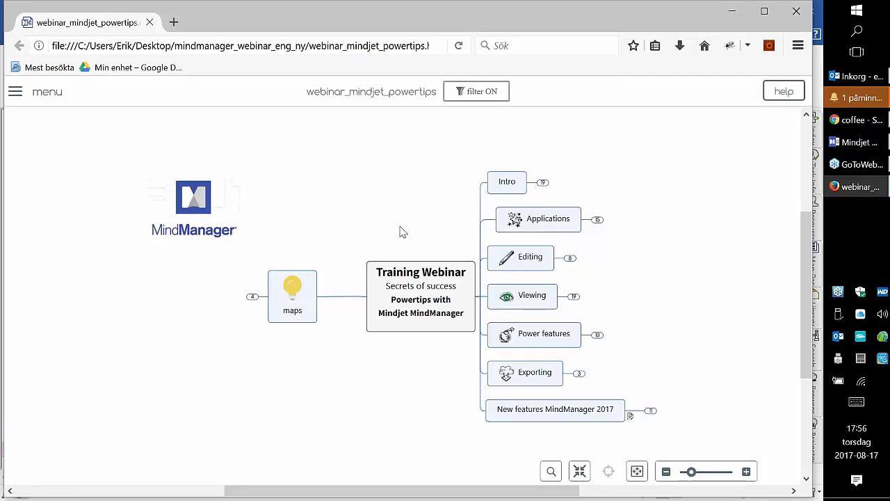
Step: In the exported browser map, expand the Intro, MindManager 2017 Windows and Editing branches
left_click(542, 183)
left_click(668, 196)
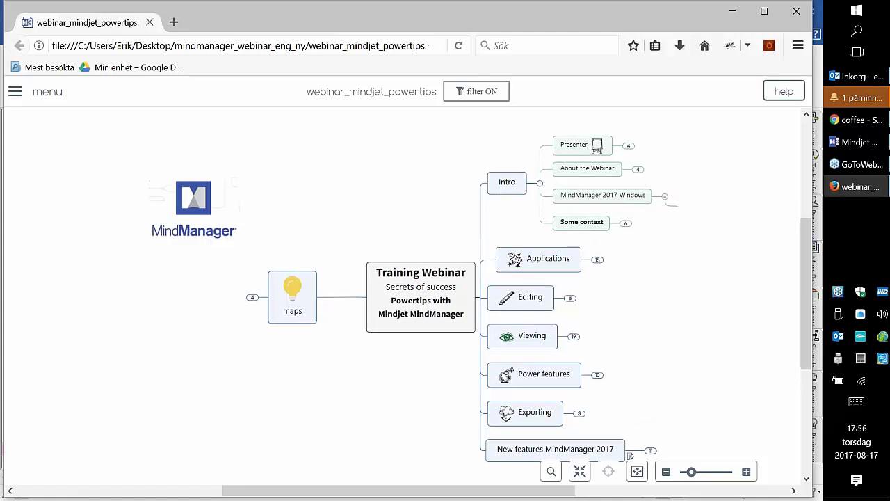
left_click(569, 297)
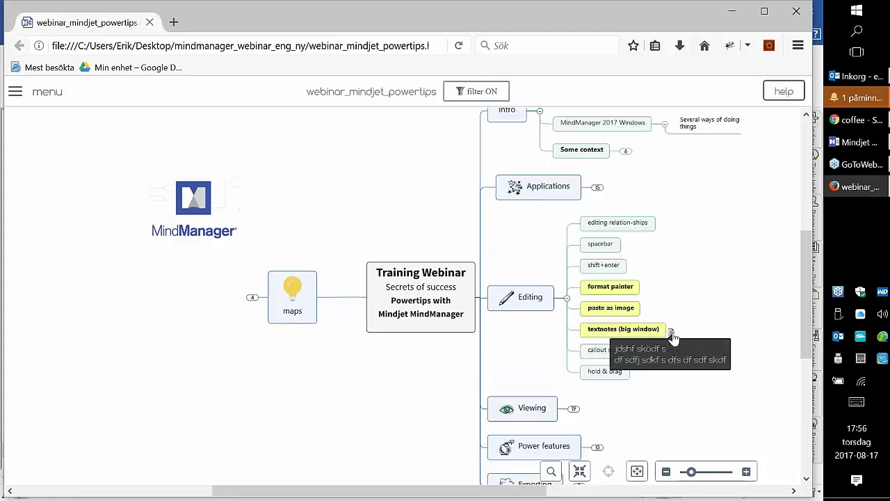
Step: Read the note on the textnotes (big window) topic, collapse the Editing branch and close the browser to return to MindManager
left_click(672, 335)
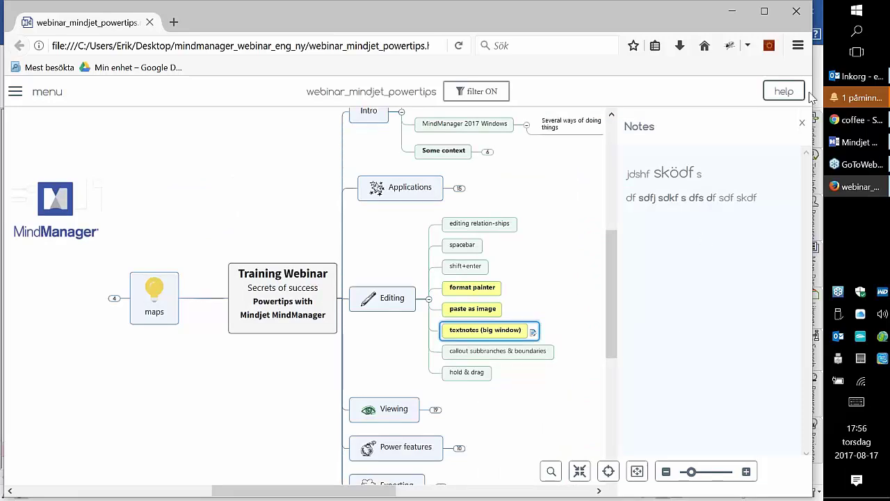
left_click(802, 123)
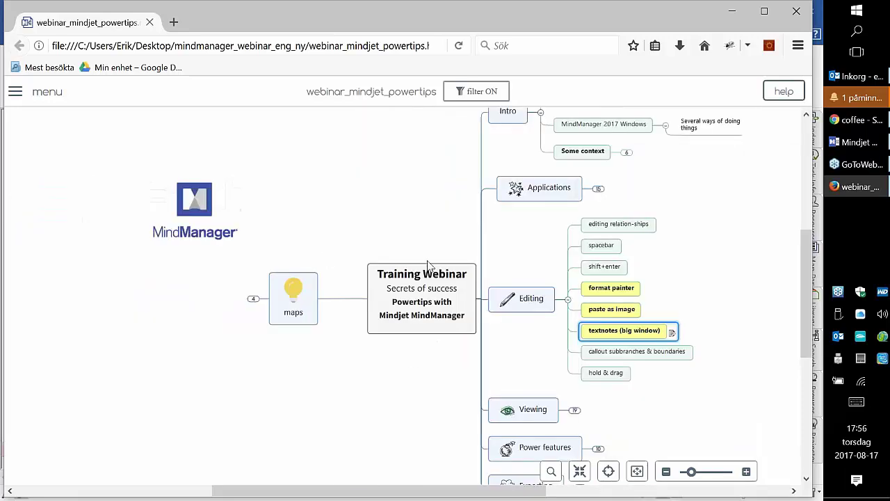
left_click(567, 301)
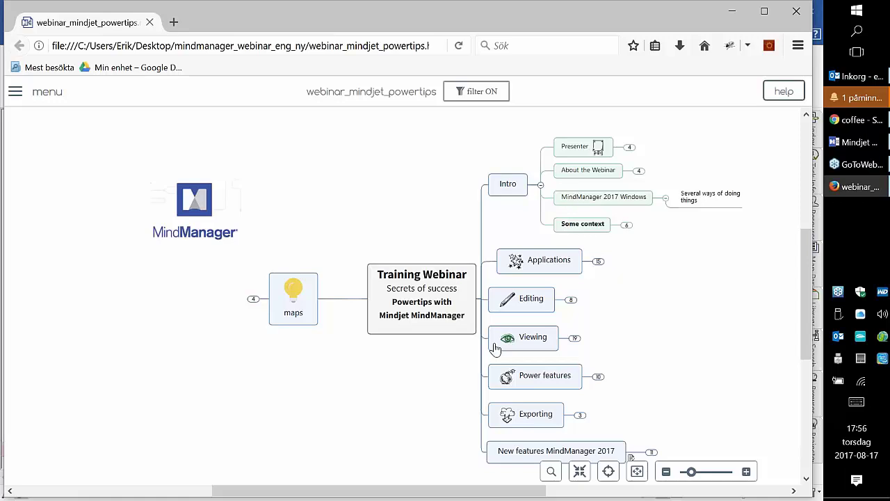
left_click(797, 14)
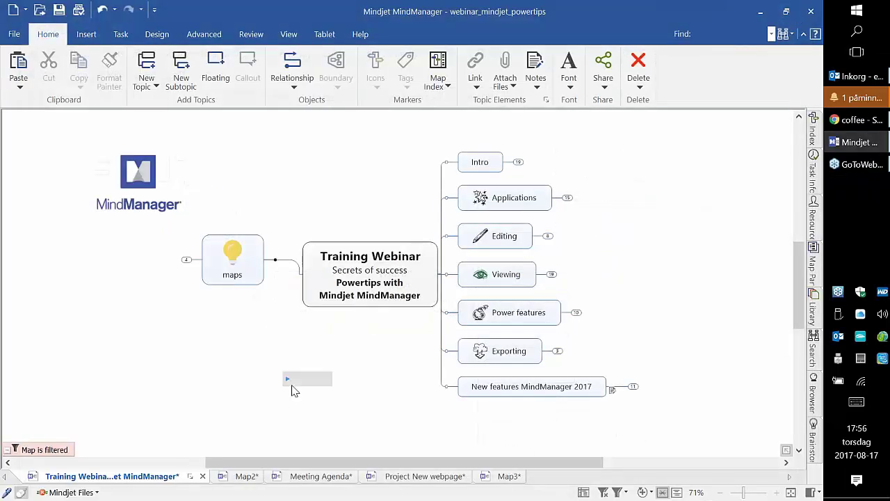